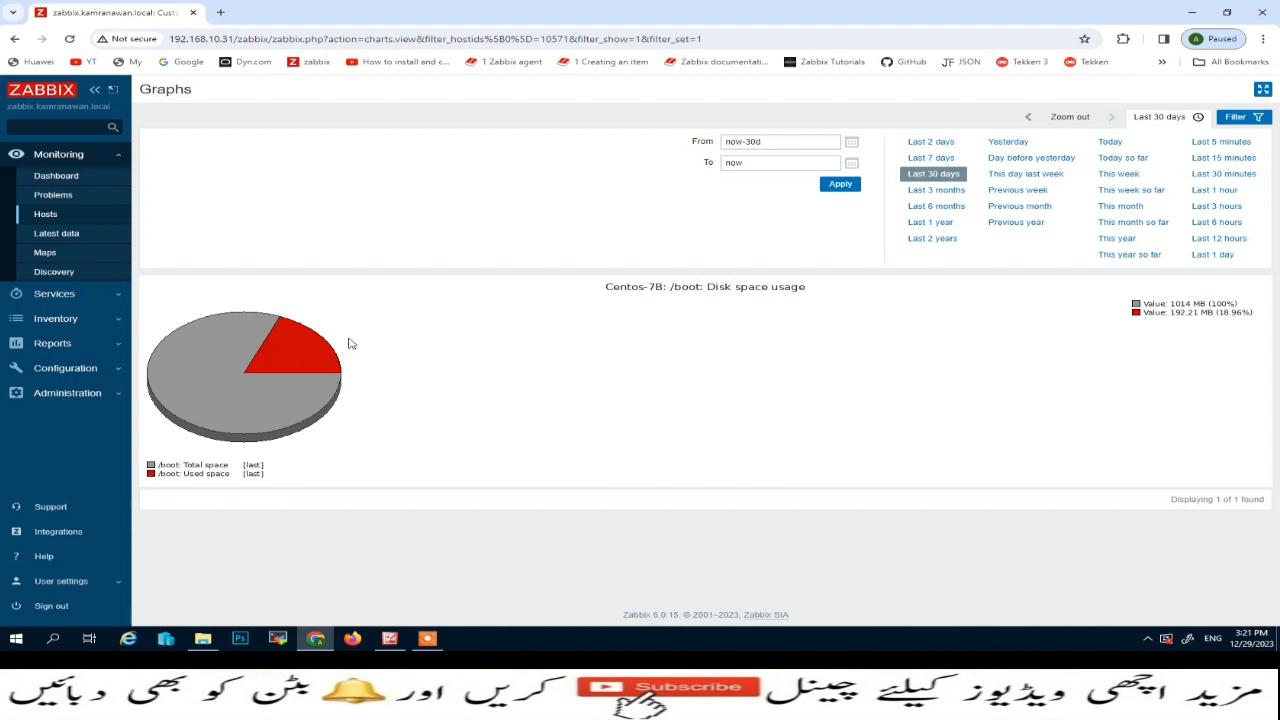
Open the discovery rules of host Centos-7B from the host configuration list.
click(101, 372)
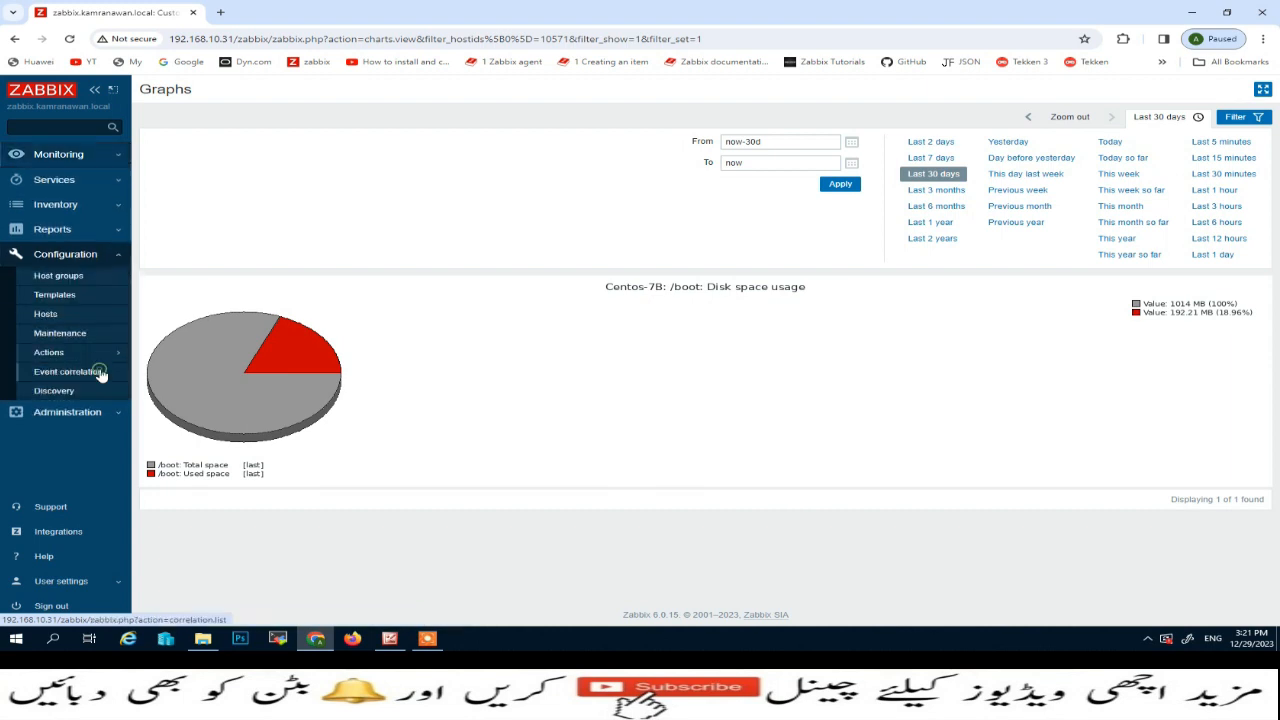
click(58, 314)
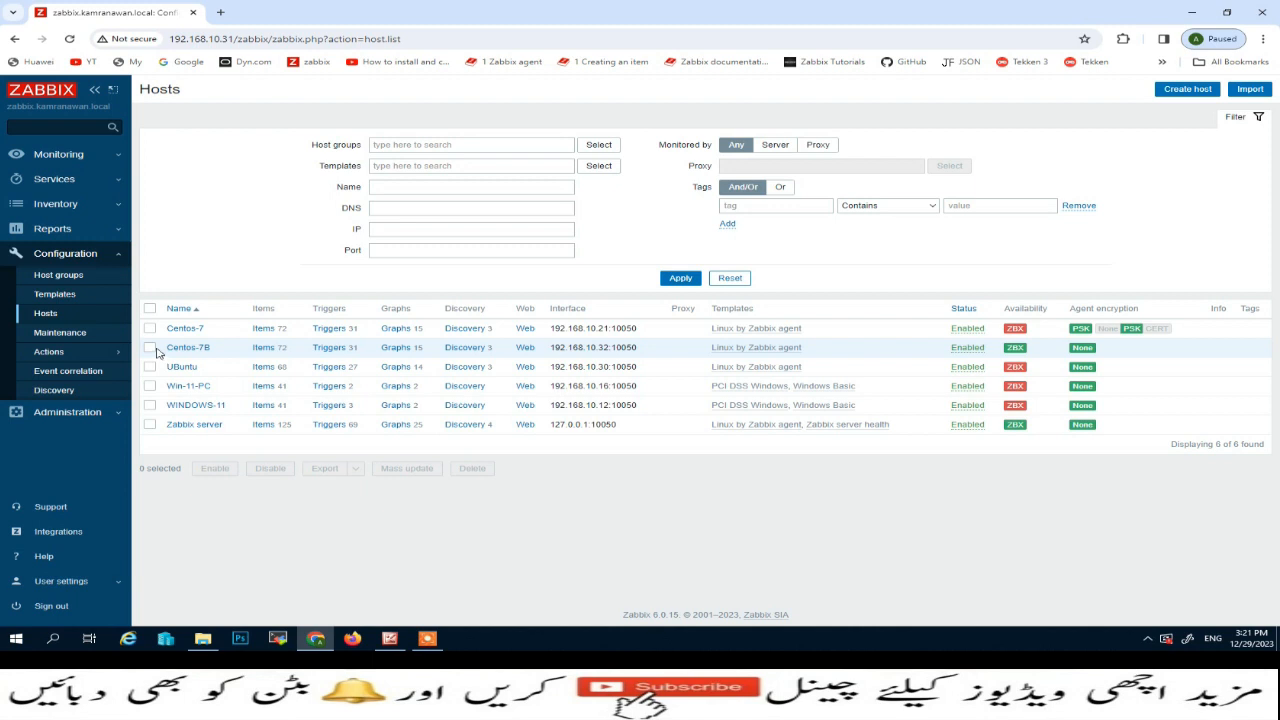
click(151, 349)
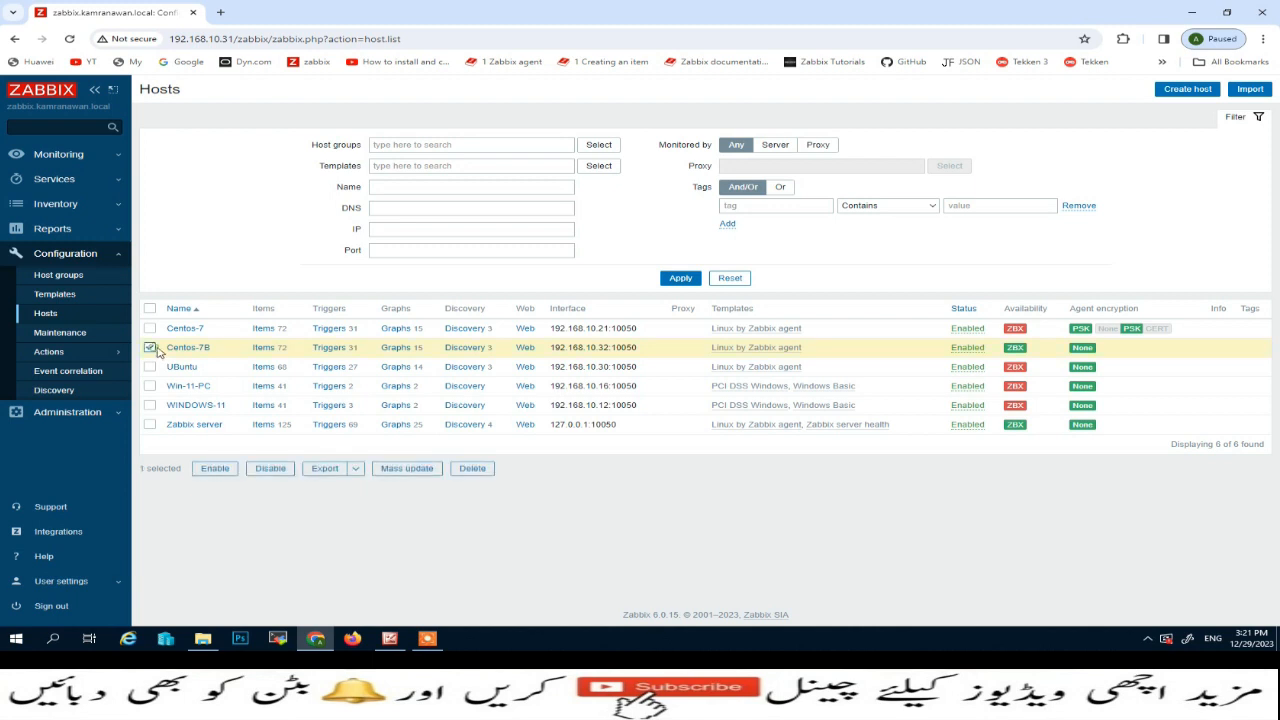
click(453, 349)
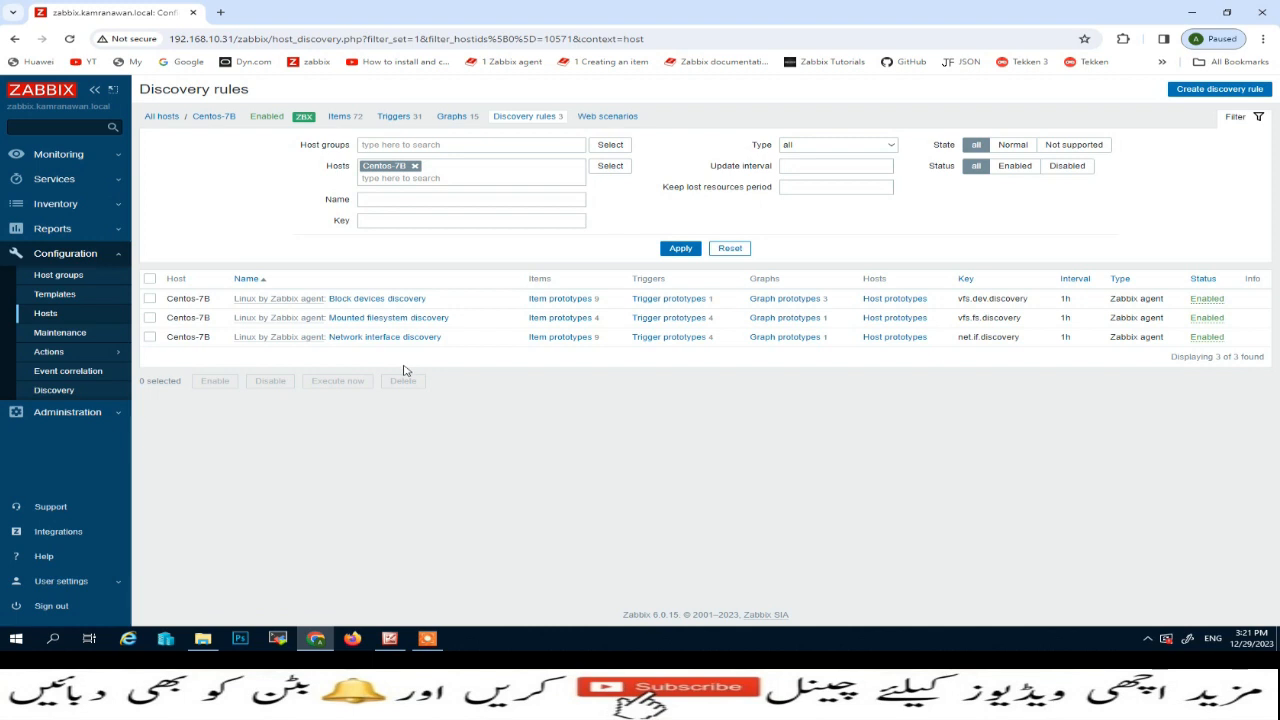
Look through both pages of the items configured on host Centos-7B.
click(338, 120)
scroll(430, 388, down, 5)
scroll(430, 388, down, 10)
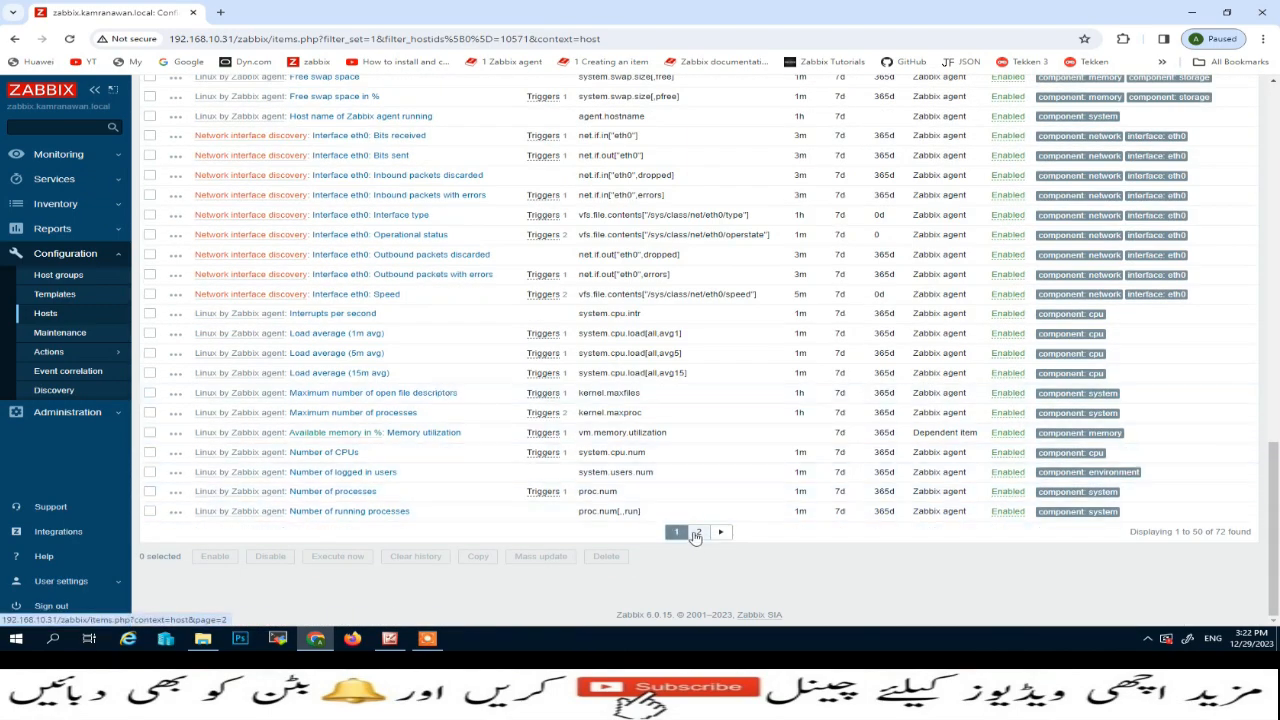
click(697, 534)
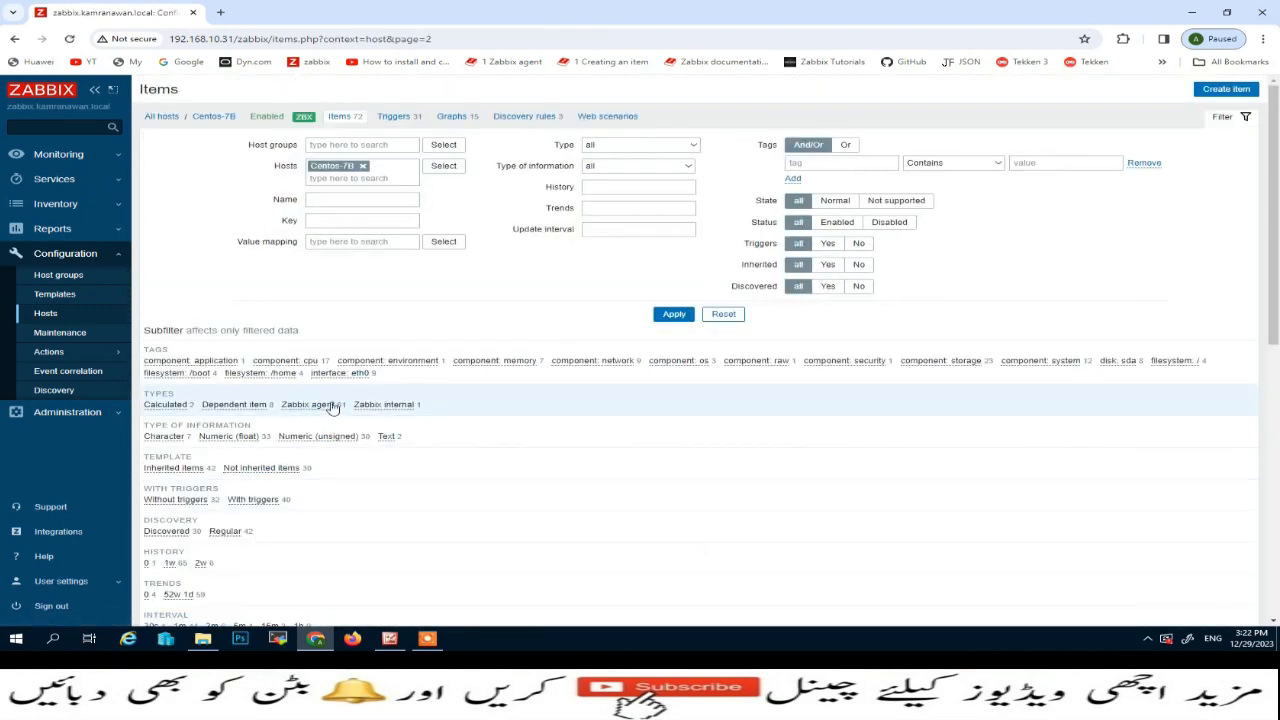
scroll(385, 435, down, 10)
scroll(385, 435, down, 1)
scroll(521, 480, up, 10)
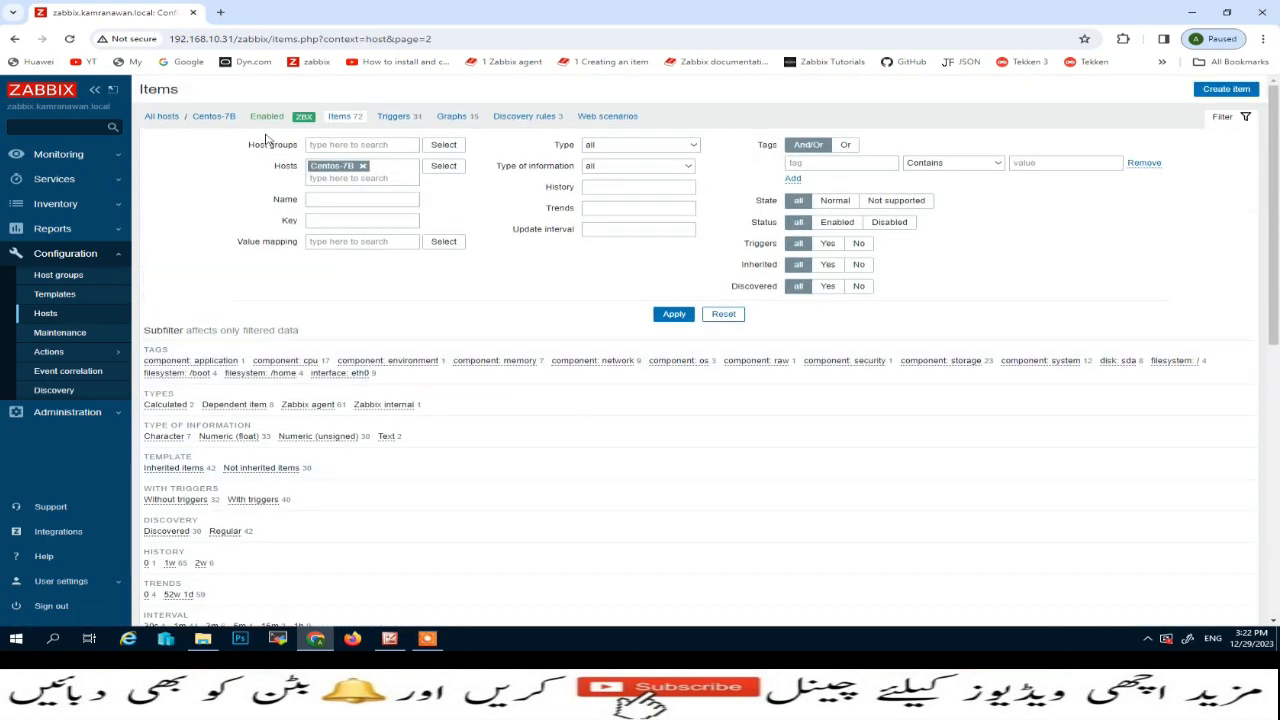
Look through the full list of triggers configured on host Centos-7B.
click(390, 117)
scroll(566, 418, down, 2)
scroll(566, 418, down, 12)
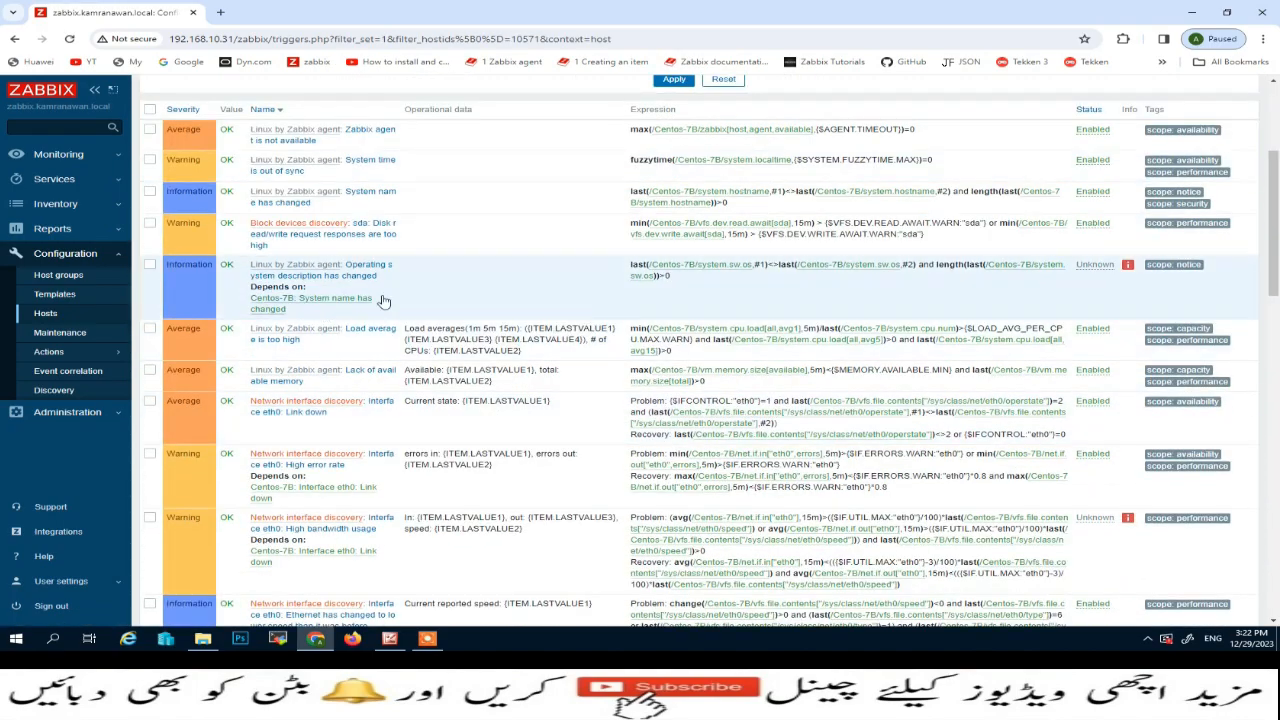
scroll(415, 332, up, 5)
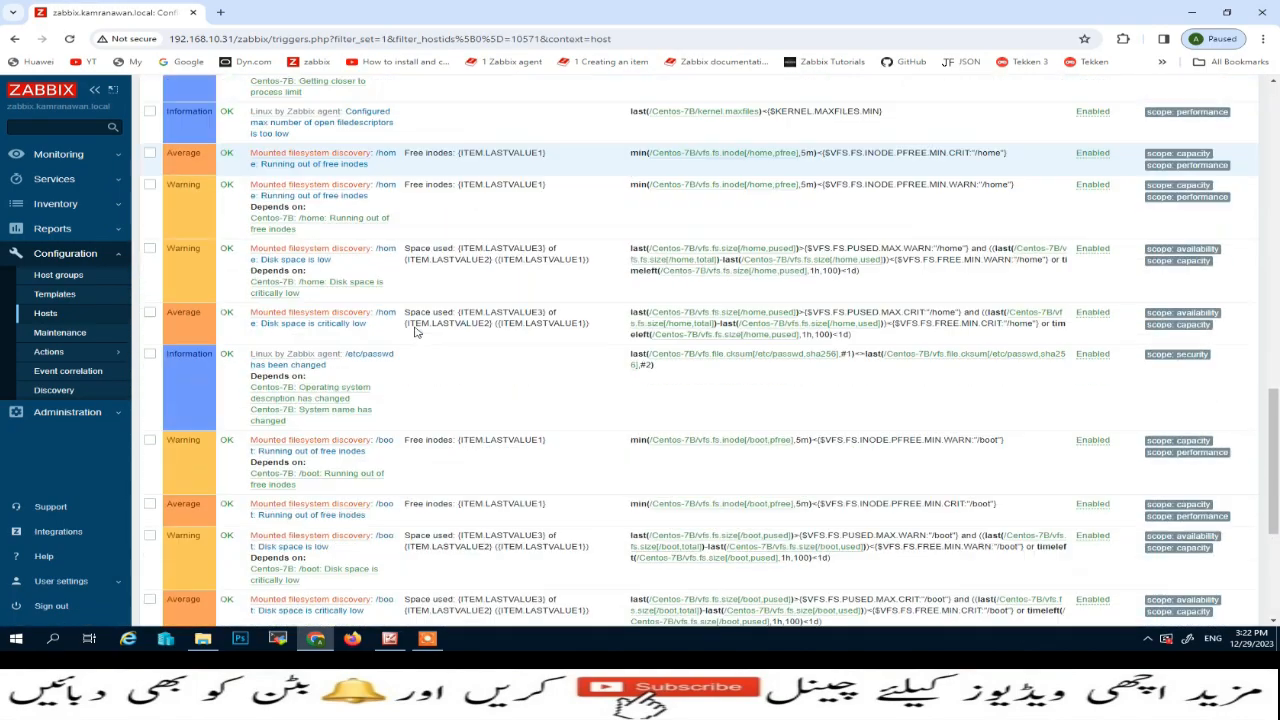
scroll(415, 332, down, 6)
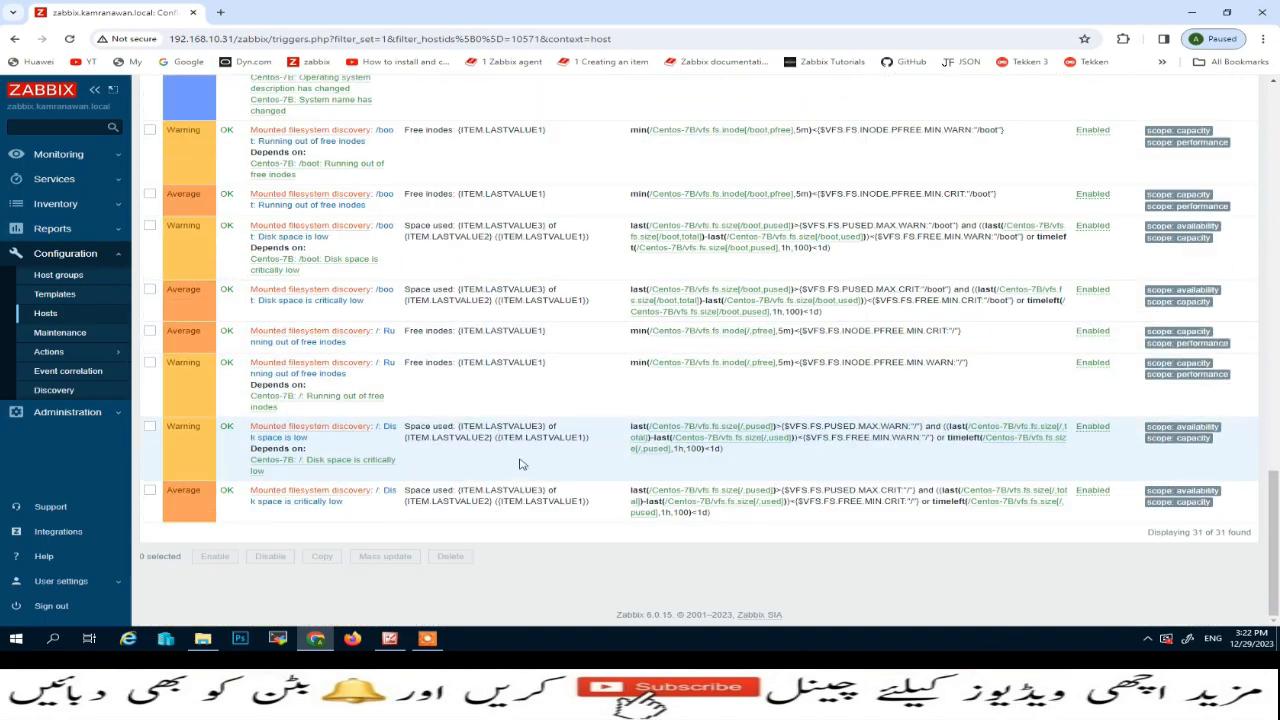
scroll(519, 464, up, 15)
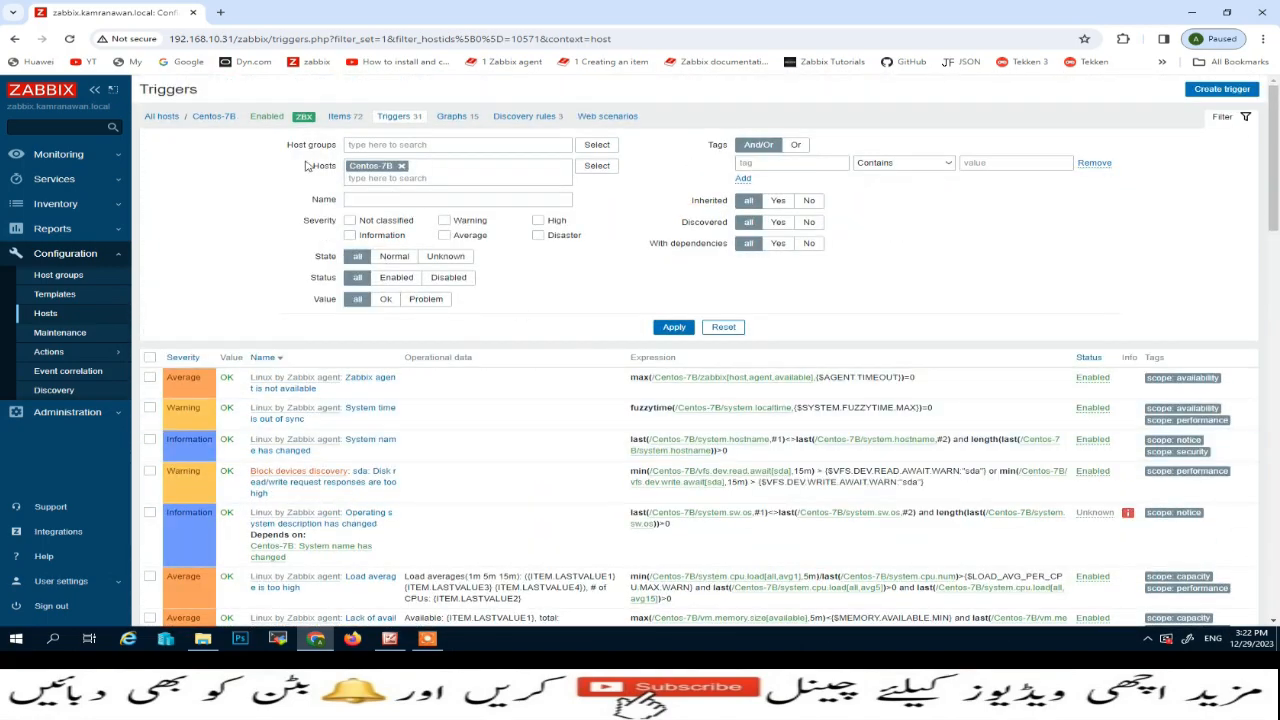
Open the "{#FSNAME}: Disk space usage" graph prototype under Centos-7B's Mounted filesystem discovery rule.
click(526, 118)
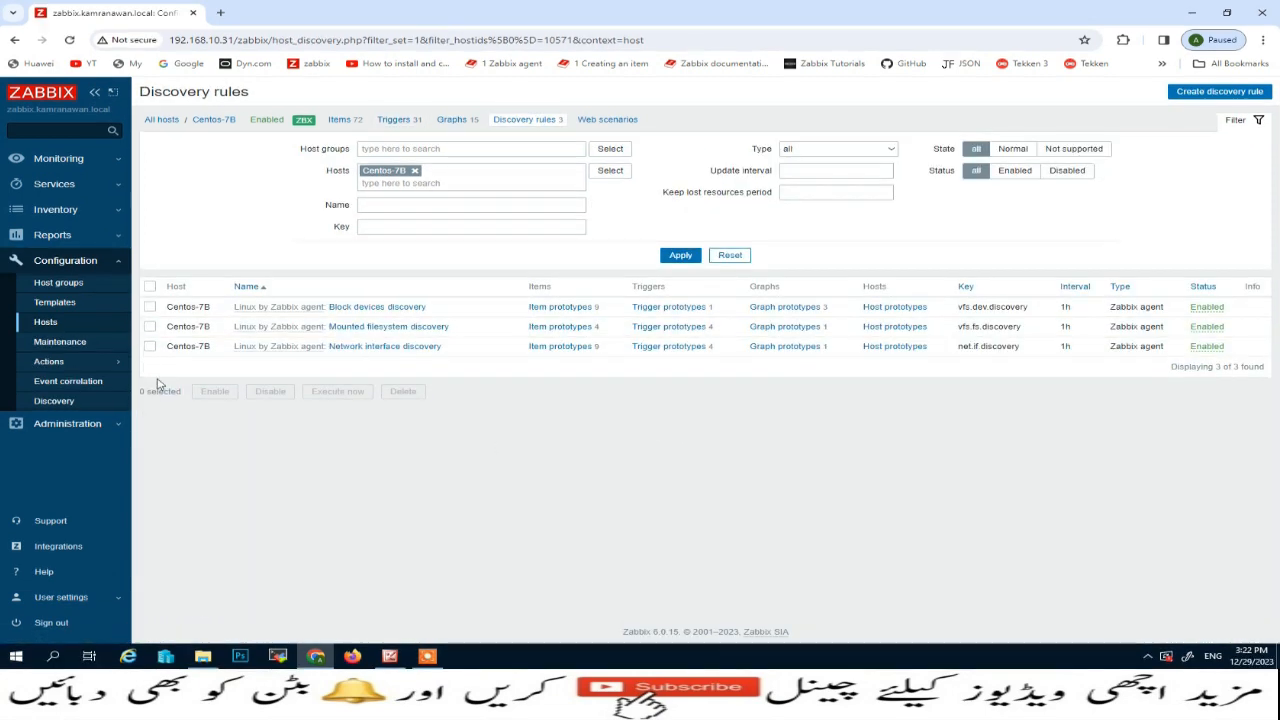
click(150, 327)
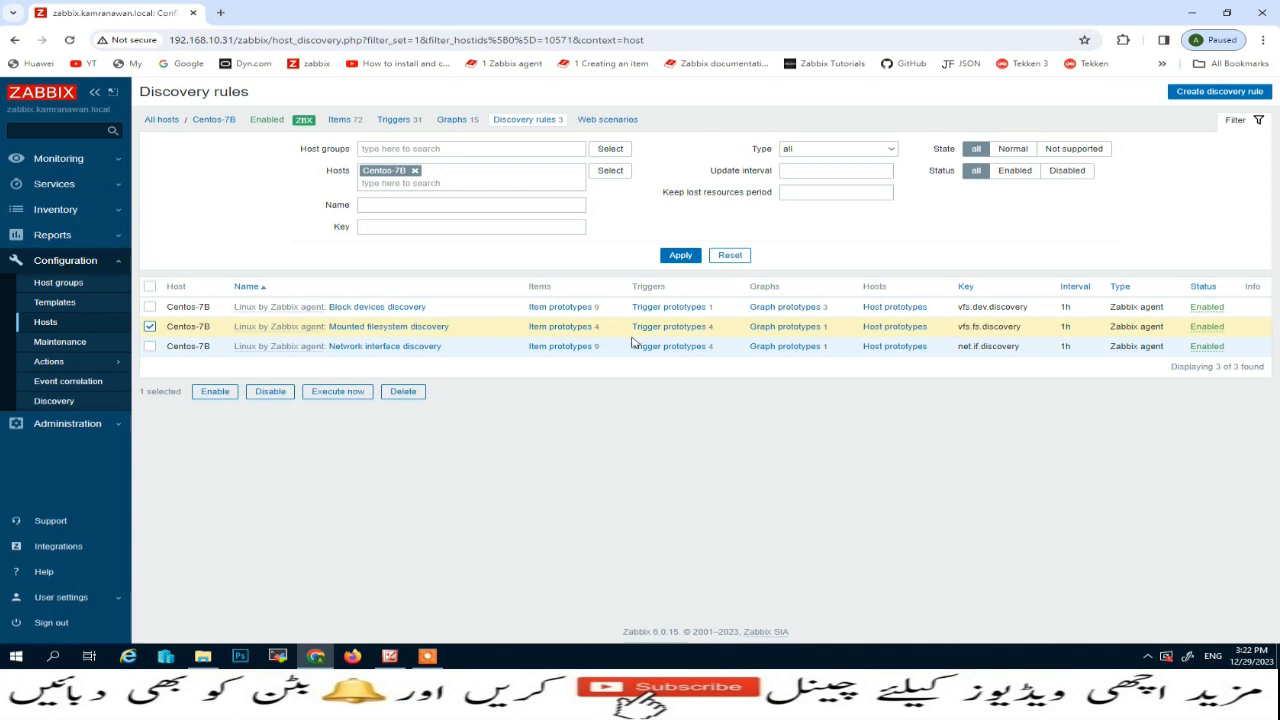
click(785, 332)
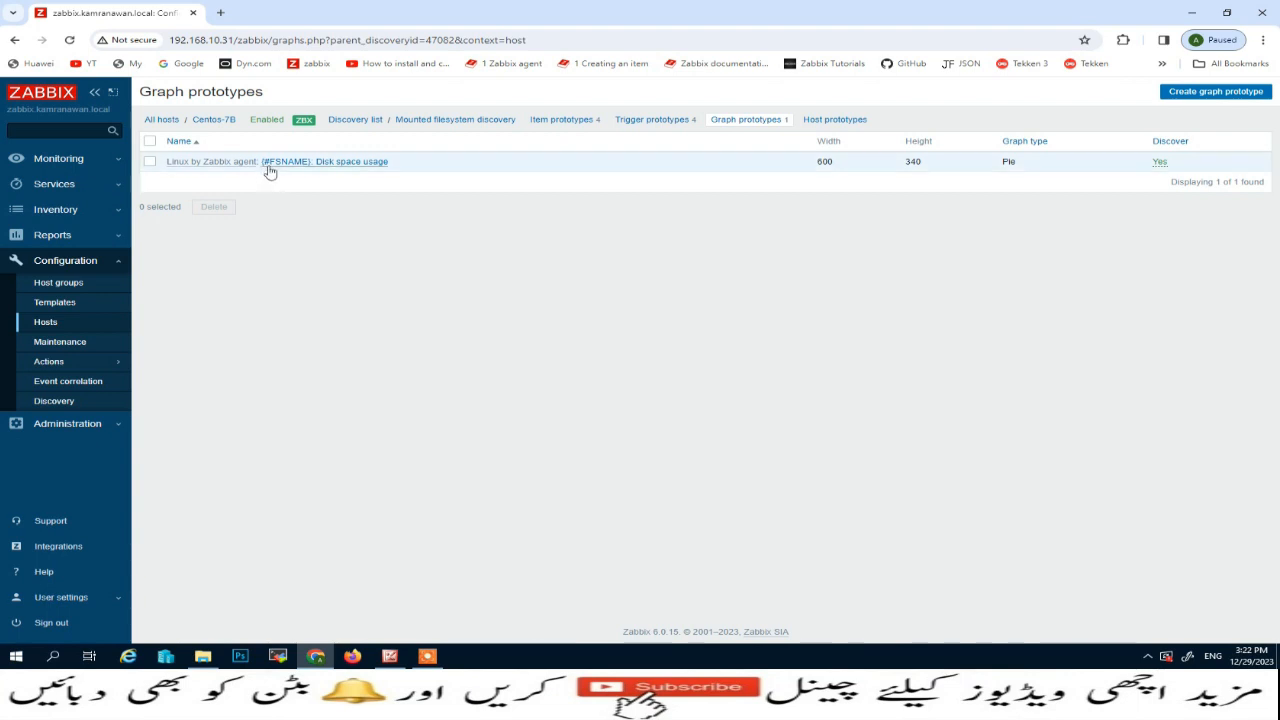
click(338, 162)
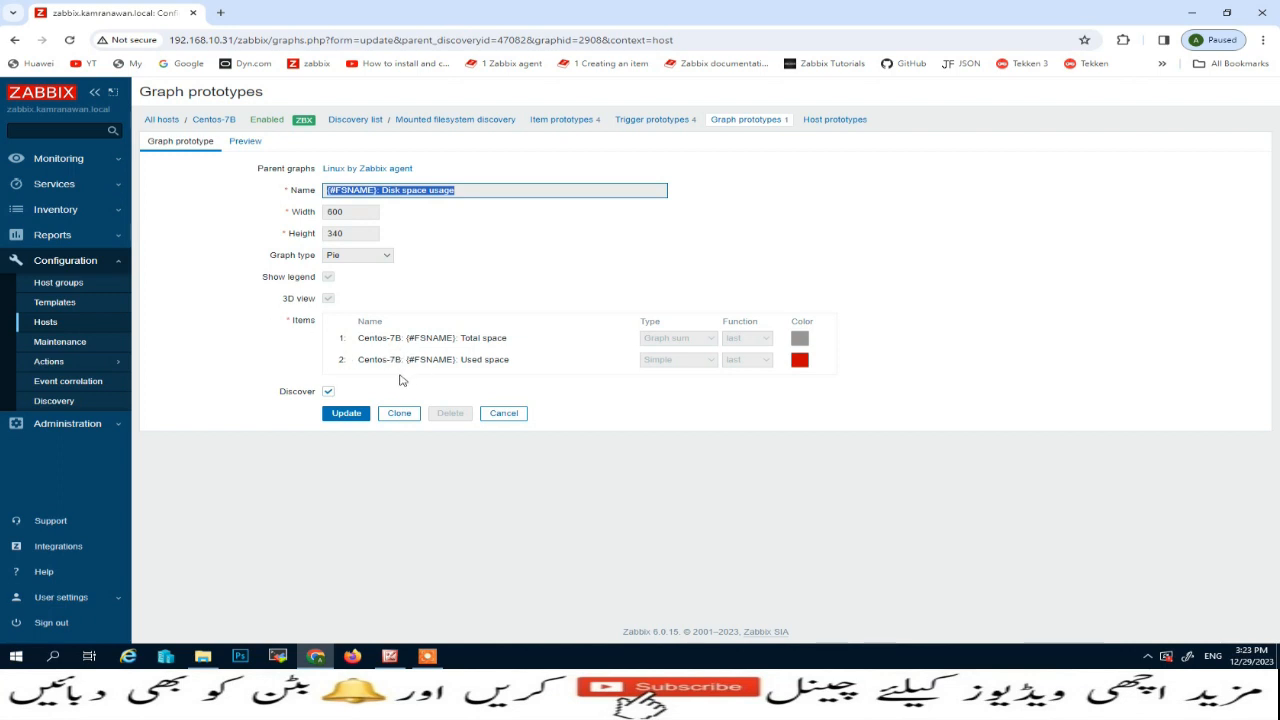
Check the inherited graph prototype's size and type fields, and open its parent graph in the Linux by Zabbix agent template.
click(386, 258)
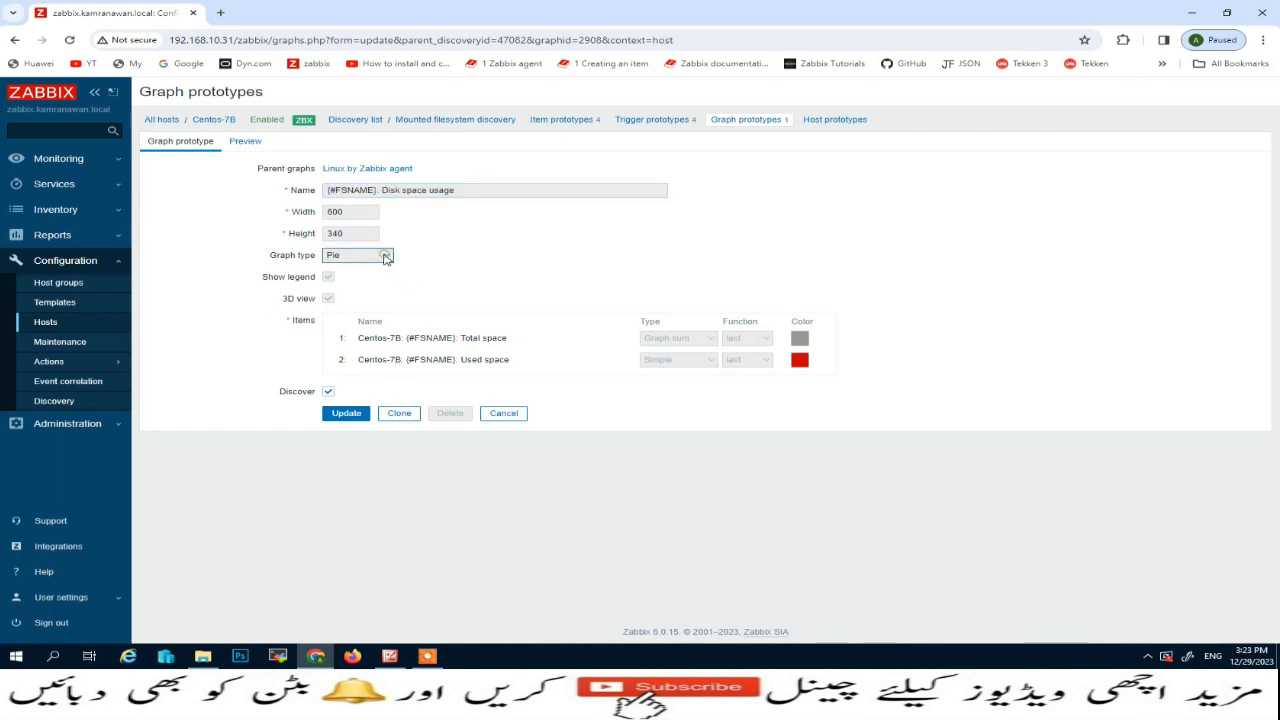
click(362, 211)
click(383, 256)
click(359, 234)
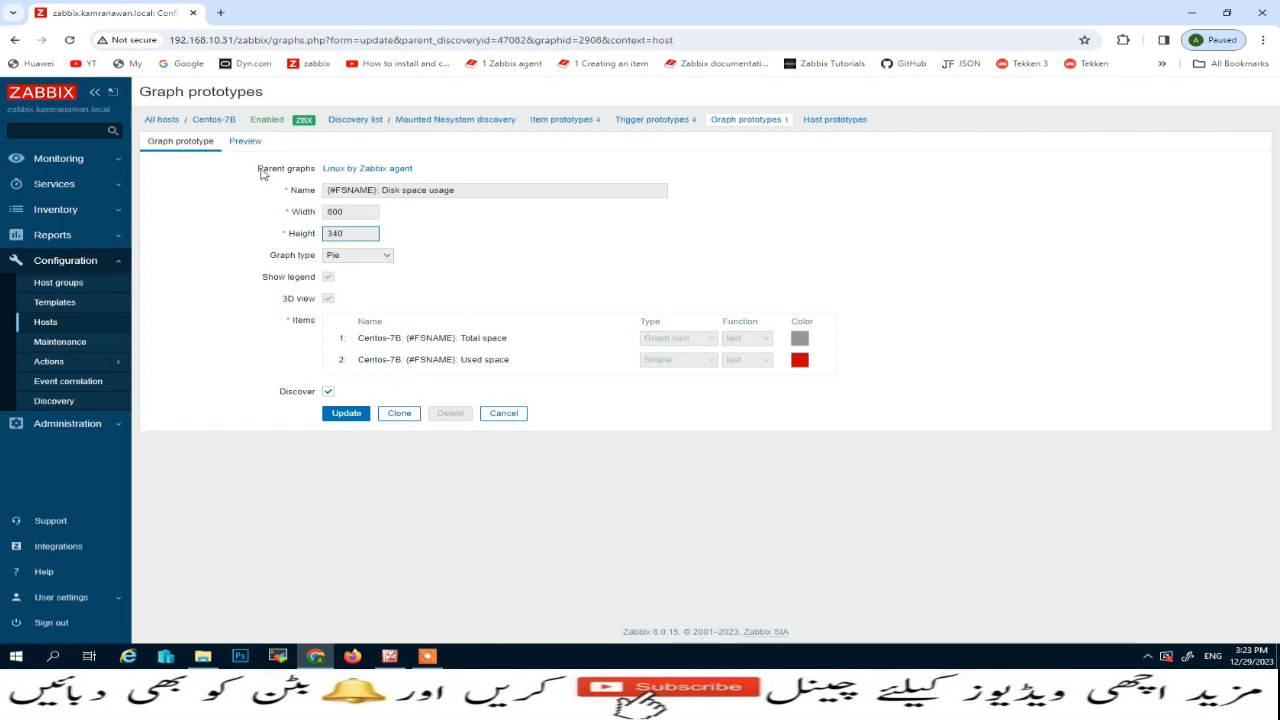
drag(262, 174, 318, 172)
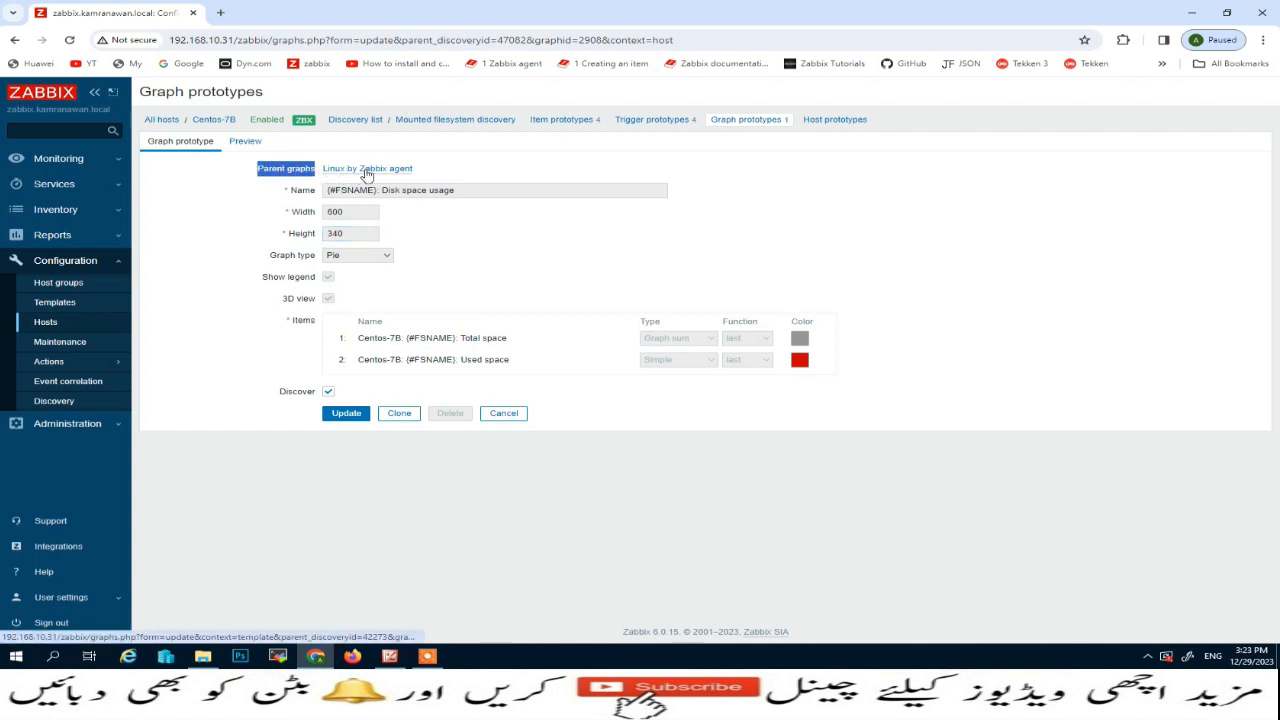
click(376, 173)
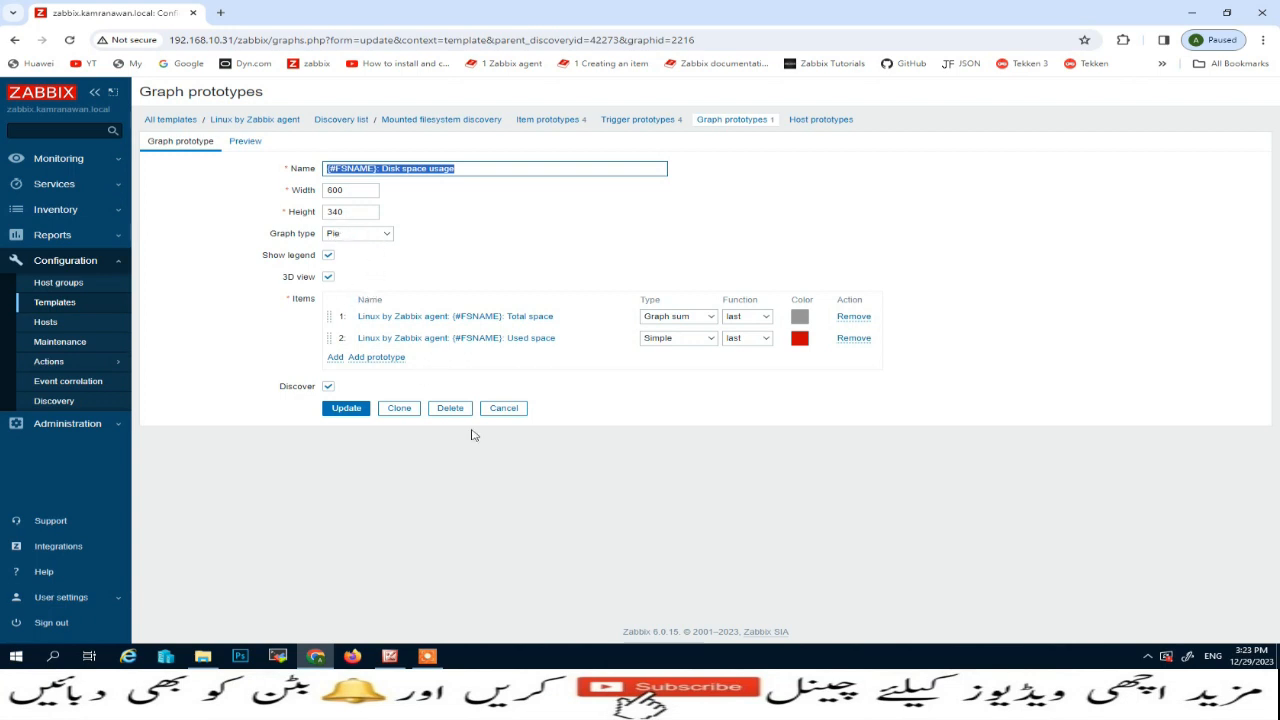
Clone the template's graph prototype as "{#FSNAME}: Disk space usage new graph" with graph type Normal.
click(399, 409)
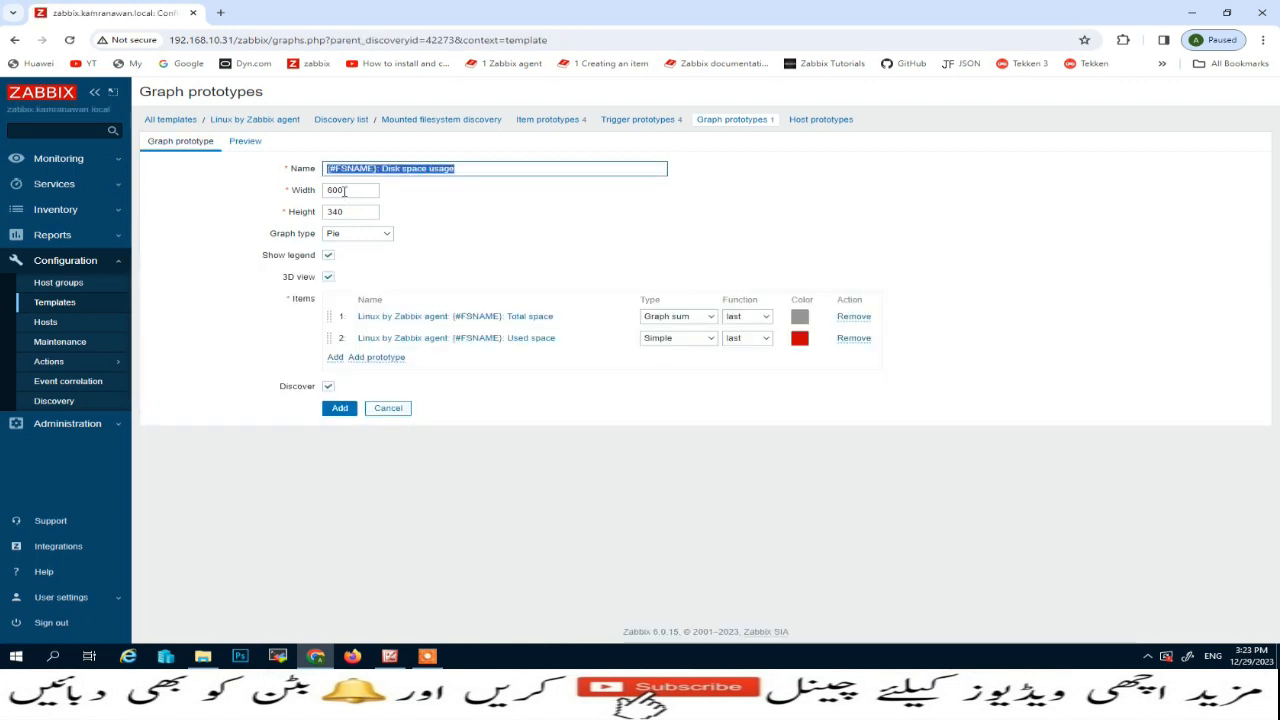
click(460, 170)
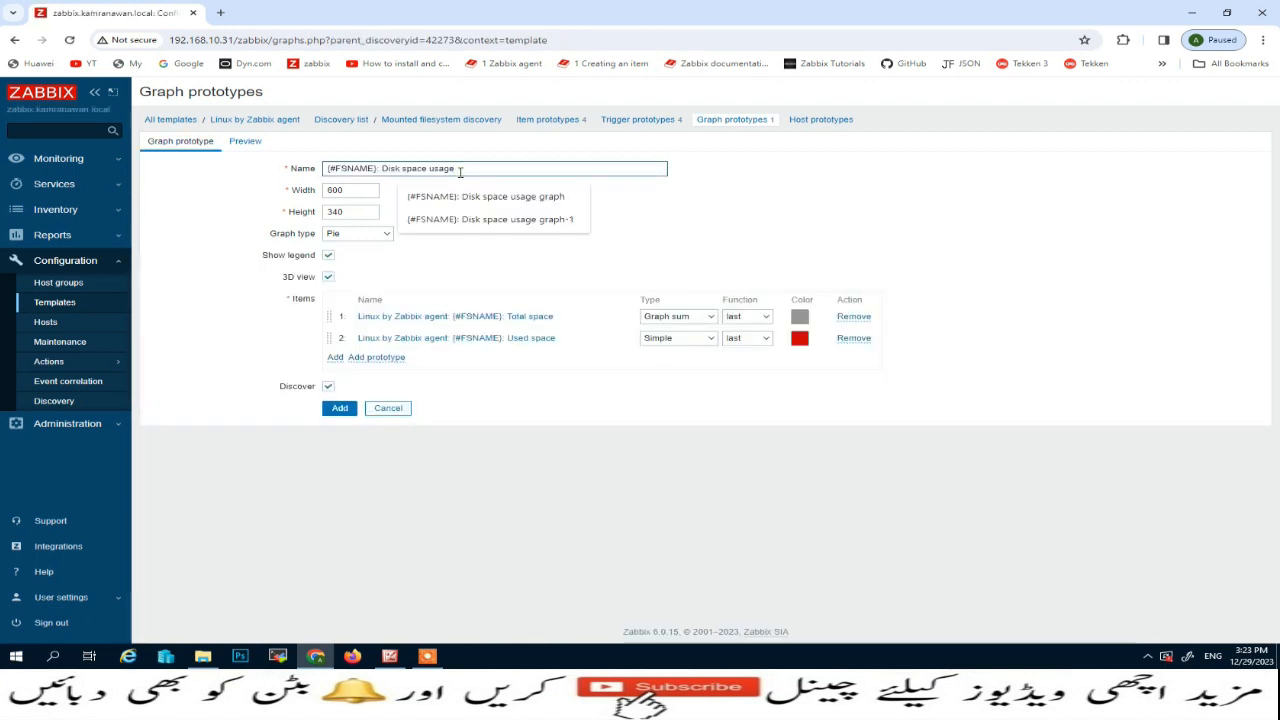
text(raph)
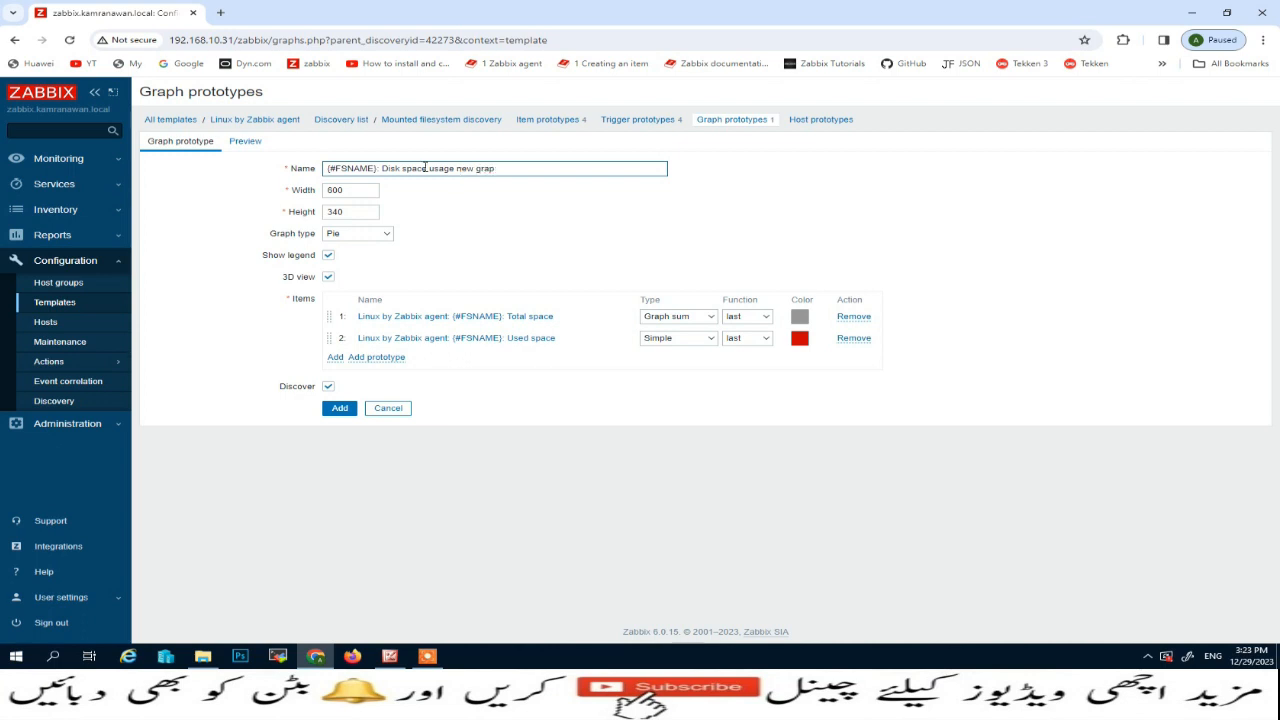
click(388, 236)
click(375, 249)
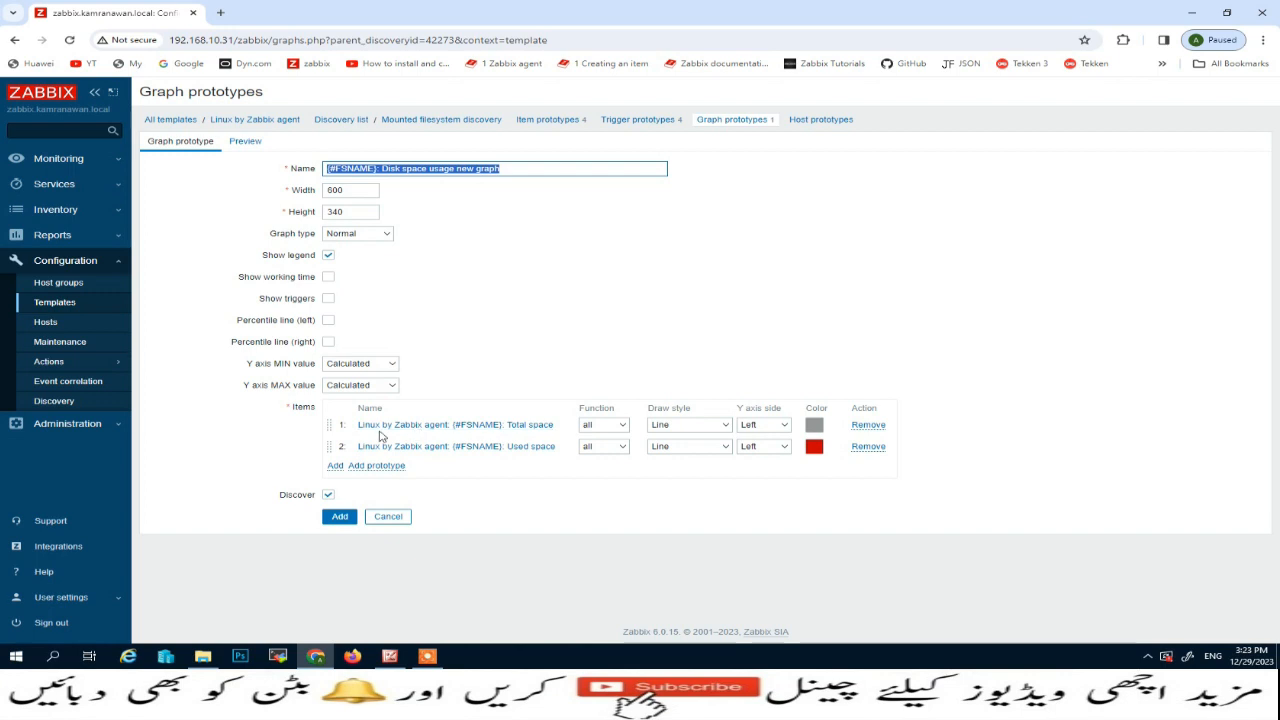
click(340, 518)
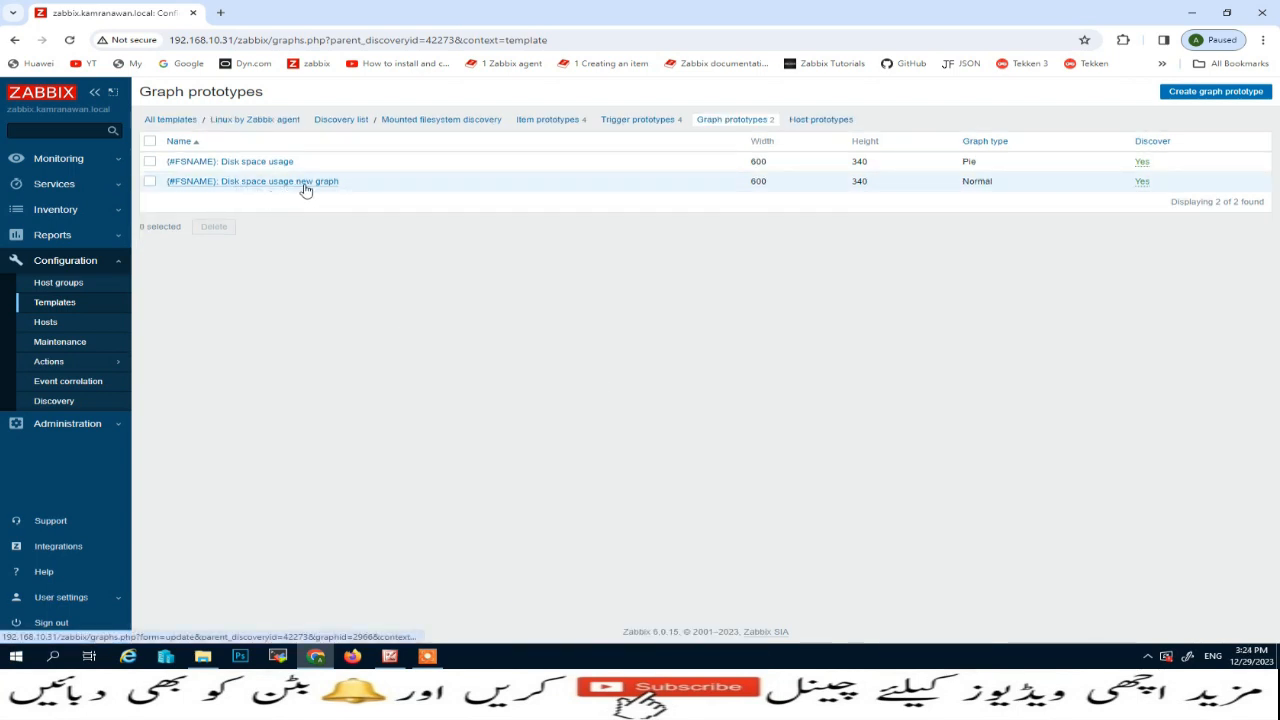
Check the update interval of the template's Mounted filesystem discovery rule and leave it without saving.
click(338, 121)
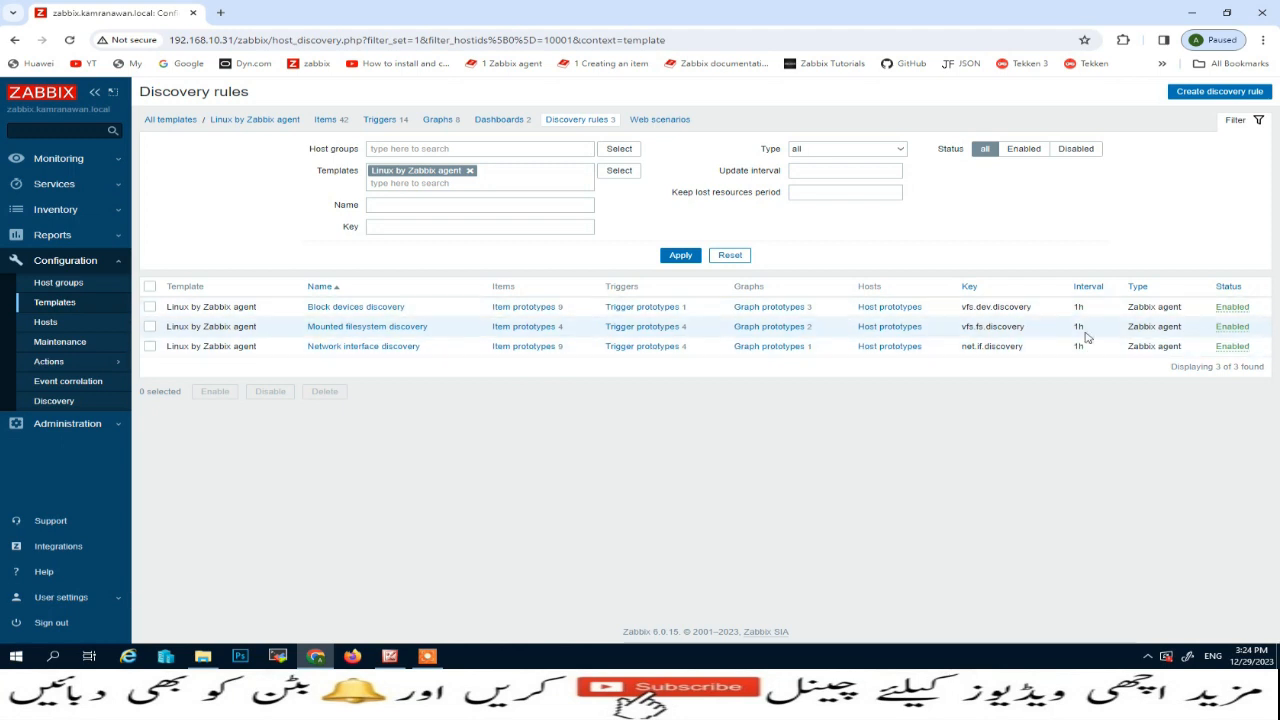
click(397, 328)
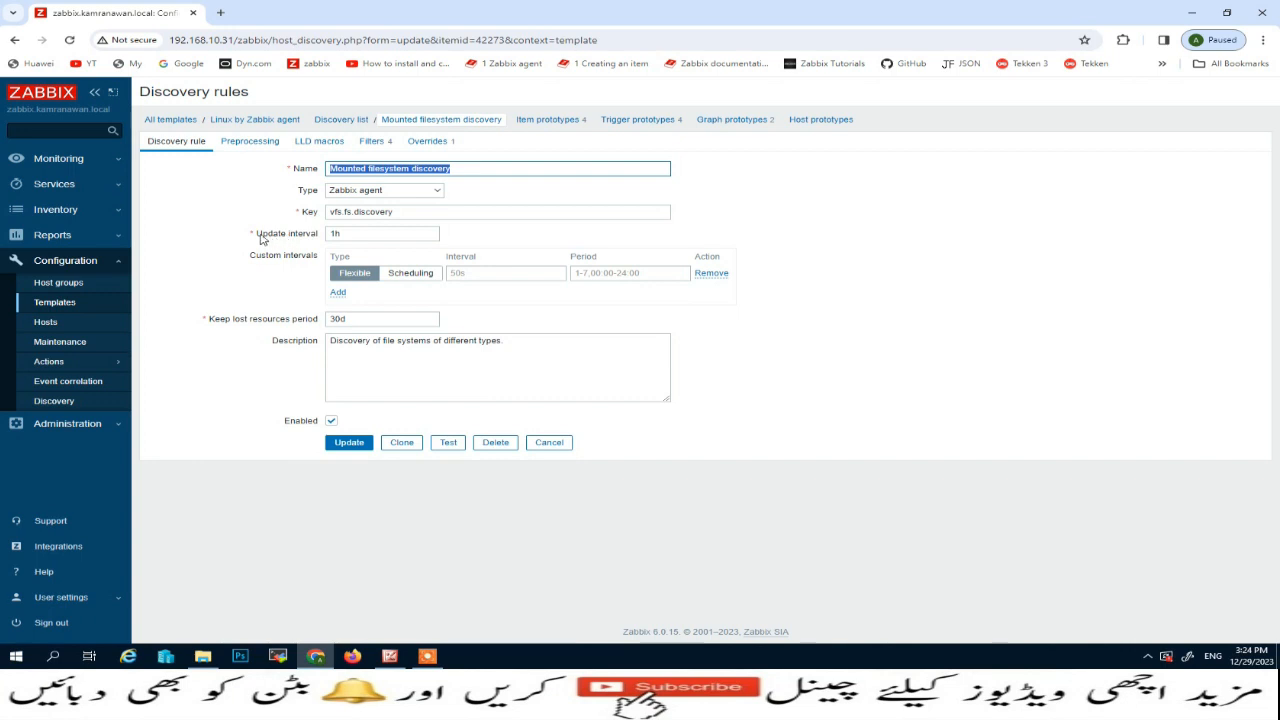
drag(349, 237, 327, 234)
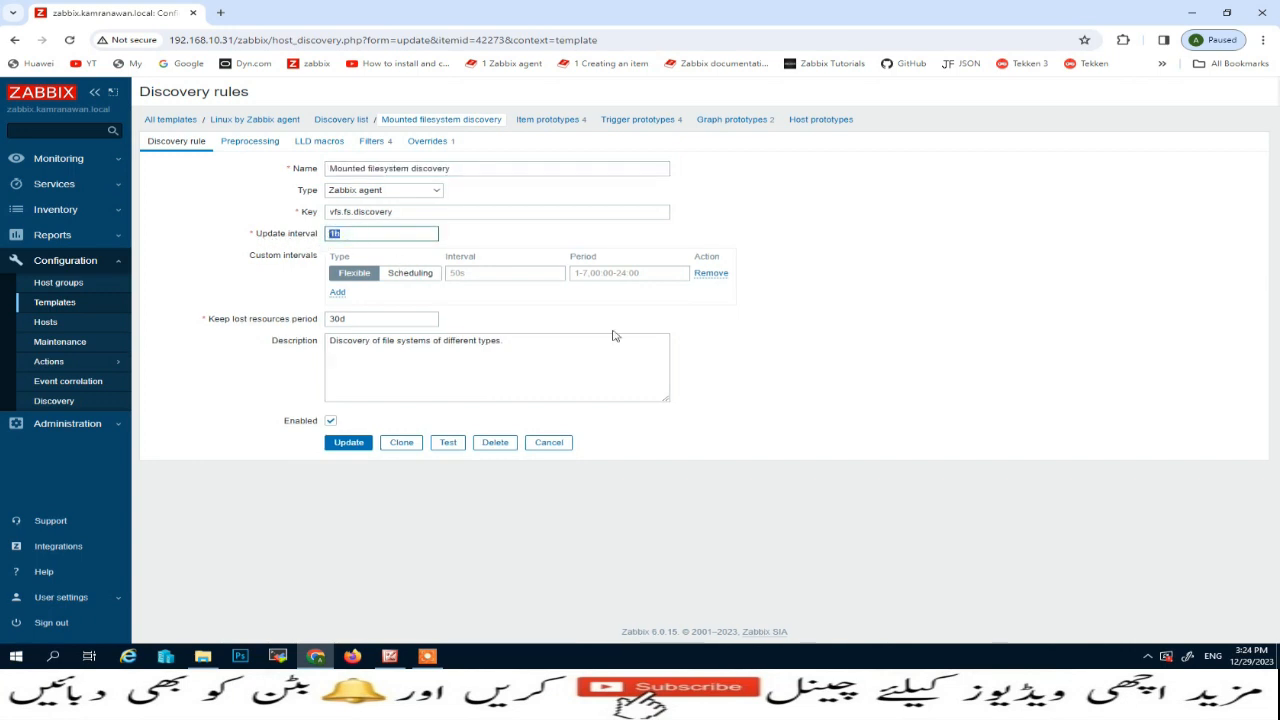
click(548, 442)
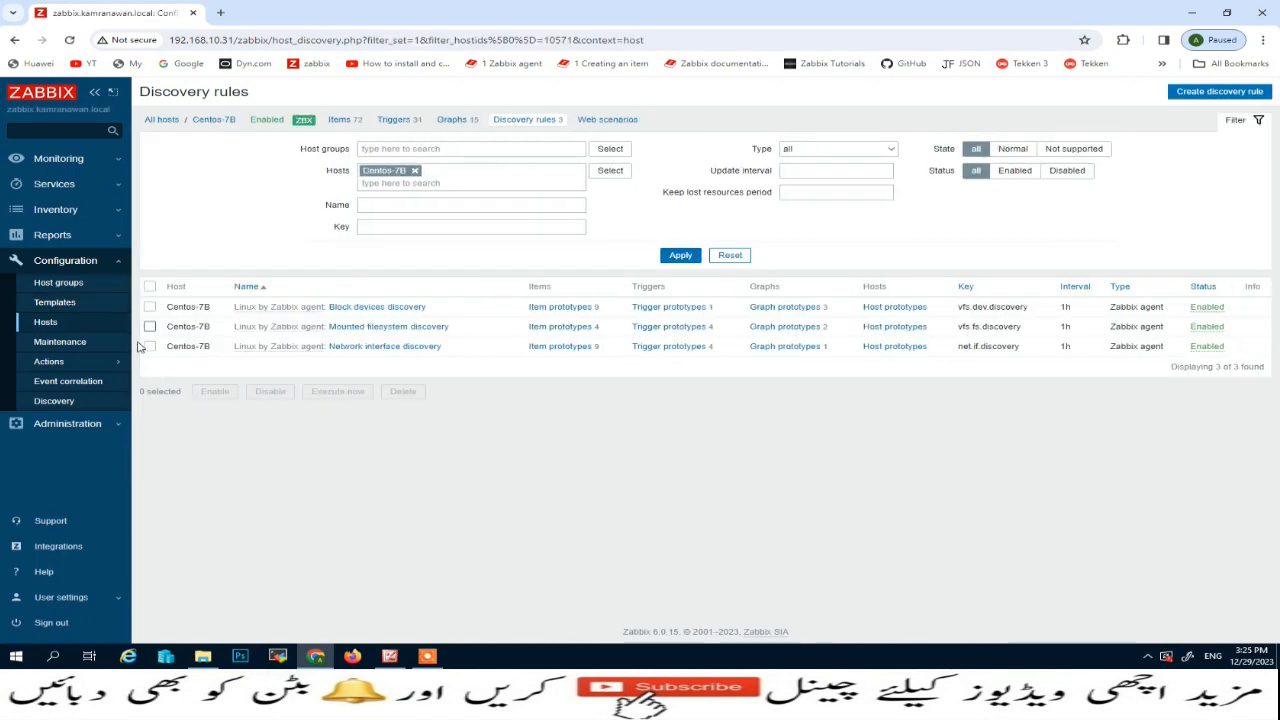
Run Centos-7B's Mounted filesystem discovery rule immediately with Execute now.
click(150, 327)
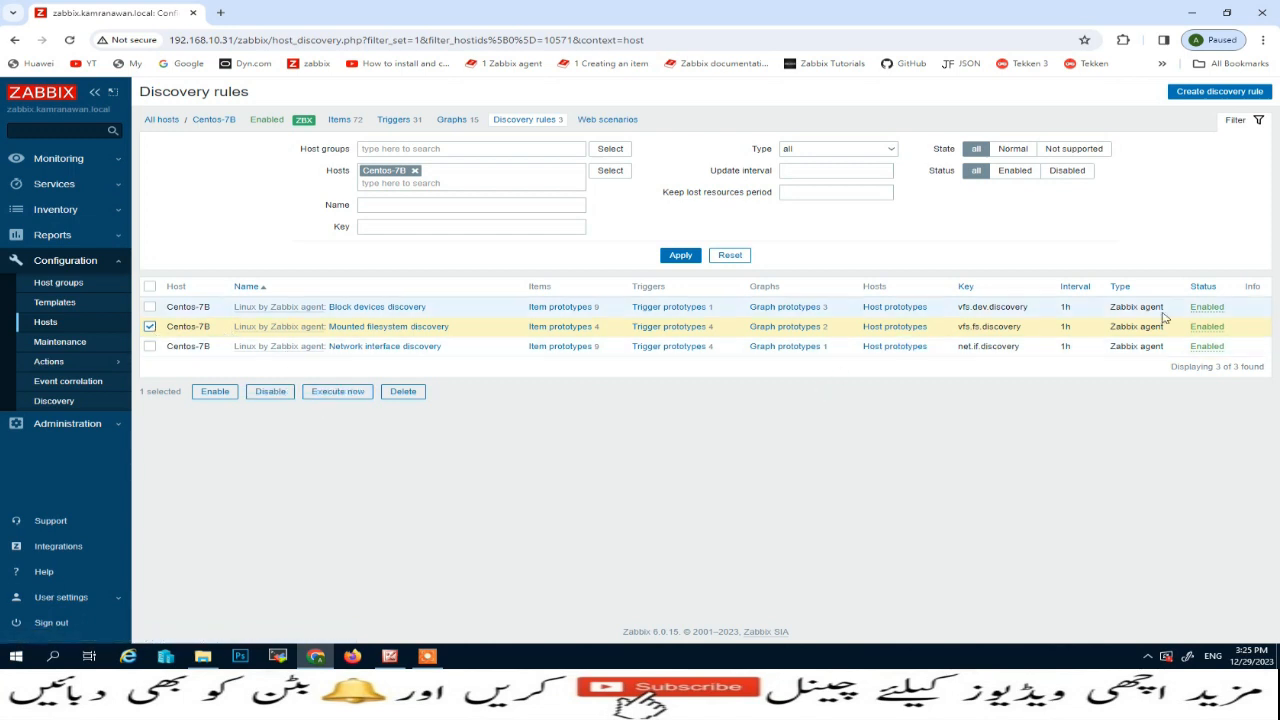
click(336, 396)
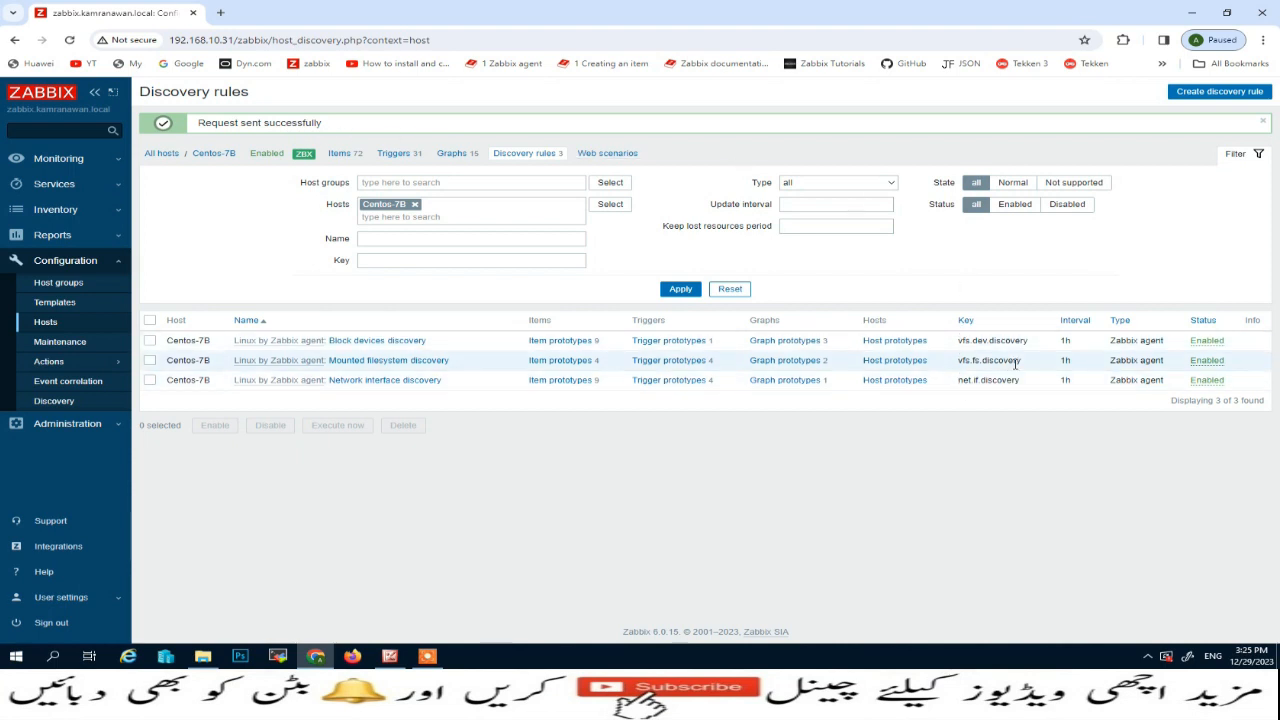
drag(1061, 361, 1071, 362)
Open the monitoring graphs of host Centos-7B and view the /boot "Disk space usage new graph".
click(74, 159)
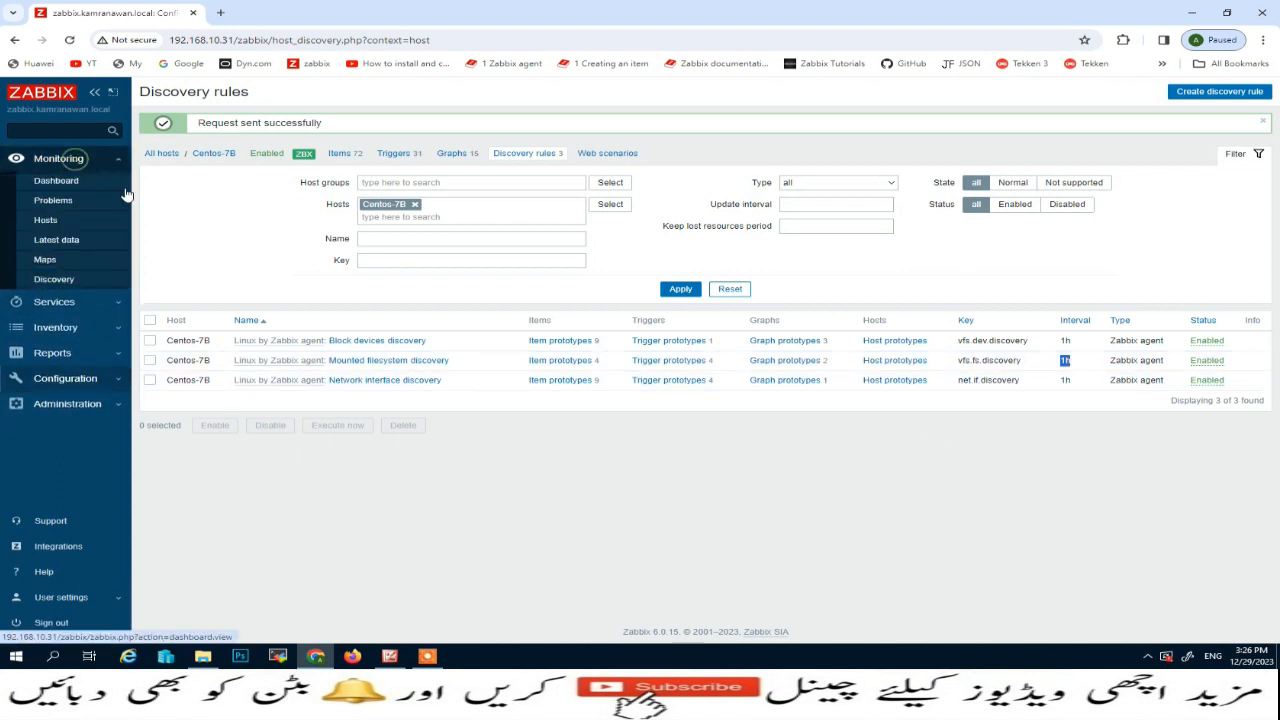
click(47, 220)
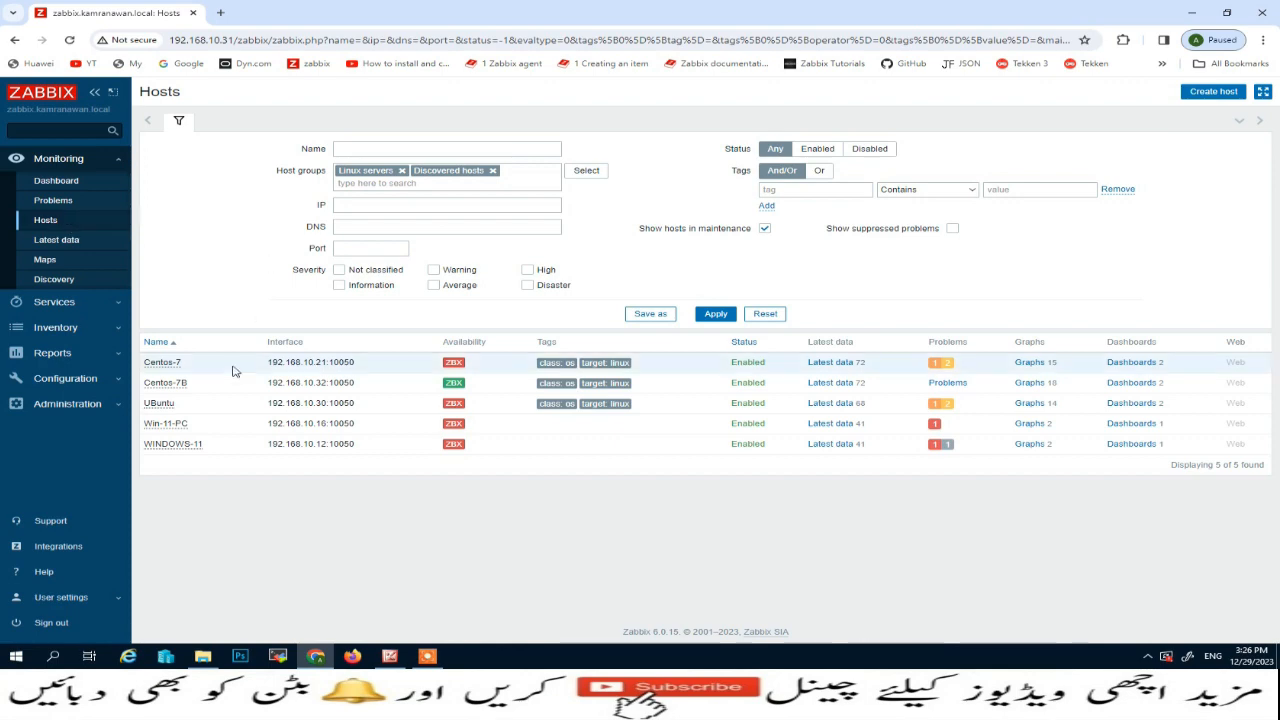
click(1025, 384)
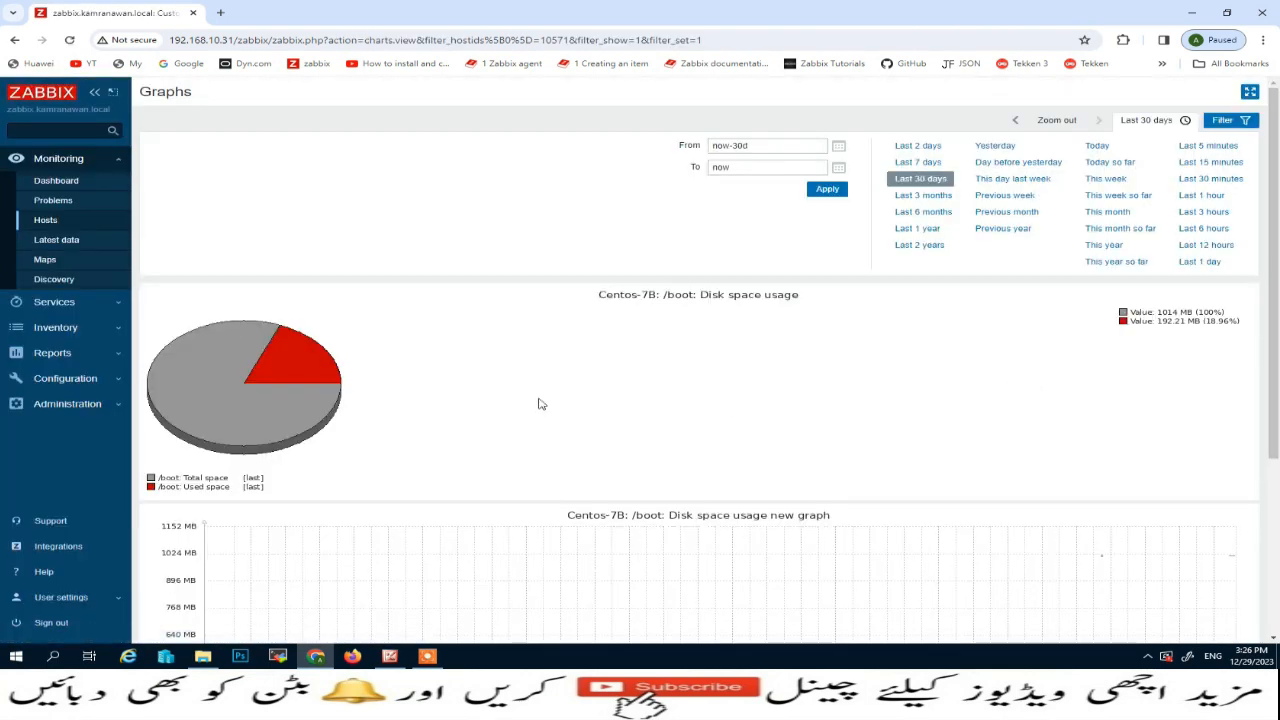
scroll(540, 403, down, 2)
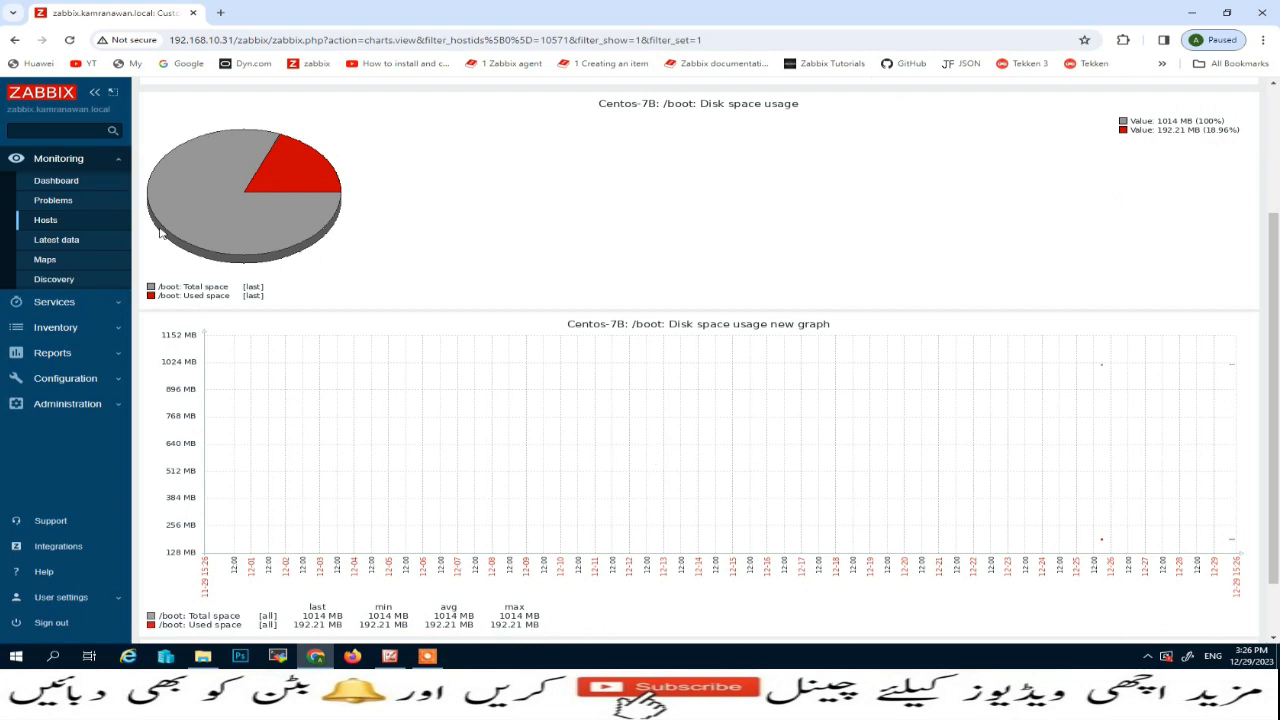
scroll(430, 450, down, 1)
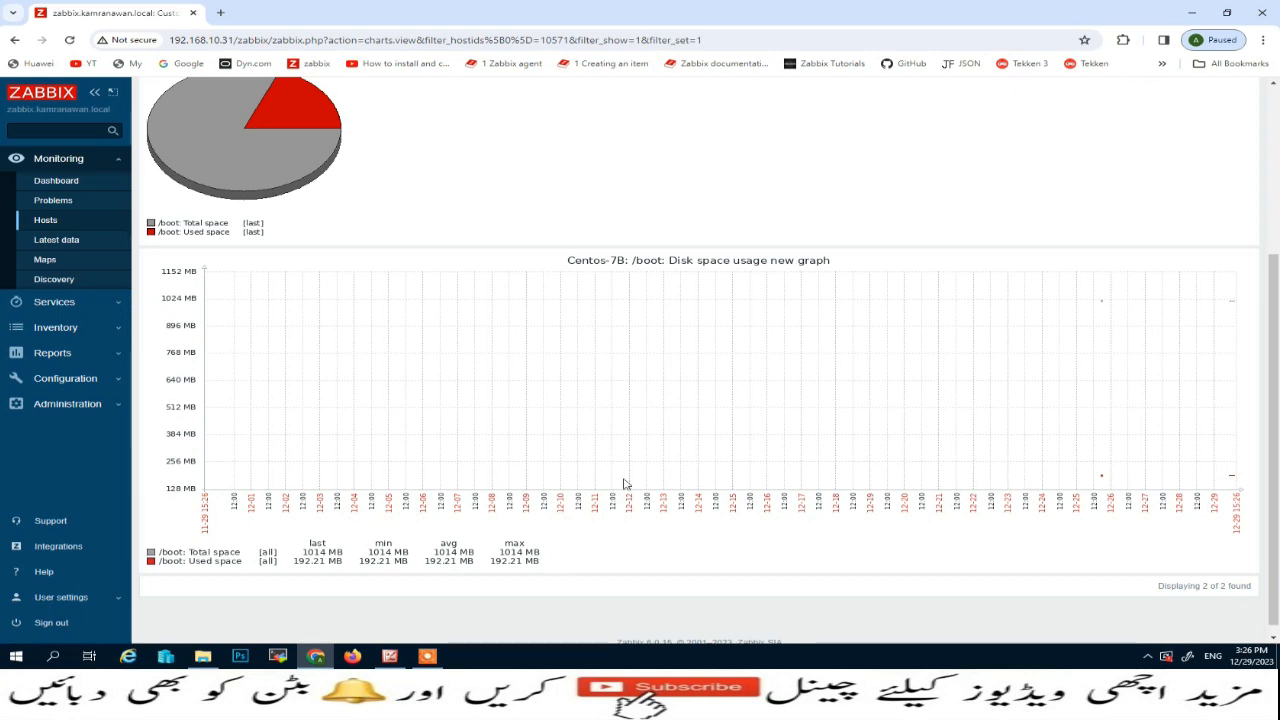
View Centos-7B's /boot disk space graphs over the last 7 days, the last hour and the last 5 minutes.
scroll(588, 464, down, 1)
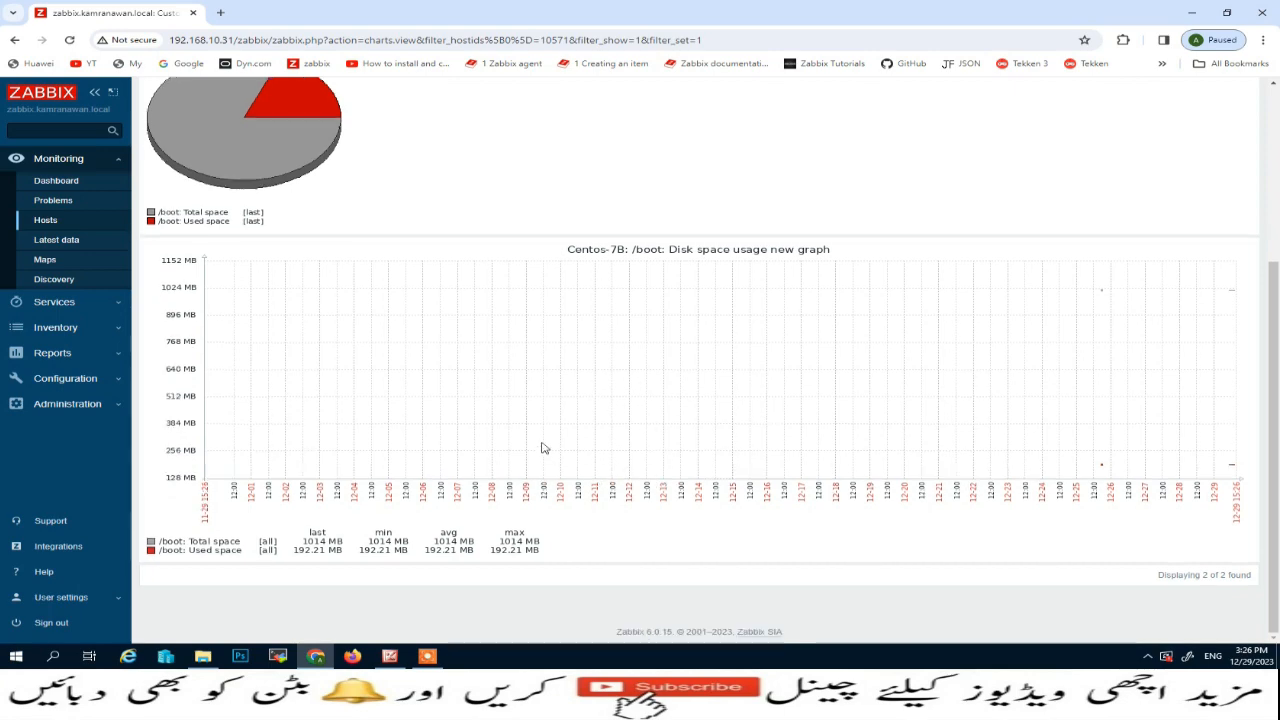
scroll(652, 393, up, 2)
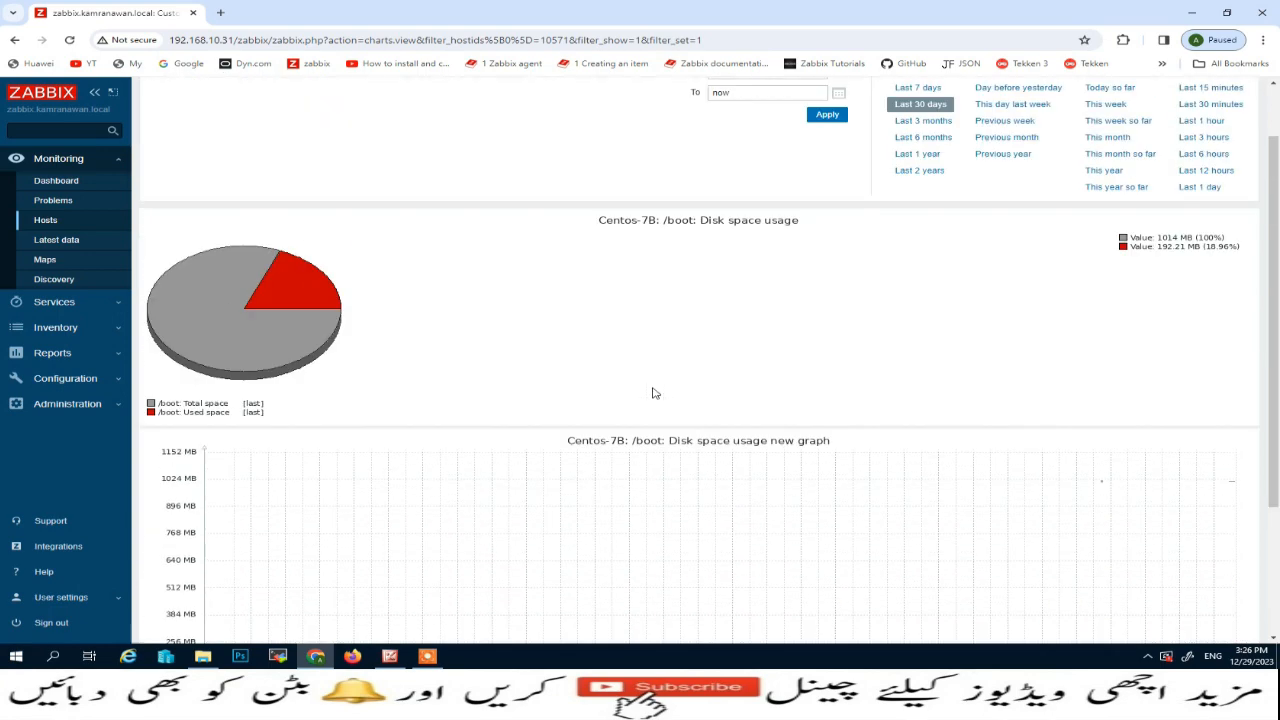
scroll(1145, 413, up, 1)
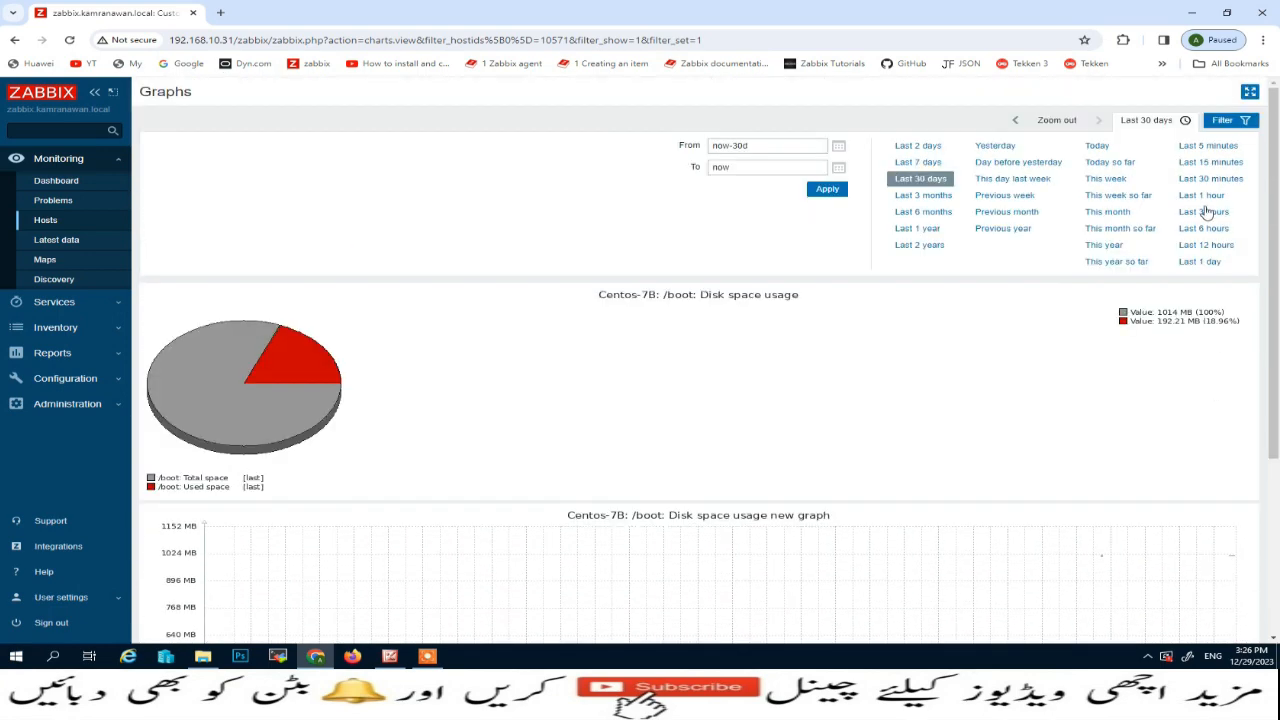
click(1207, 147)
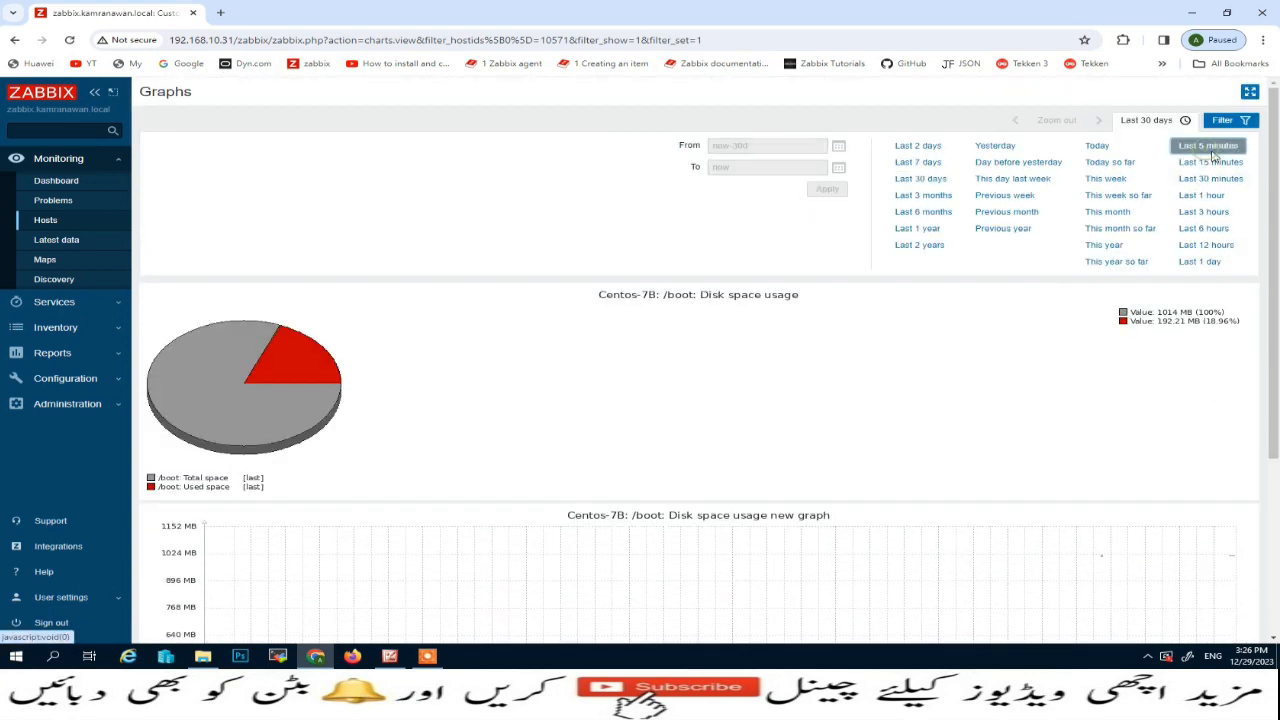
click(928, 163)
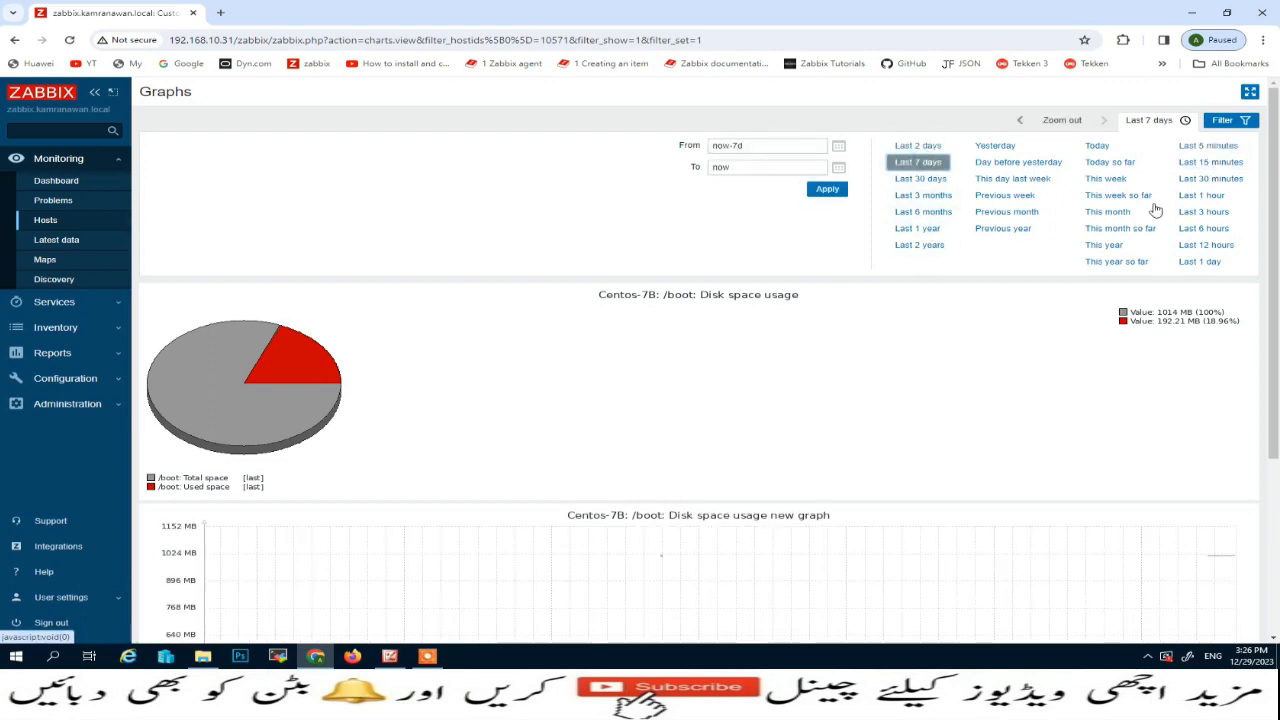
click(1201, 196)
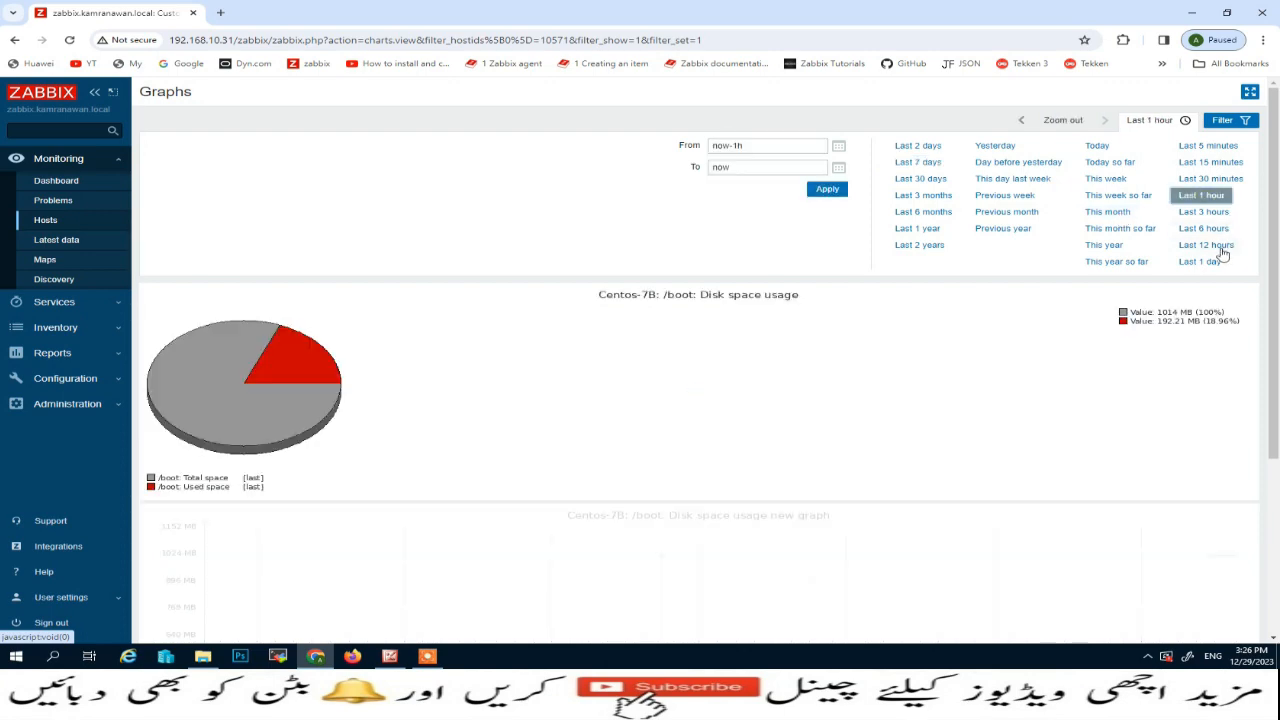
scroll(1000, 300, down, 3)
scroll(953, 390, up, 3)
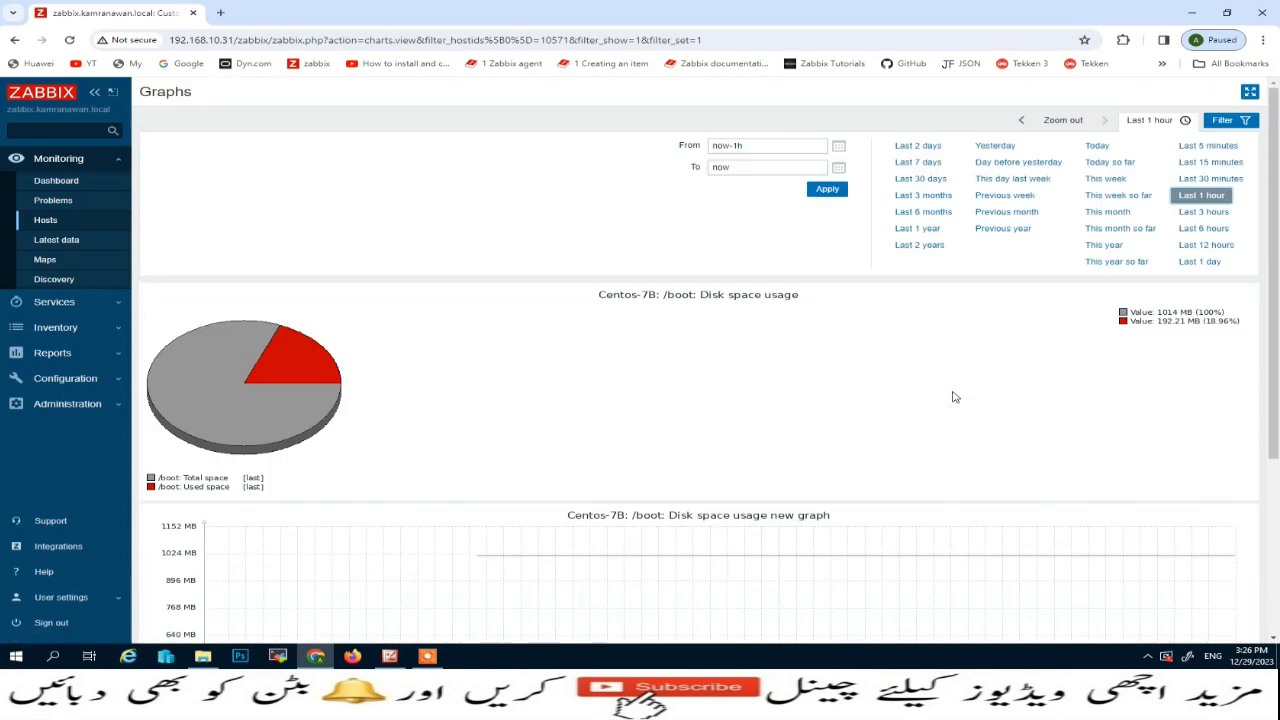
click(1214, 147)
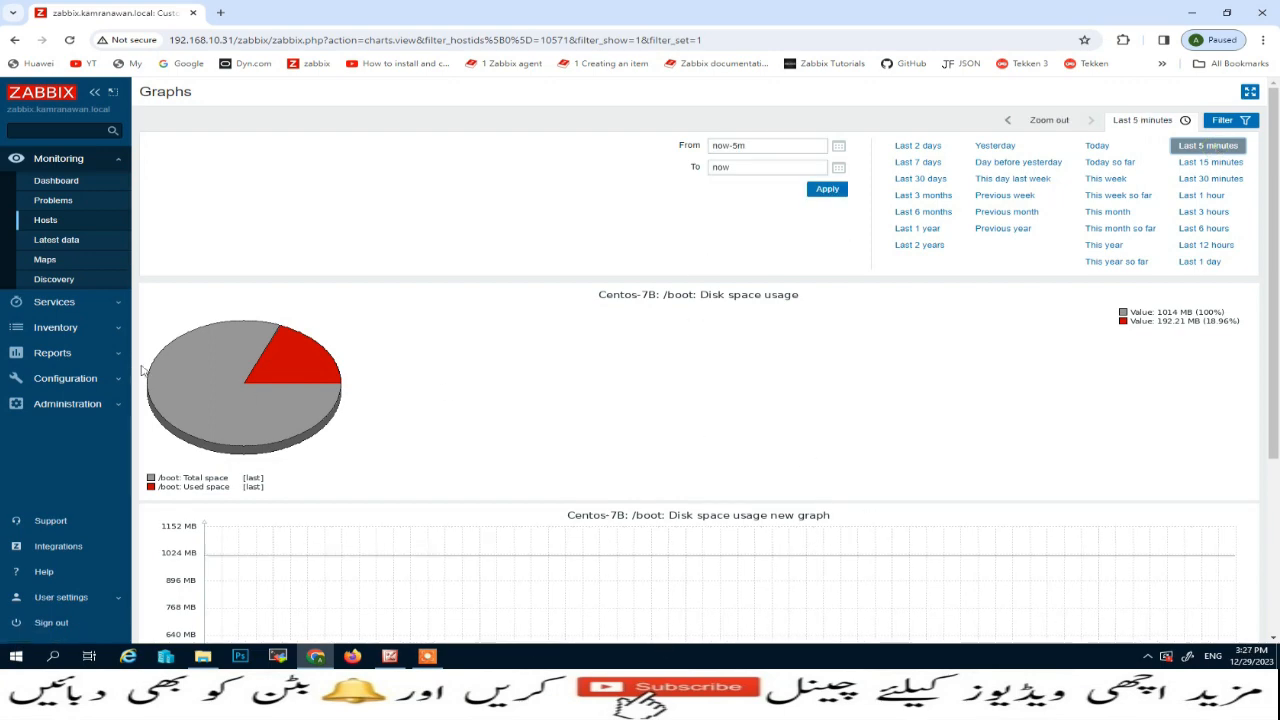
Open the item prototypes of host Centos-7B's Mounted filesystem discovery rule in the host configuration.
click(110, 378)
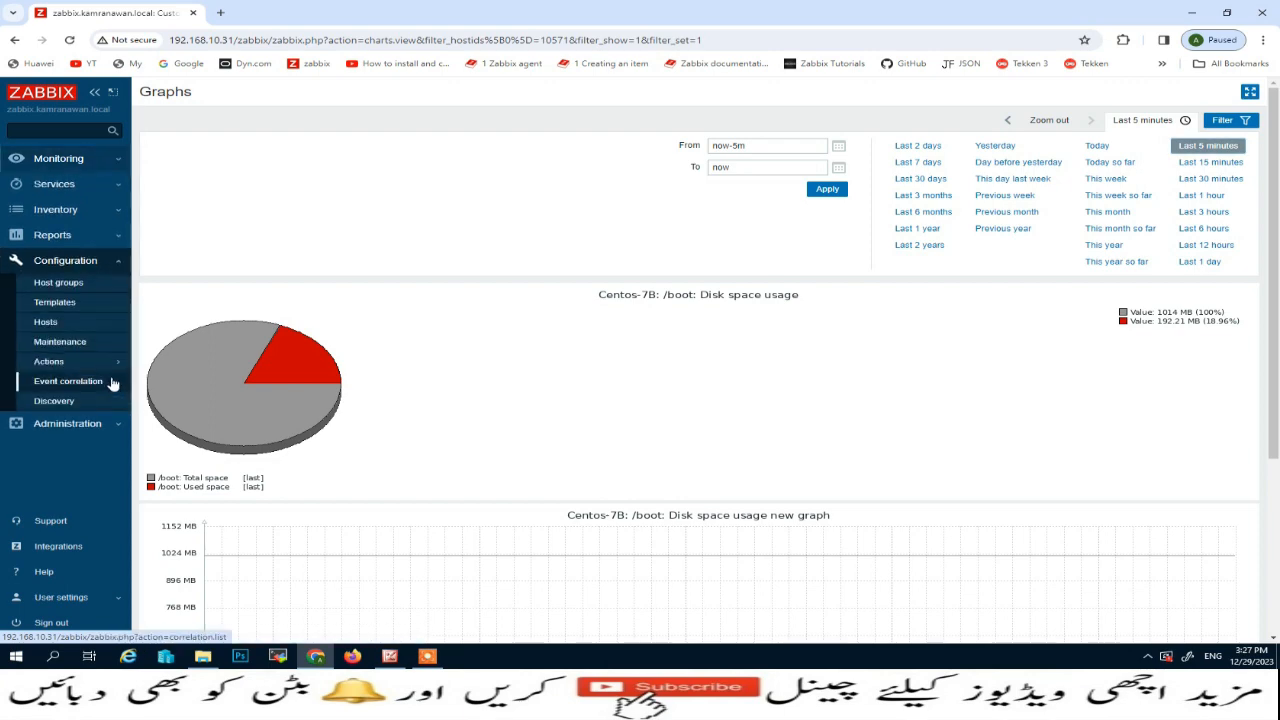
click(47, 323)
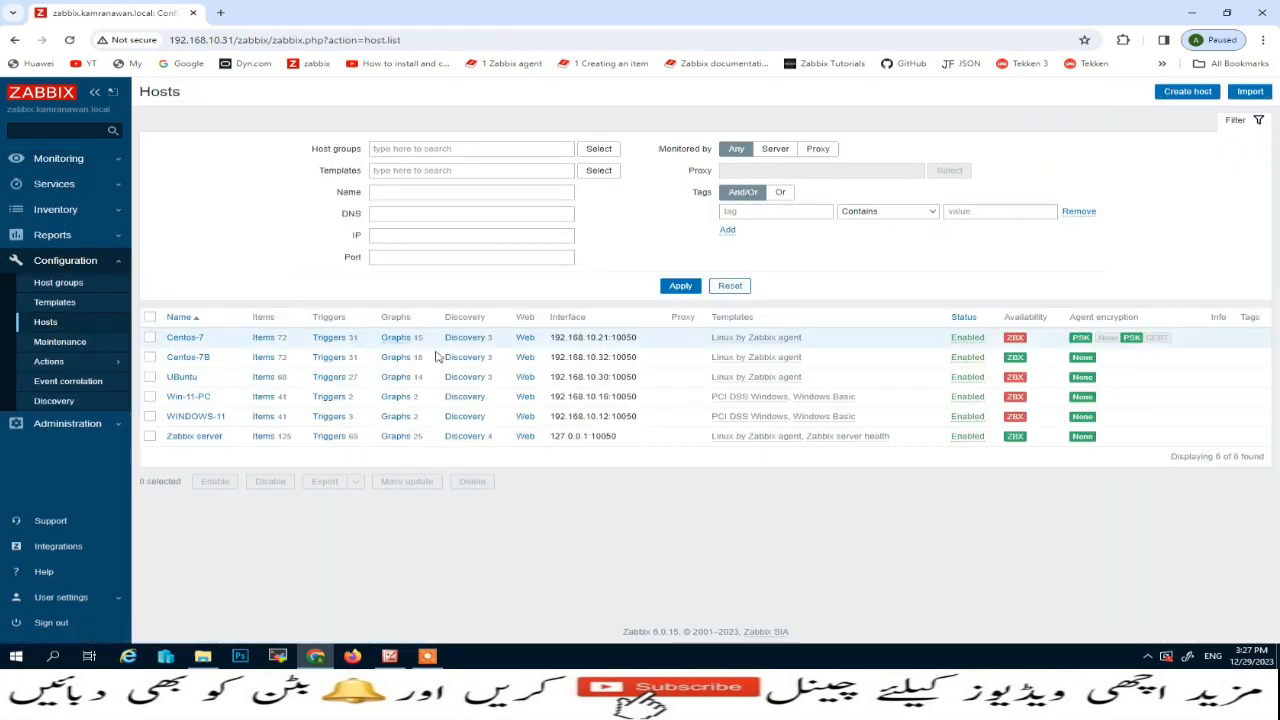
click(149, 357)
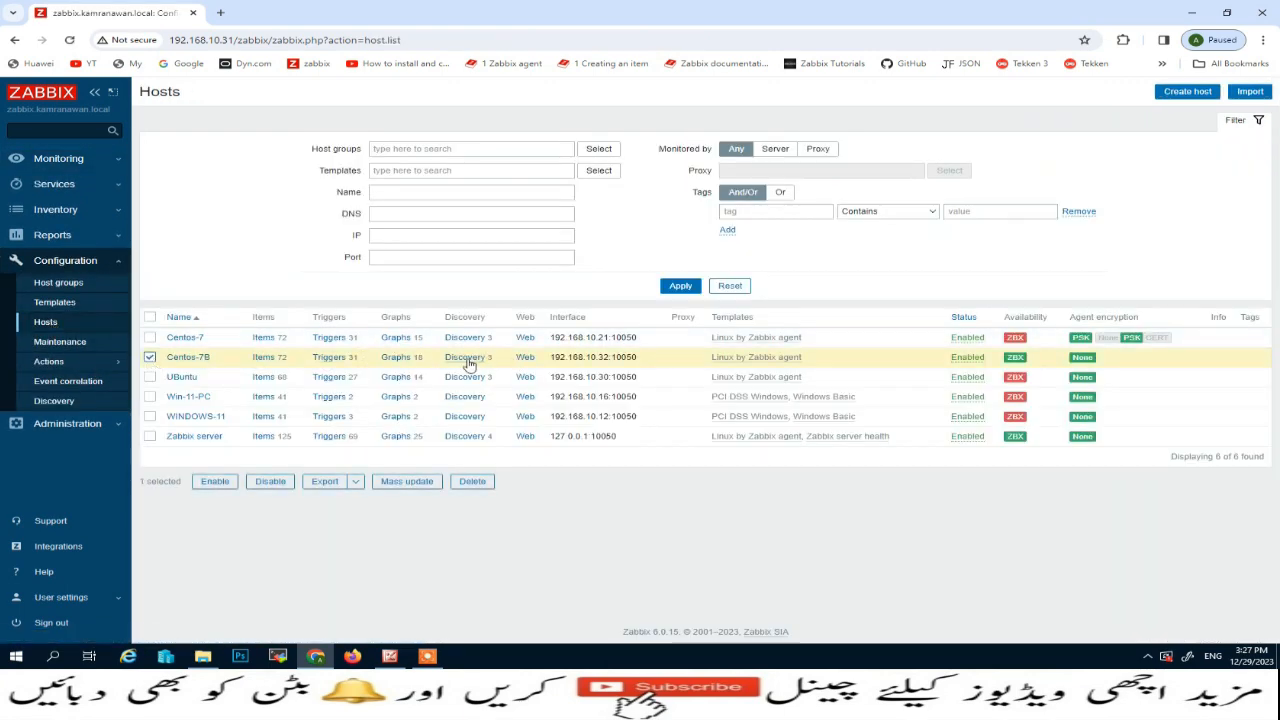
click(466, 360)
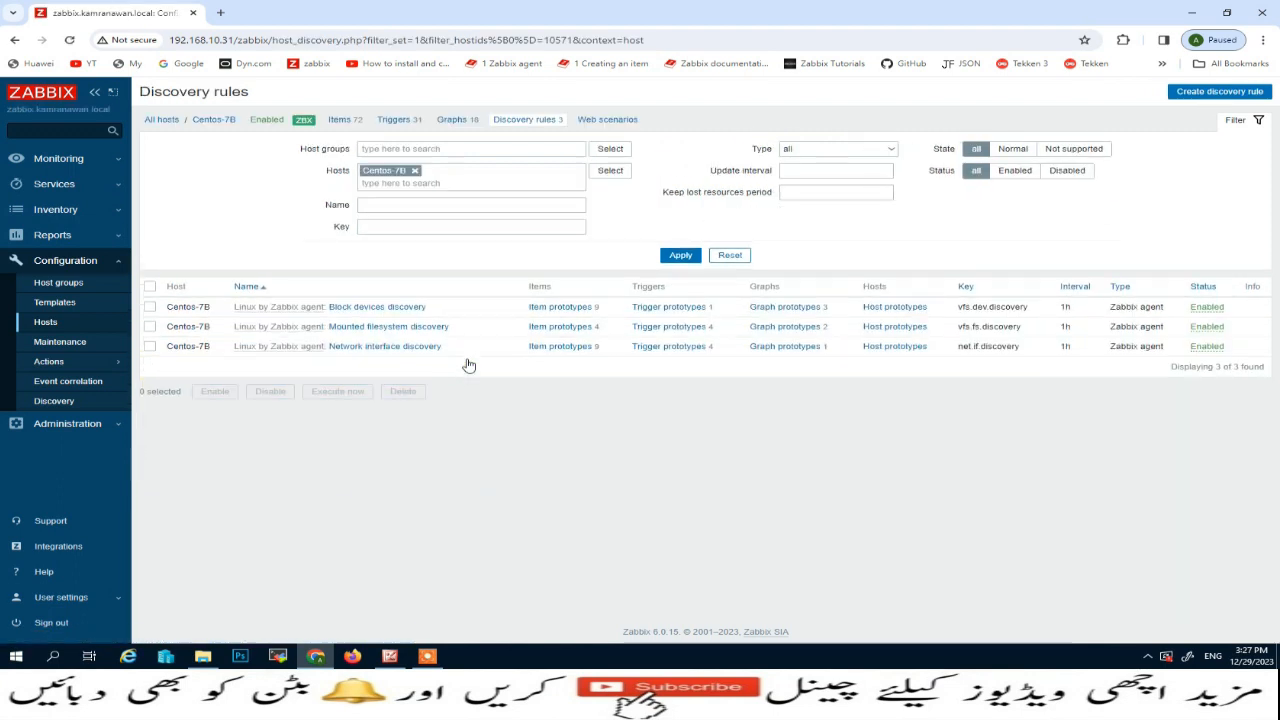
click(149, 326)
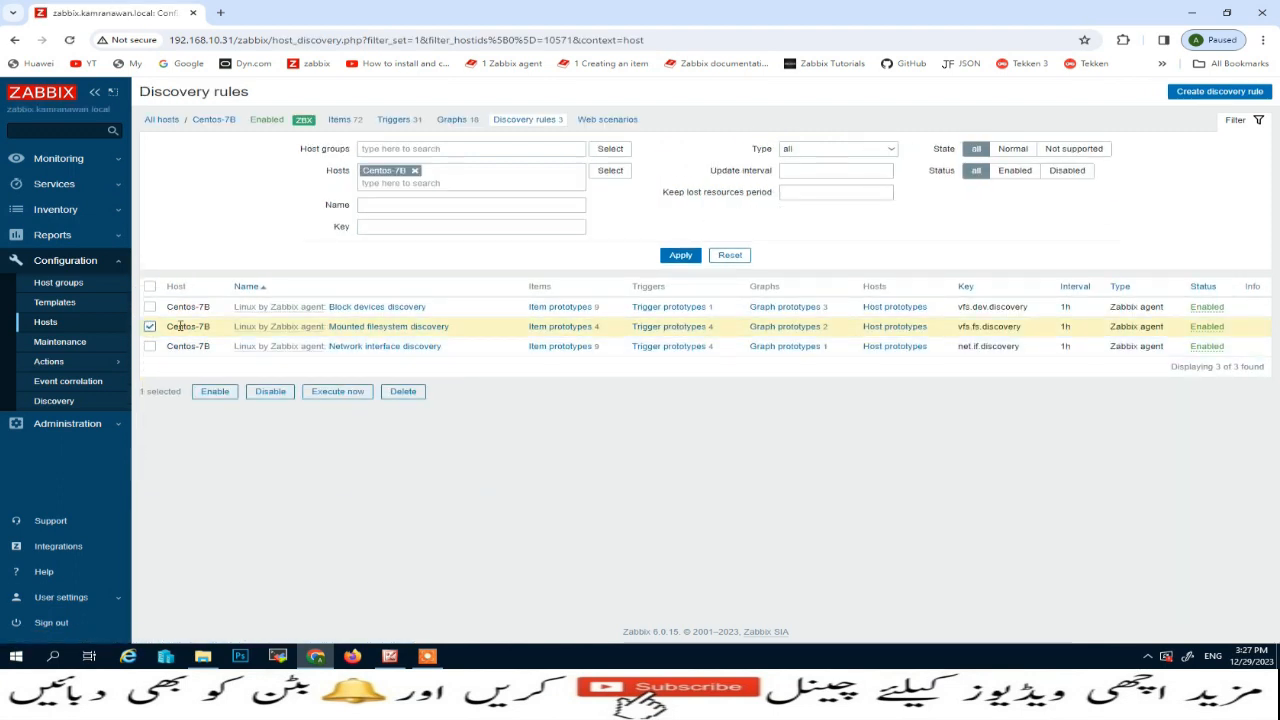
click(563, 330)
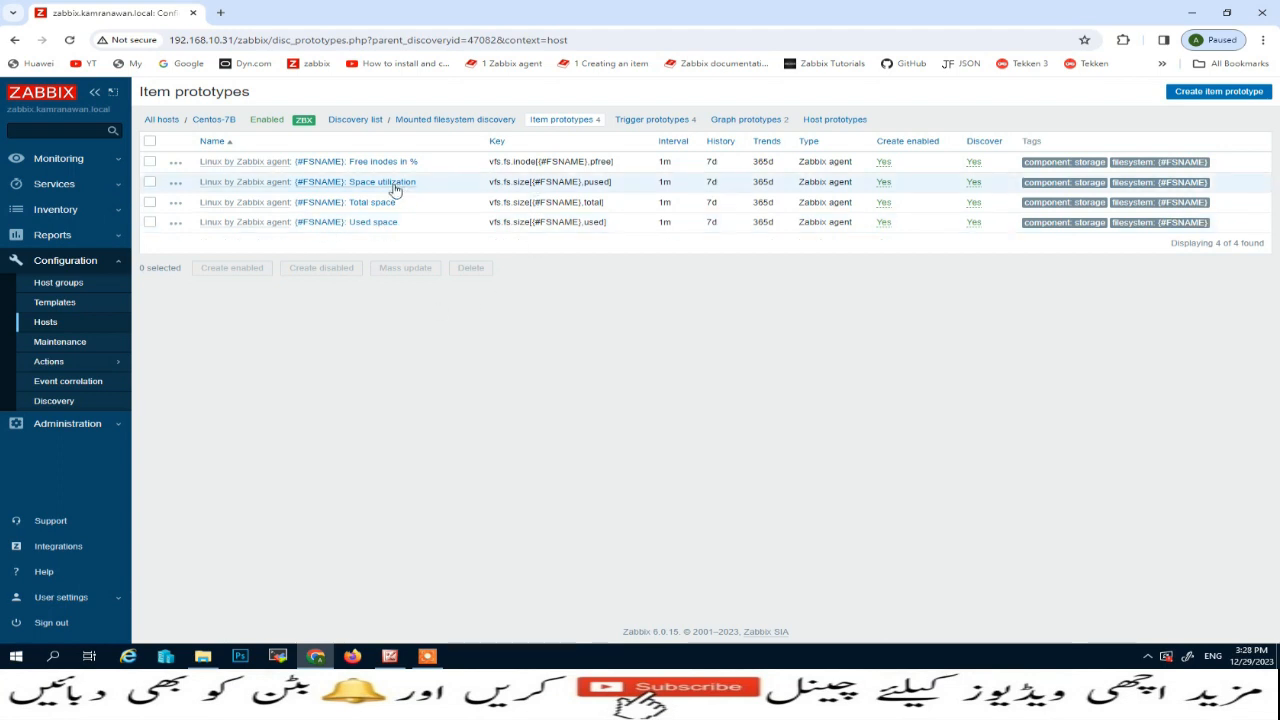
Open the Mounted filesystem discovery rule with key vfs.fs.discovery and test it by getting the value from the host.
click(474, 125)
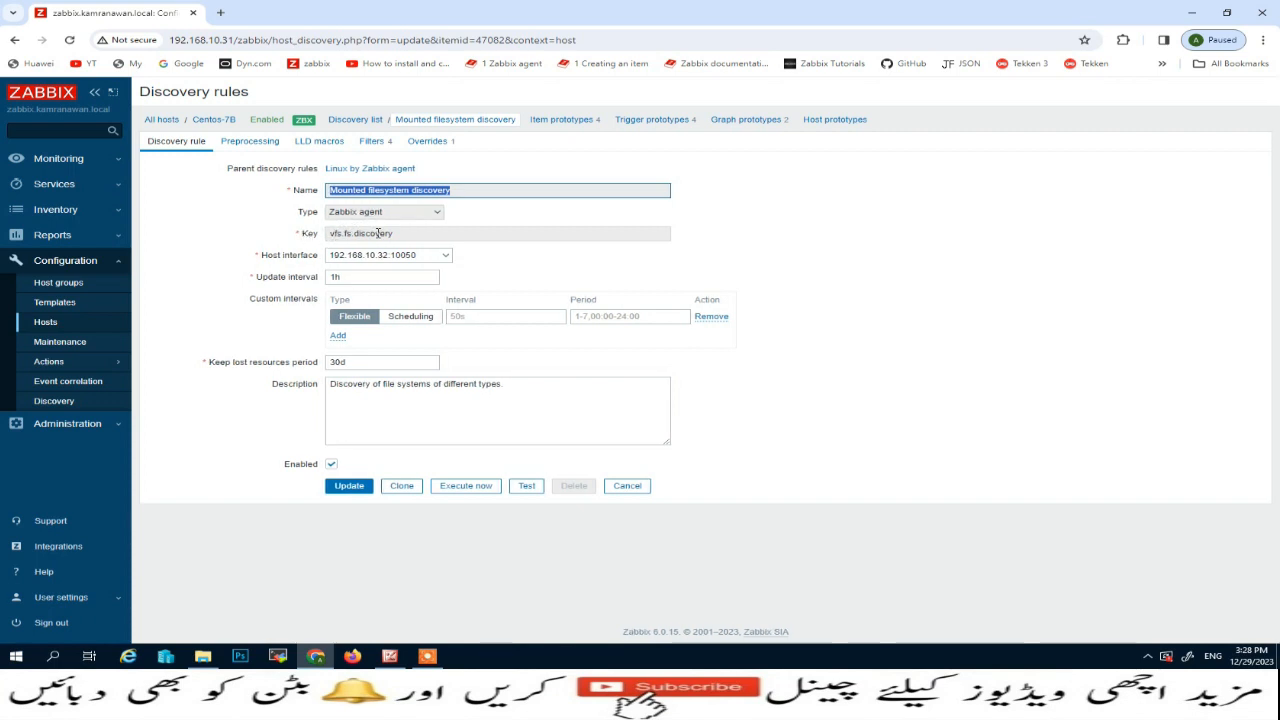
drag(400, 233, 327, 233)
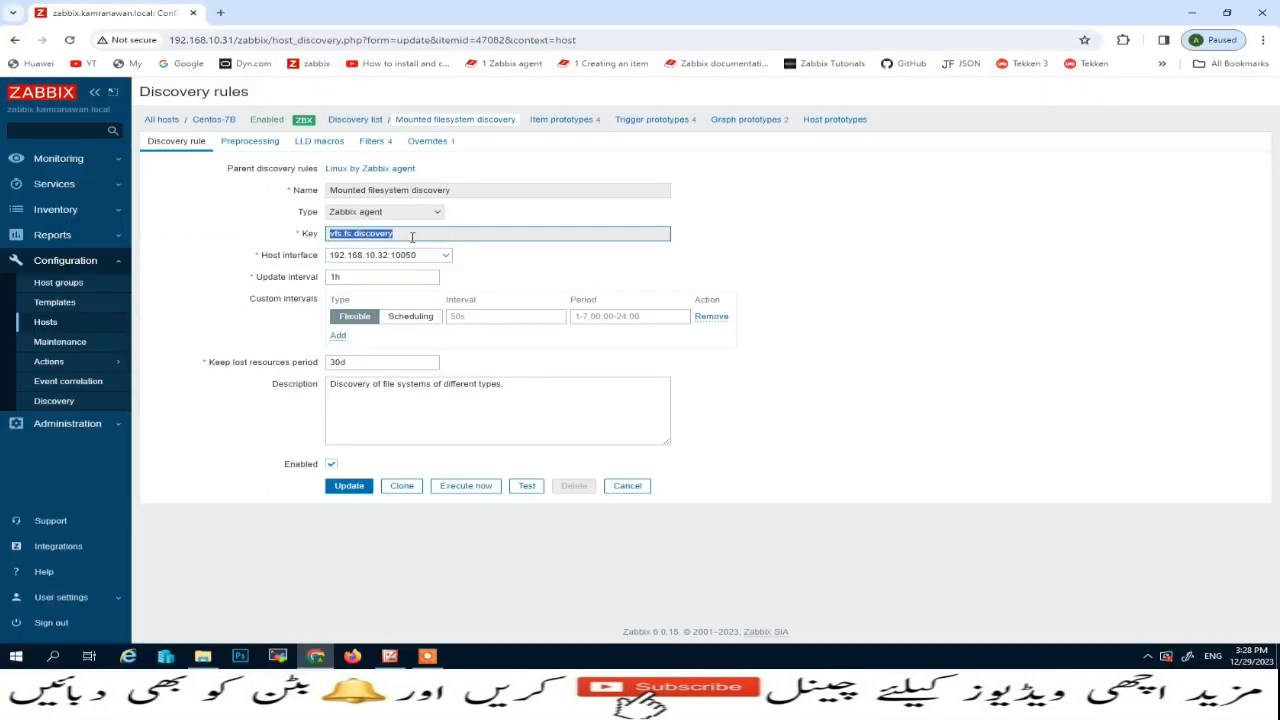
click(418, 235)
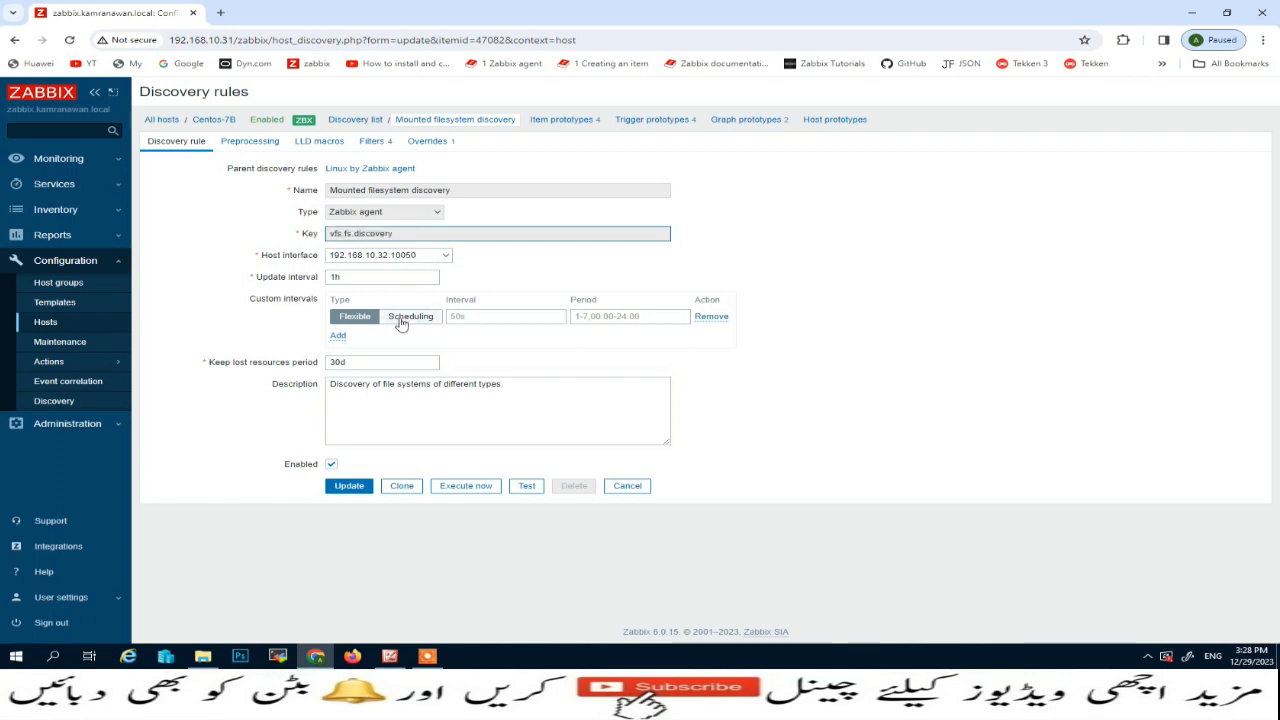
click(527, 487)
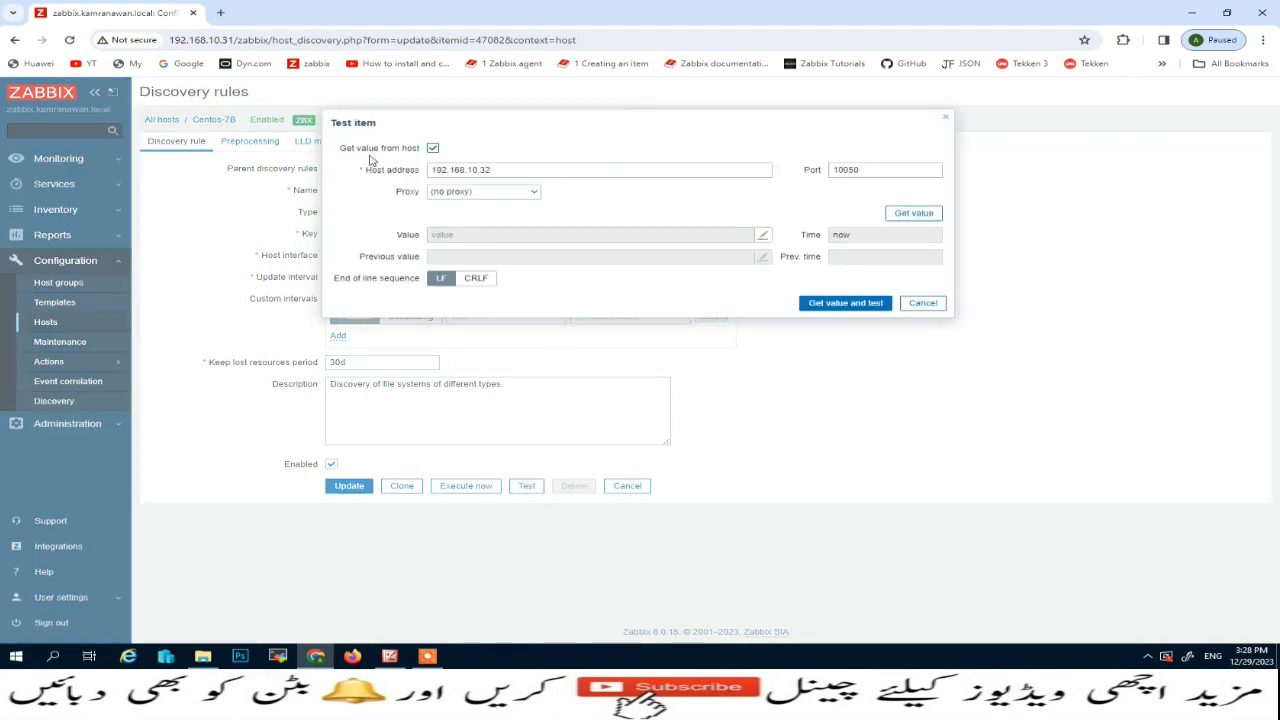
click(855, 305)
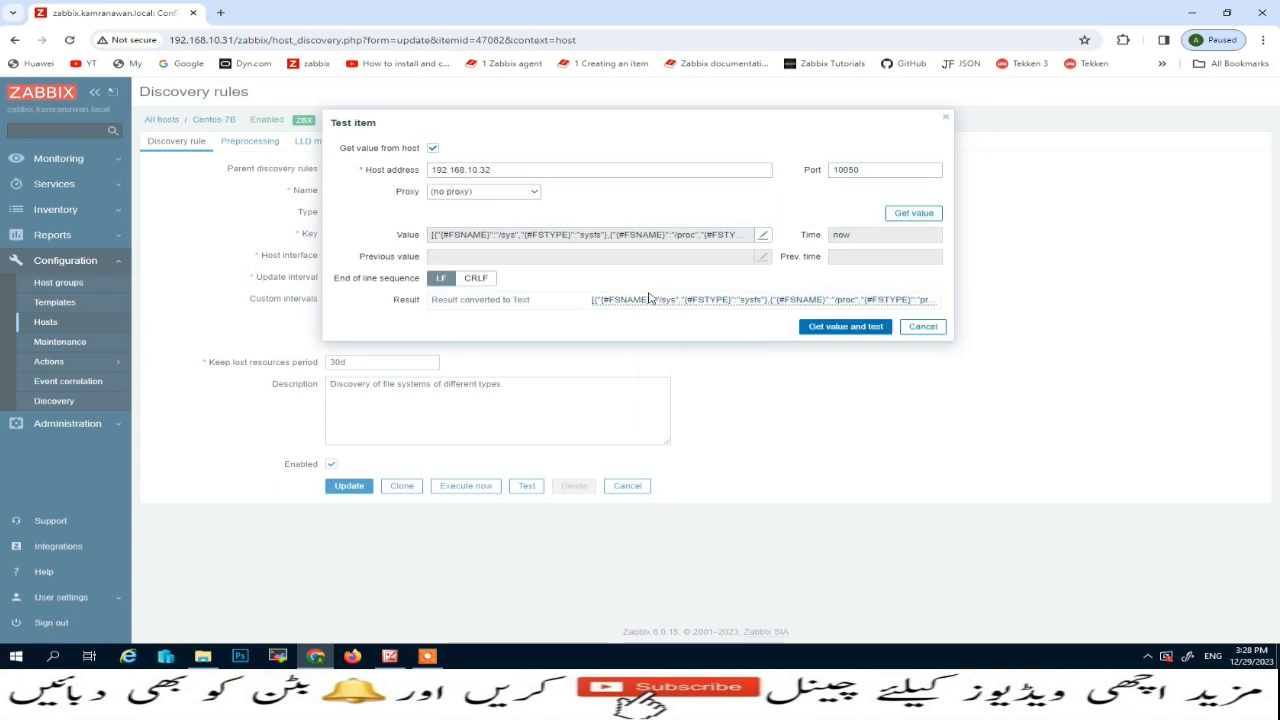
Expand the test result of the discovery rule and copy its complete JSON text.
mouse_move(661, 301)
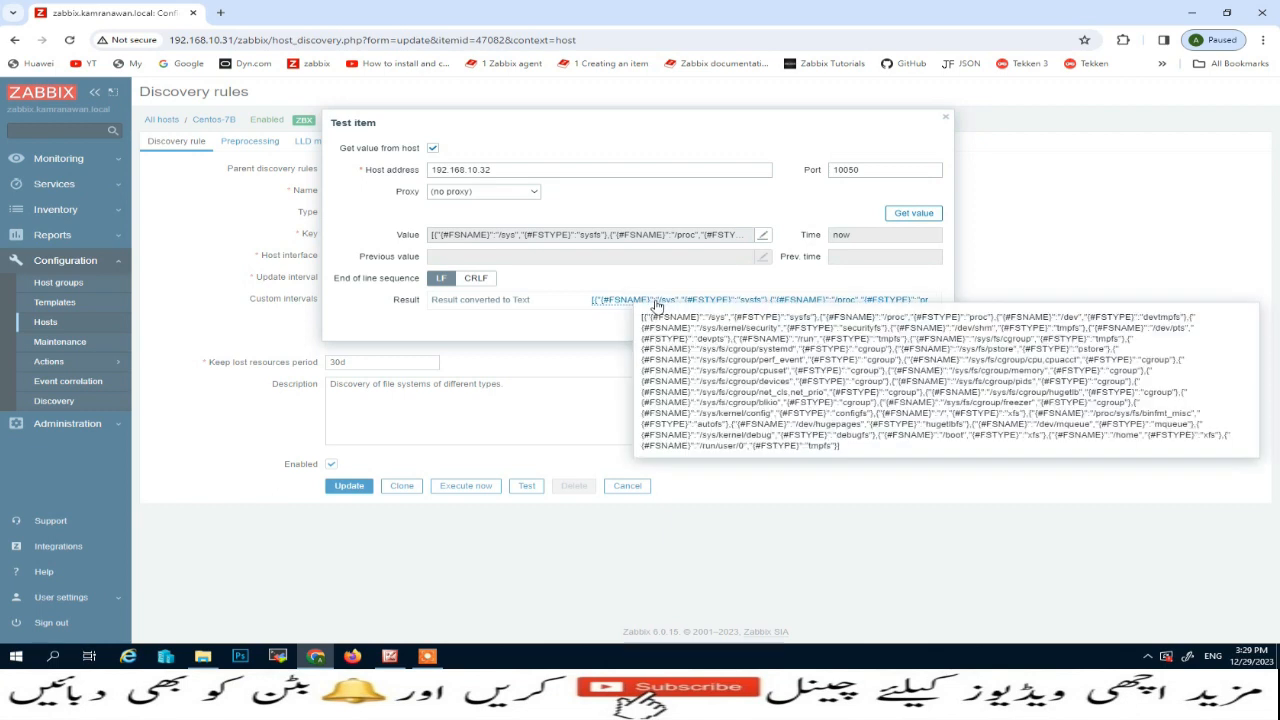
click(657, 306)
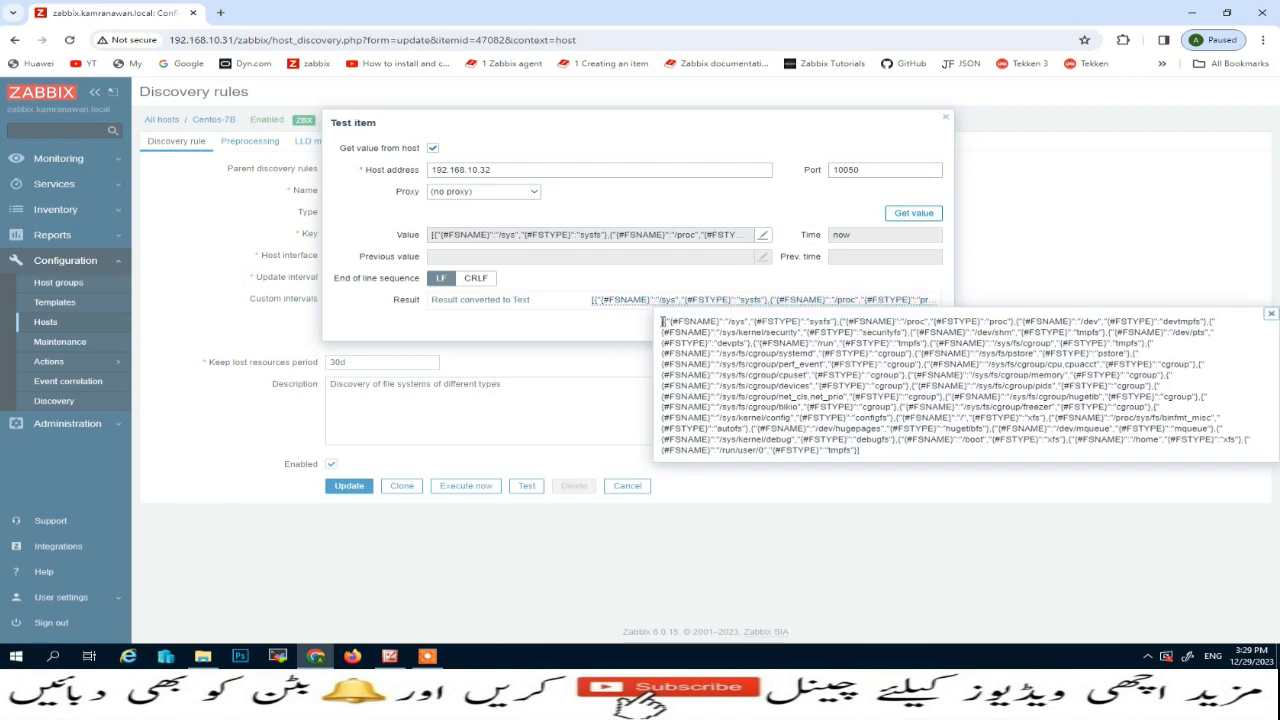
drag(661, 321, 866, 456)
key(ctrl+c)
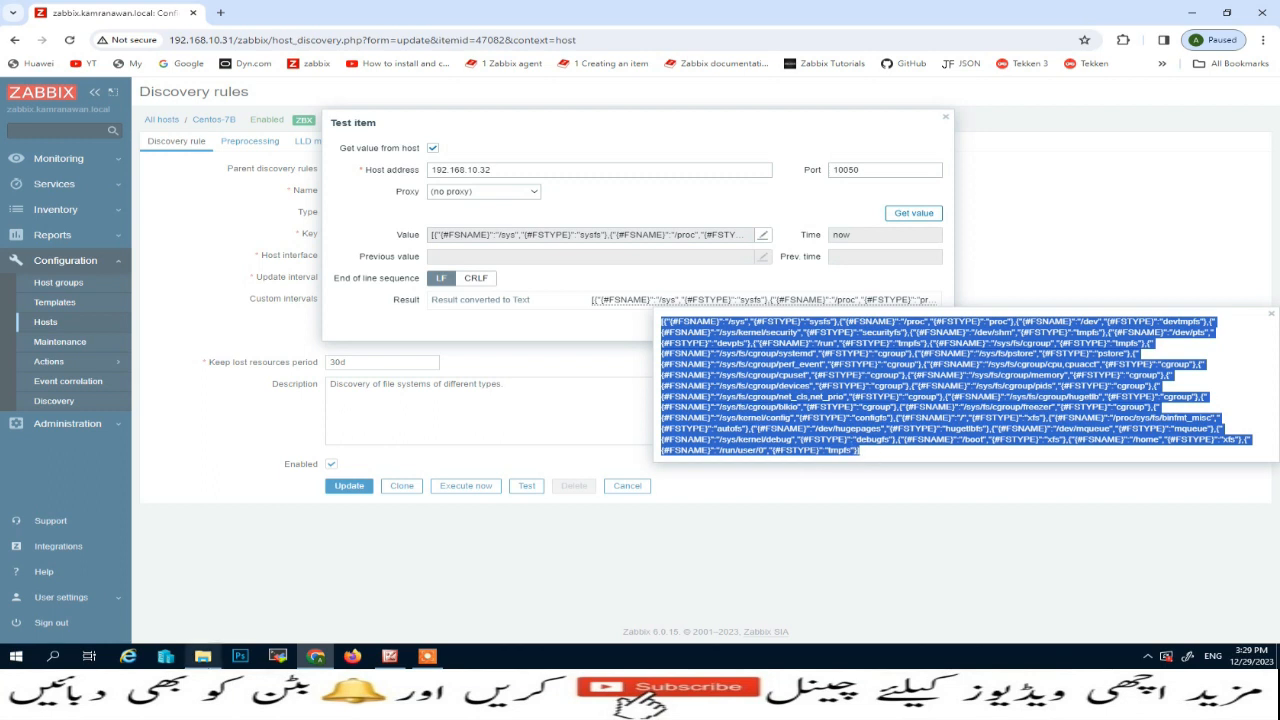
Search Google for "json formatter" in a new browser tab.
click(221, 12)
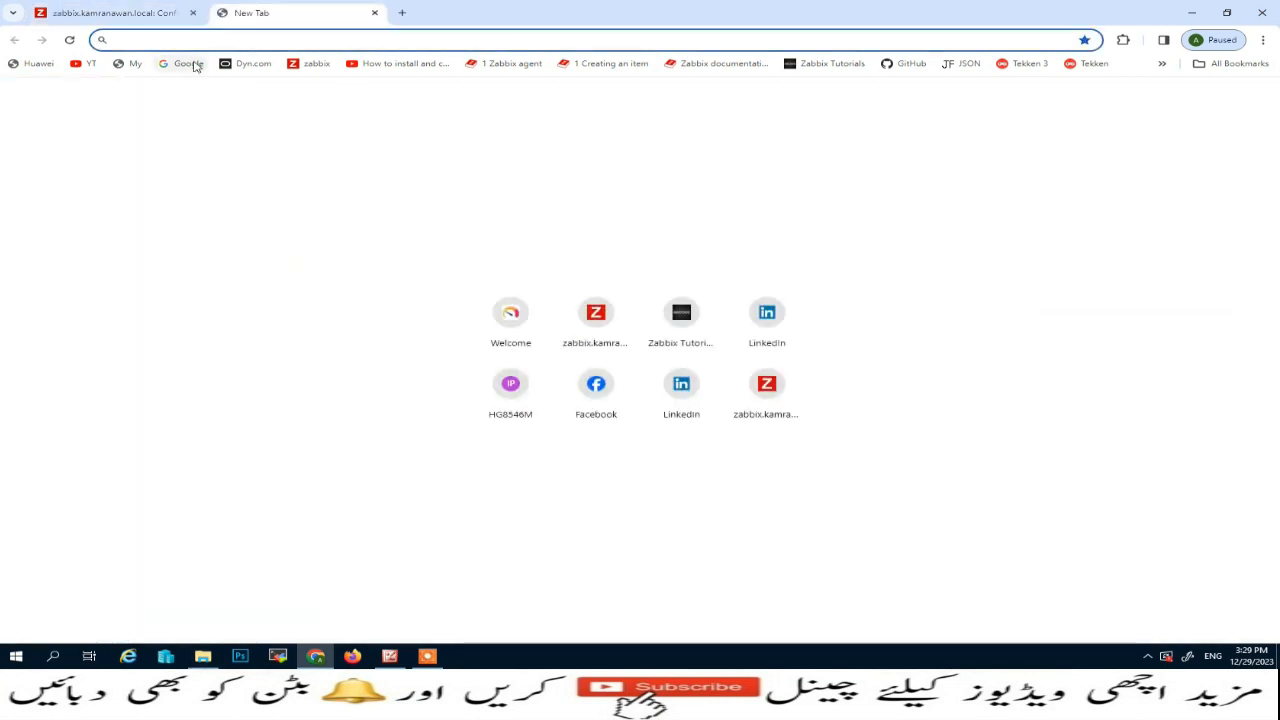
click(194, 63)
click(514, 334)
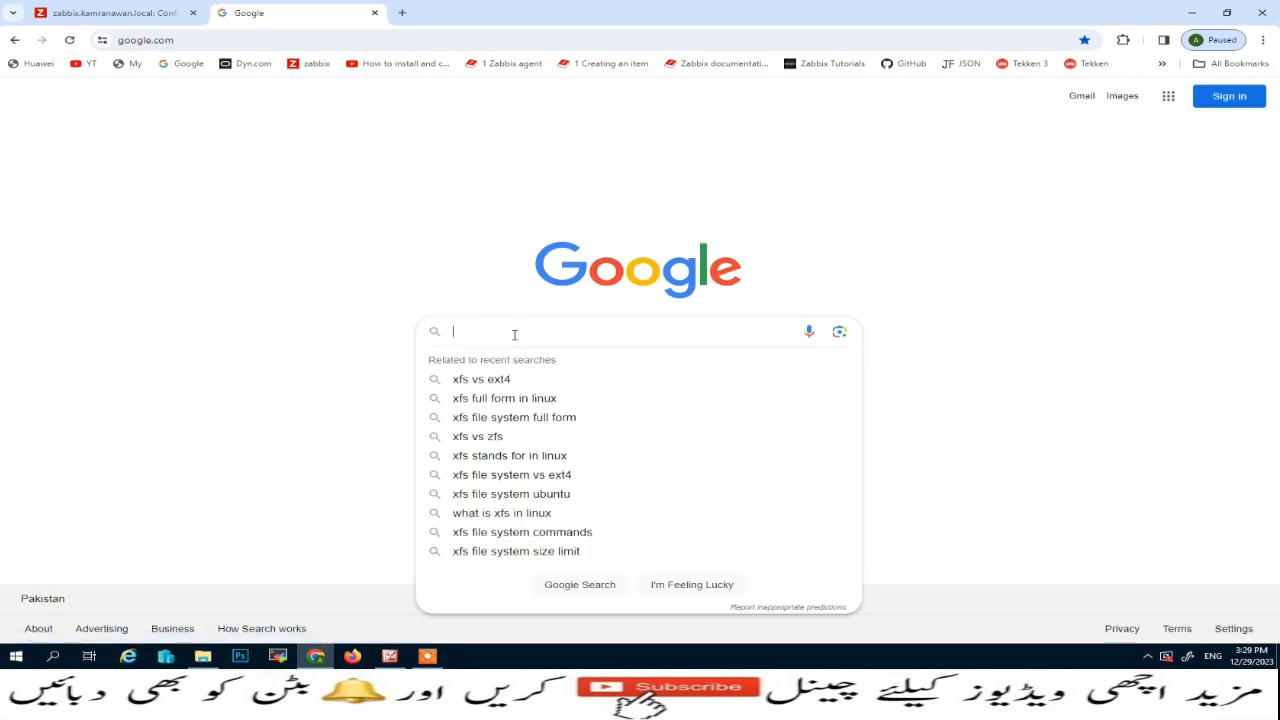
text(jason fo)
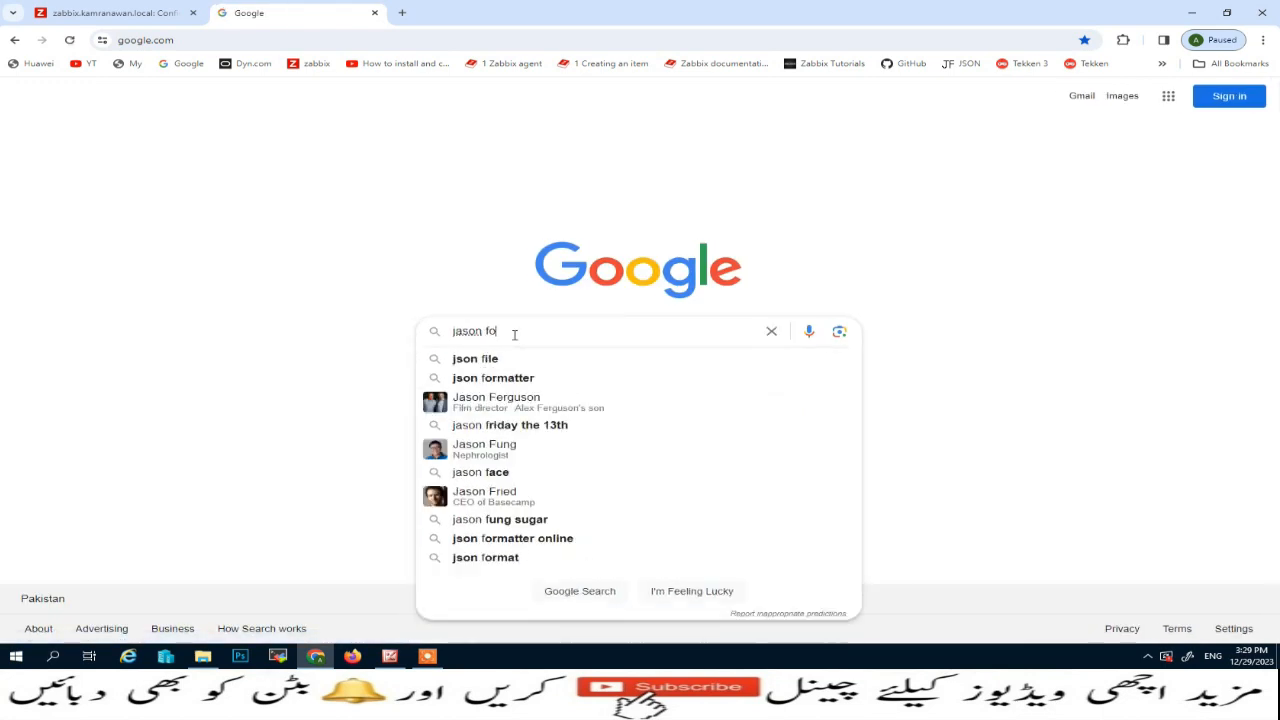
text(r)
key(Down)
key(Return)
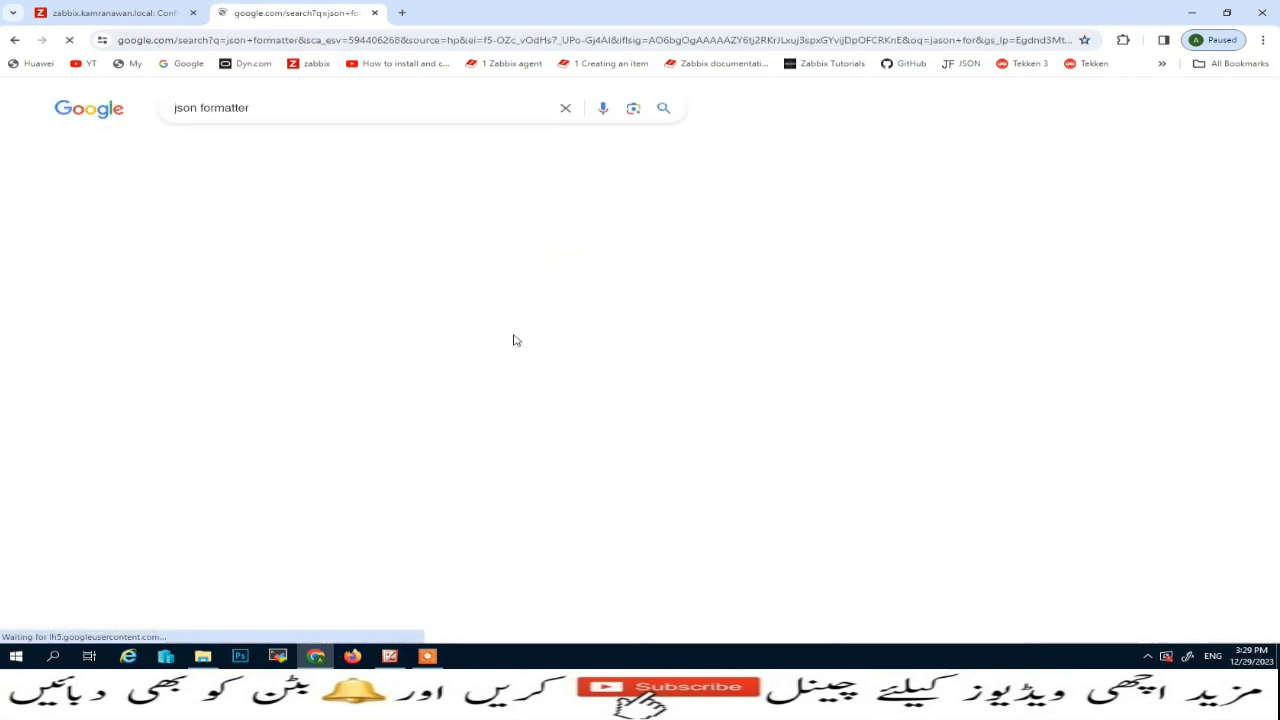
right_click(307, 348)
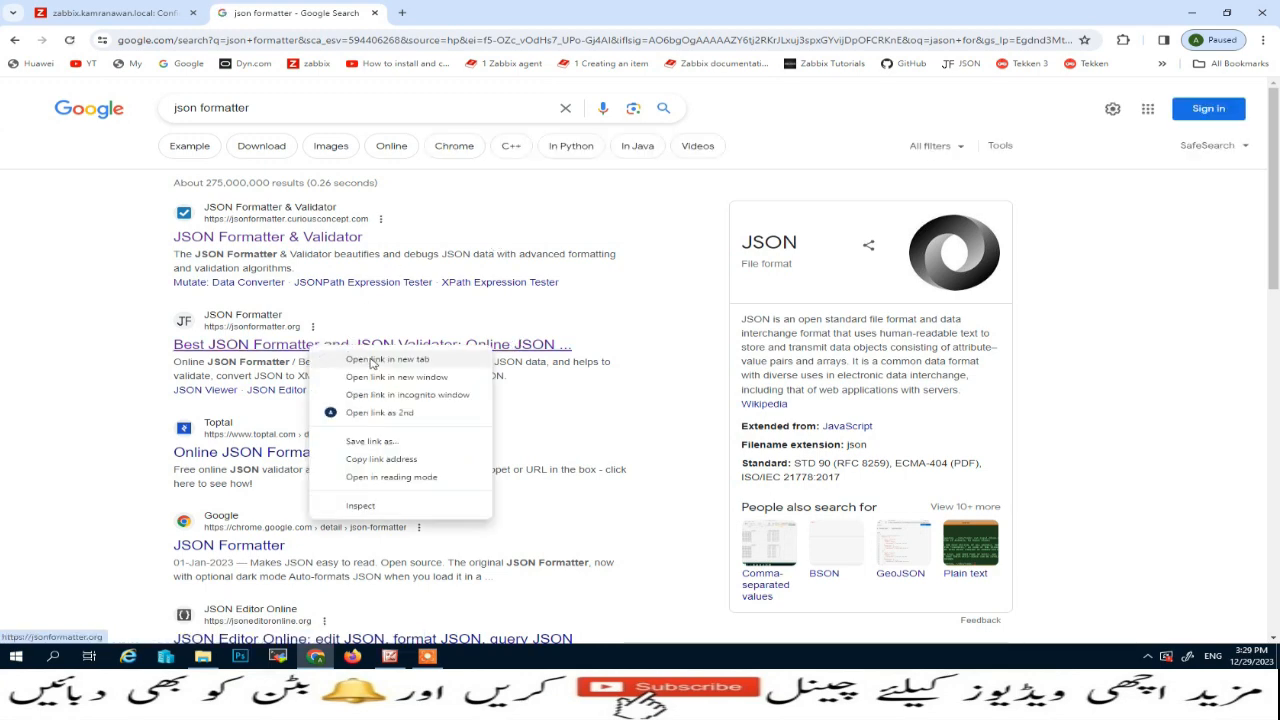
click(376, 359)
click(507, 12)
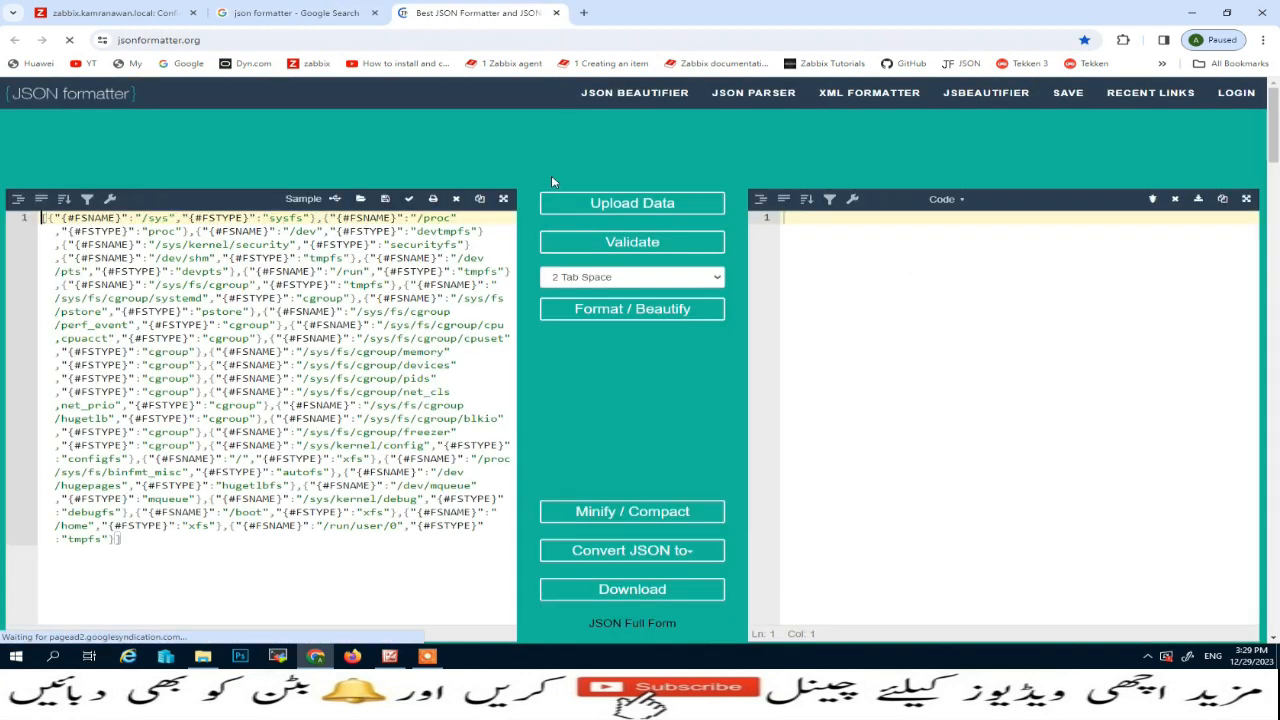
click(481, 200)
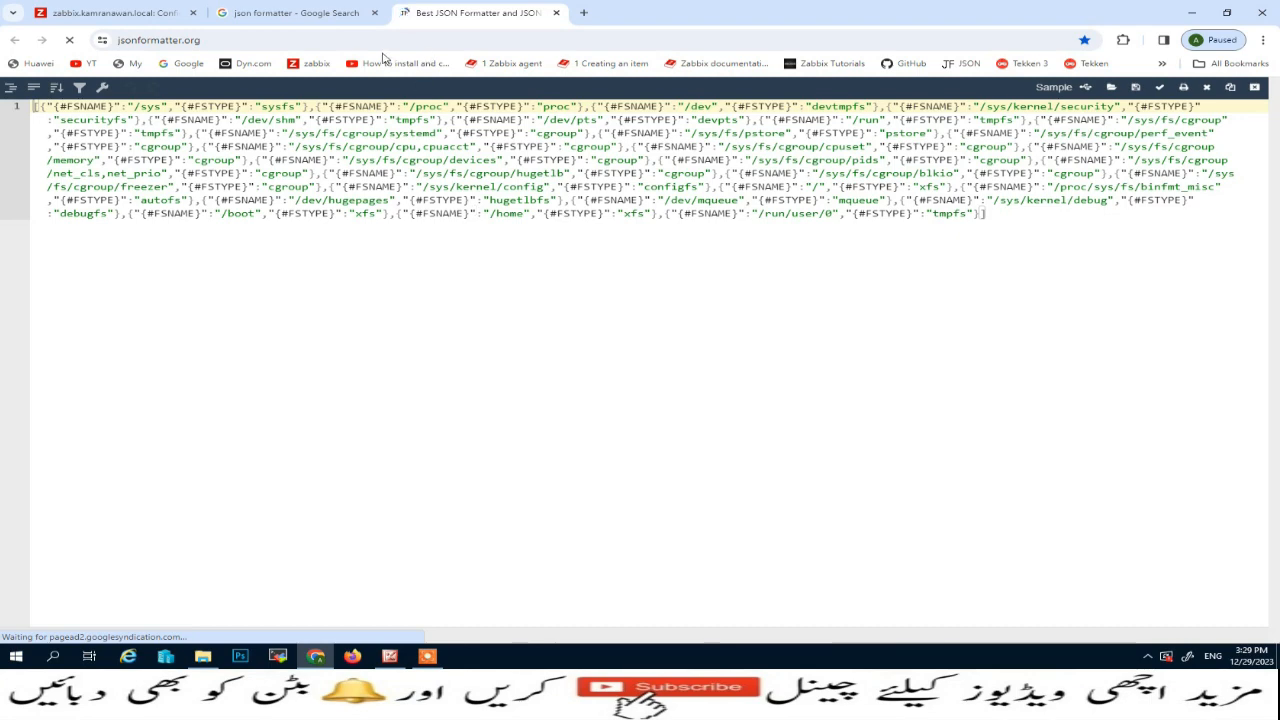
click(556, 12)
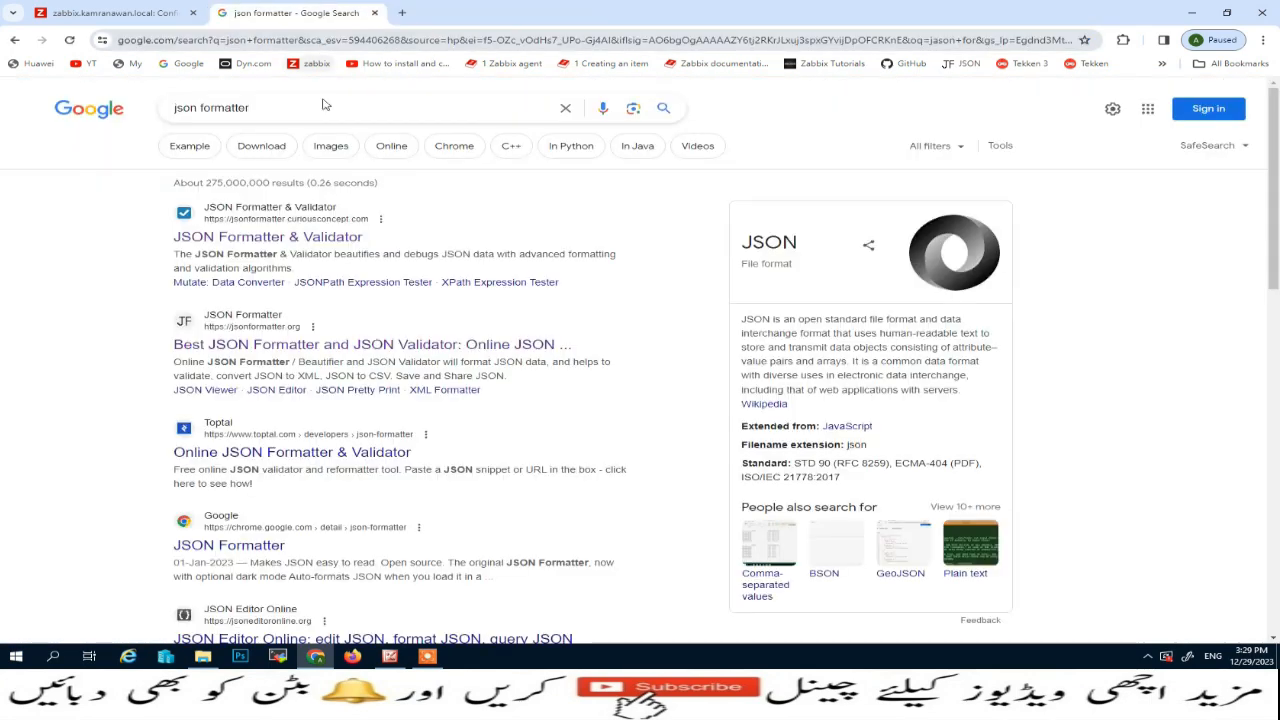
Open the jsonformatter.org search result in a new browser tab and switch to it.
right_click(323, 337)
right_click(317, 359)
click(345, 368)
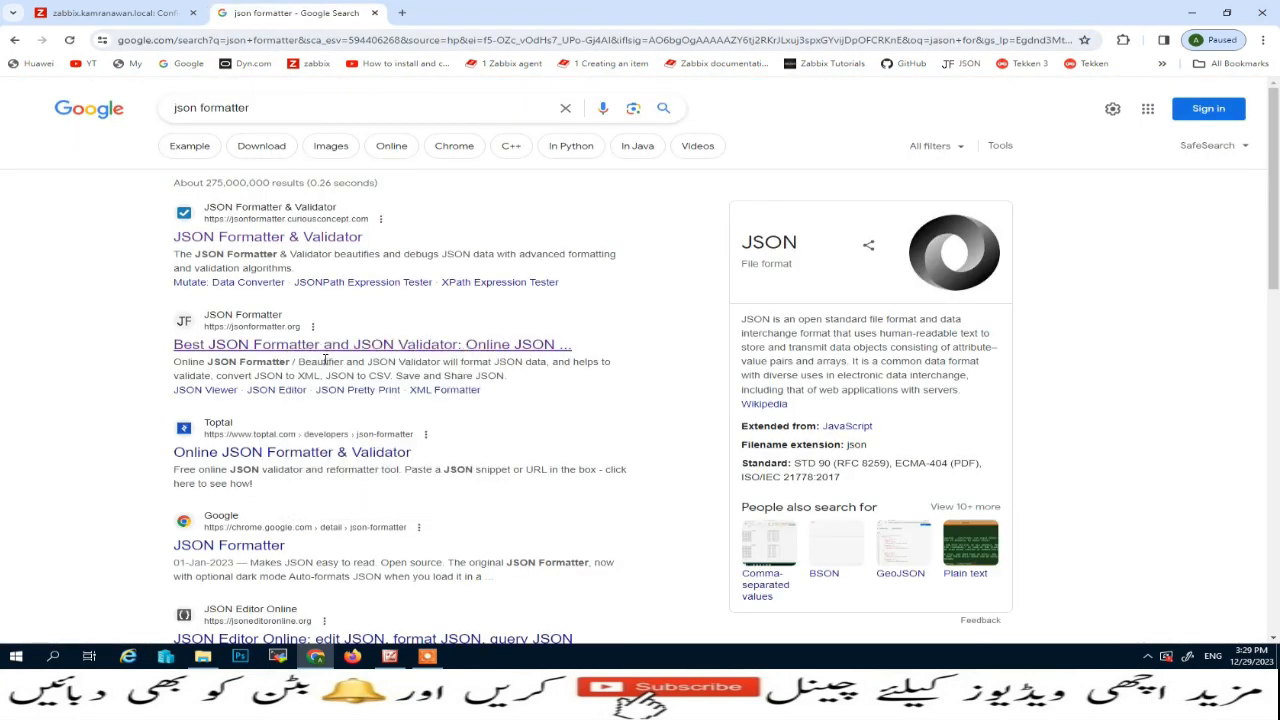
click(440, 12)
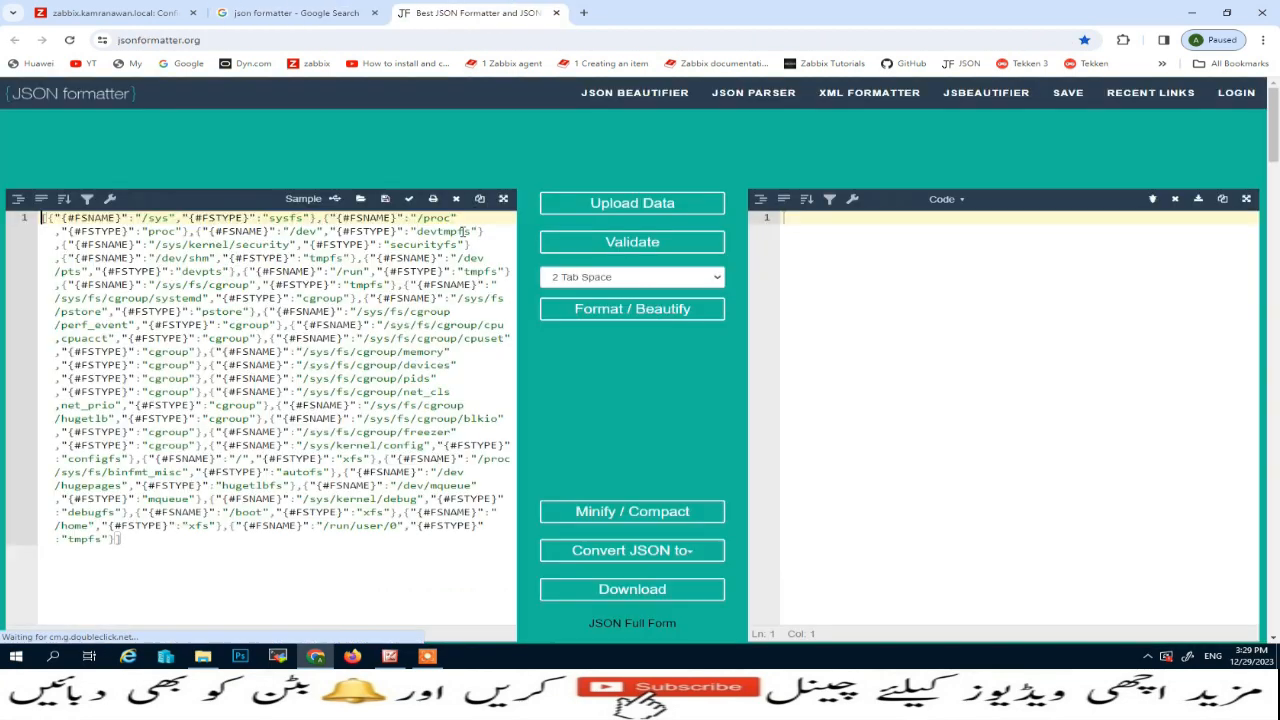
Replace the formatter's existing input with the copied discovery JSON and format it to read the {#FSNAME} and {#FSTYPE} pairs.
click(456, 195)
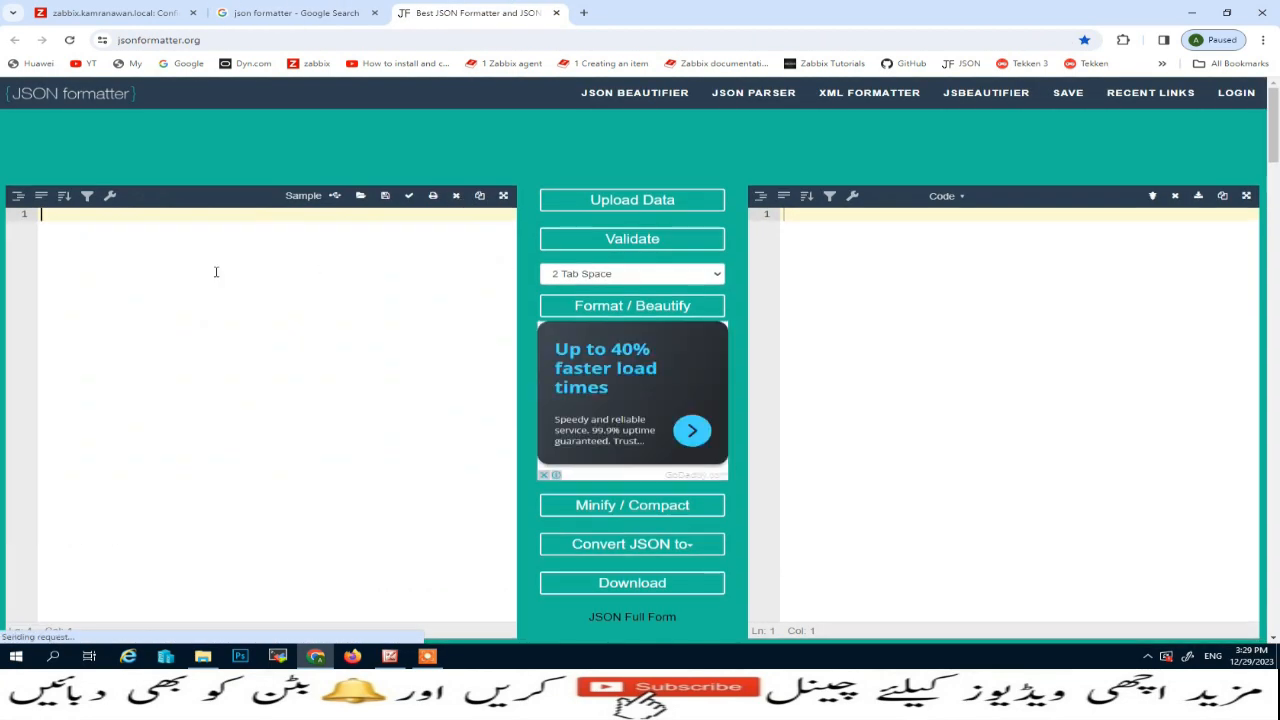
key(ctrl+v)
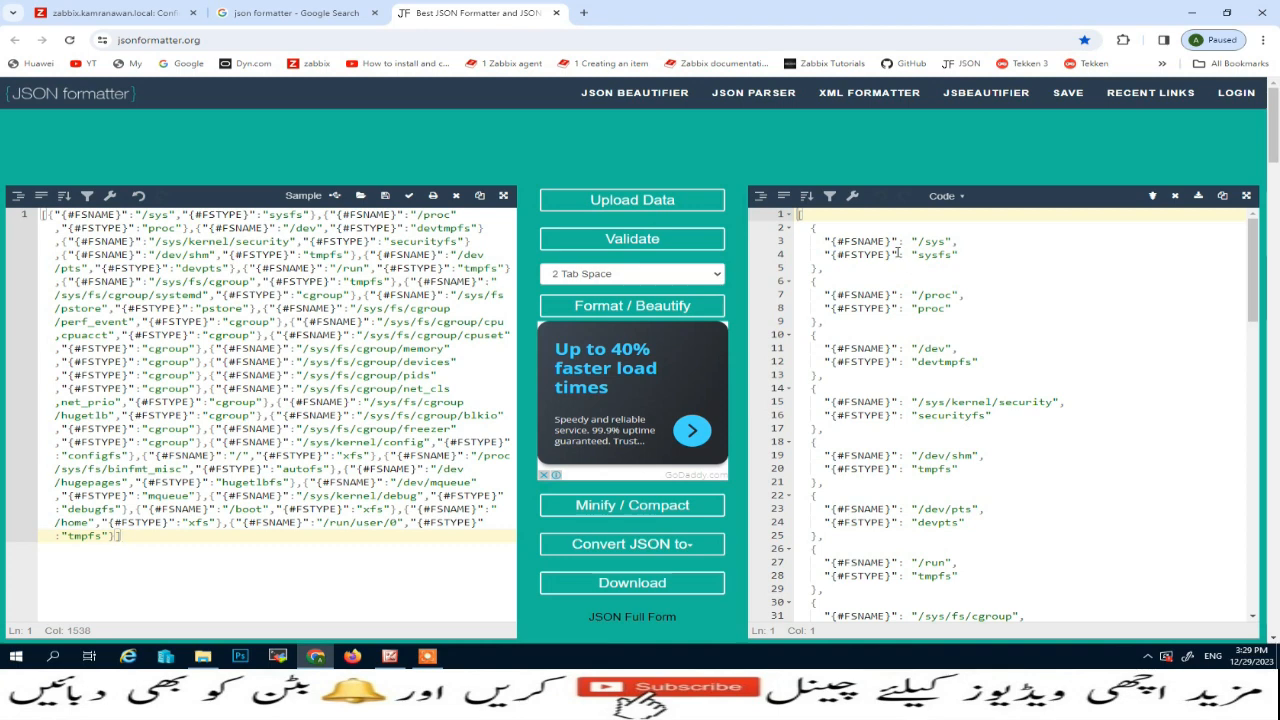
scroll(835, 237, down, 4)
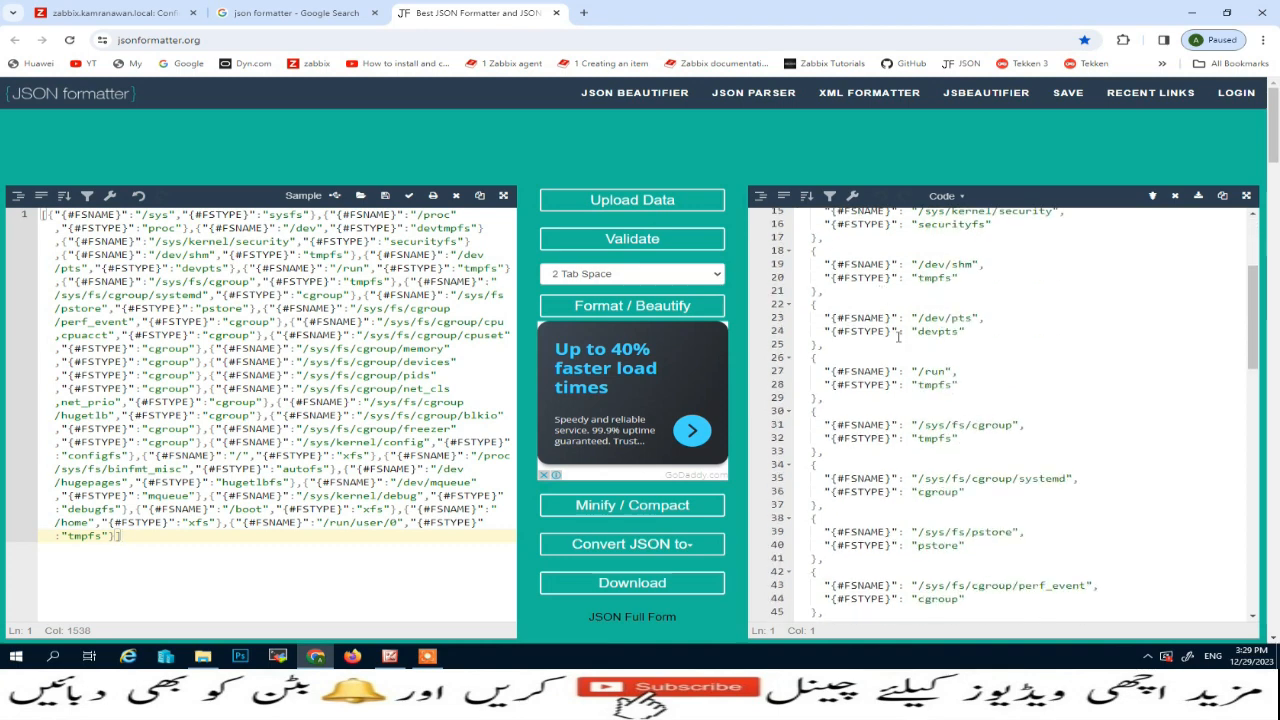
Examine the {#FSNAME} and {#FSTYPE} pairs in the formatted JSON from the first entry down to the root filesystem.
scroll(887, 335, up, 4)
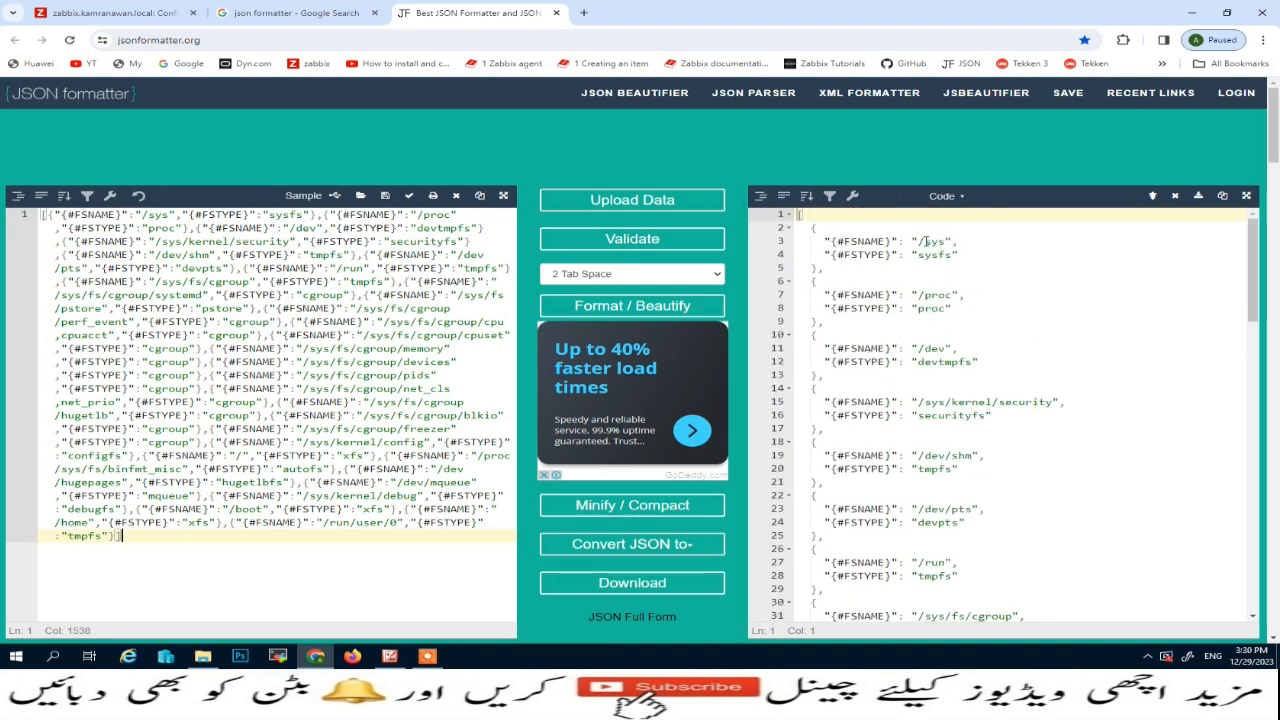
drag(813, 227, 958, 362)
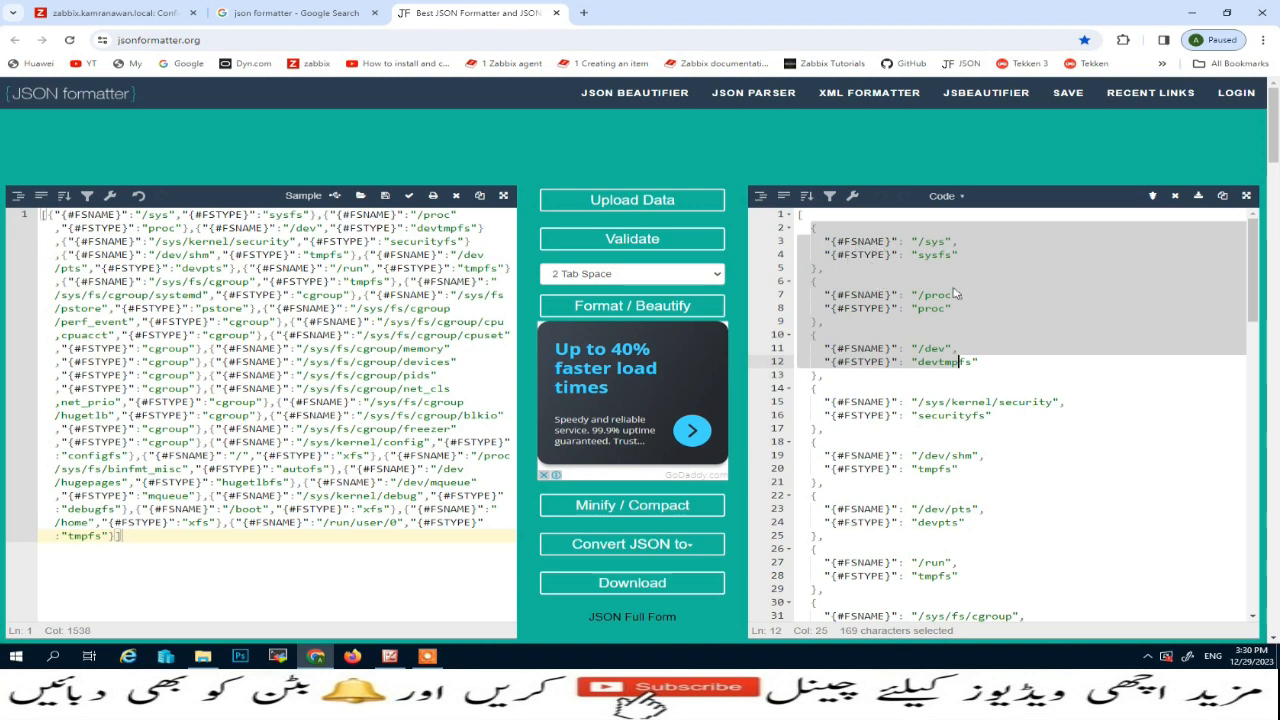
click(1002, 284)
scroll(848, 340, down, 2)
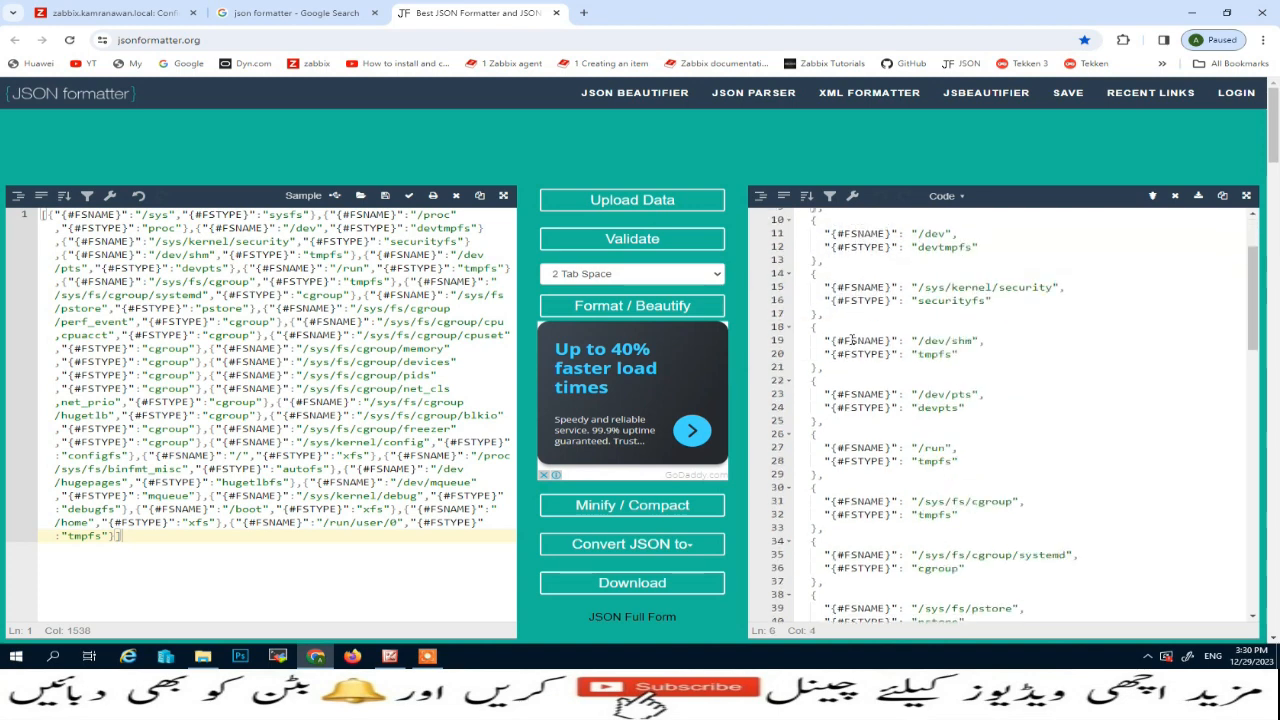
scroll(852, 340, down, 6)
scroll(852, 340, down, 2)
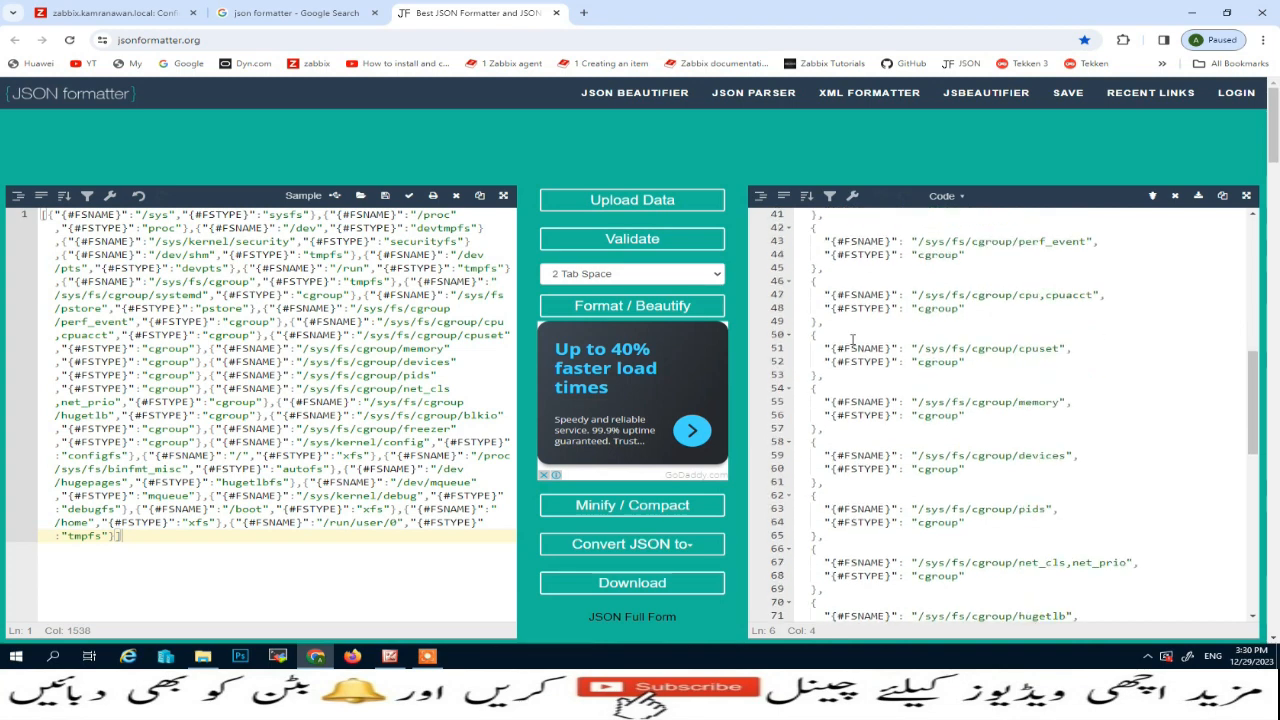
scroll(857, 336, down, 4)
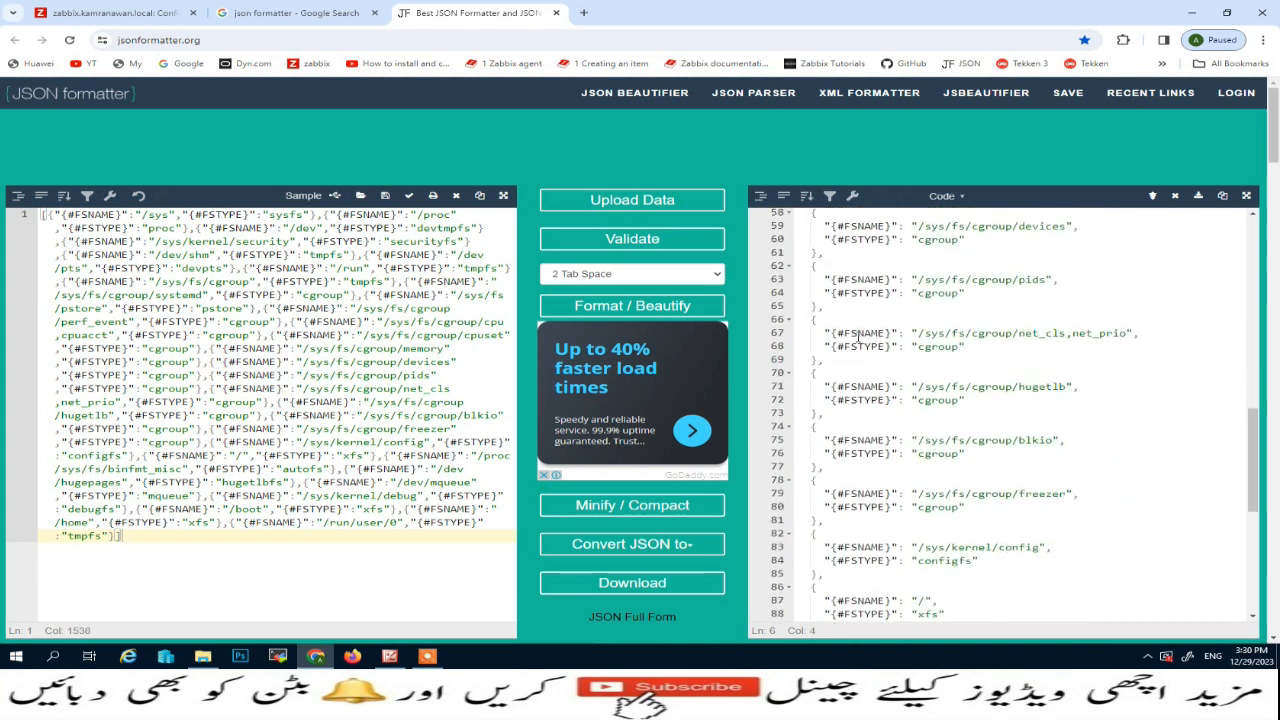
scroll(1075, 340, down, 4)
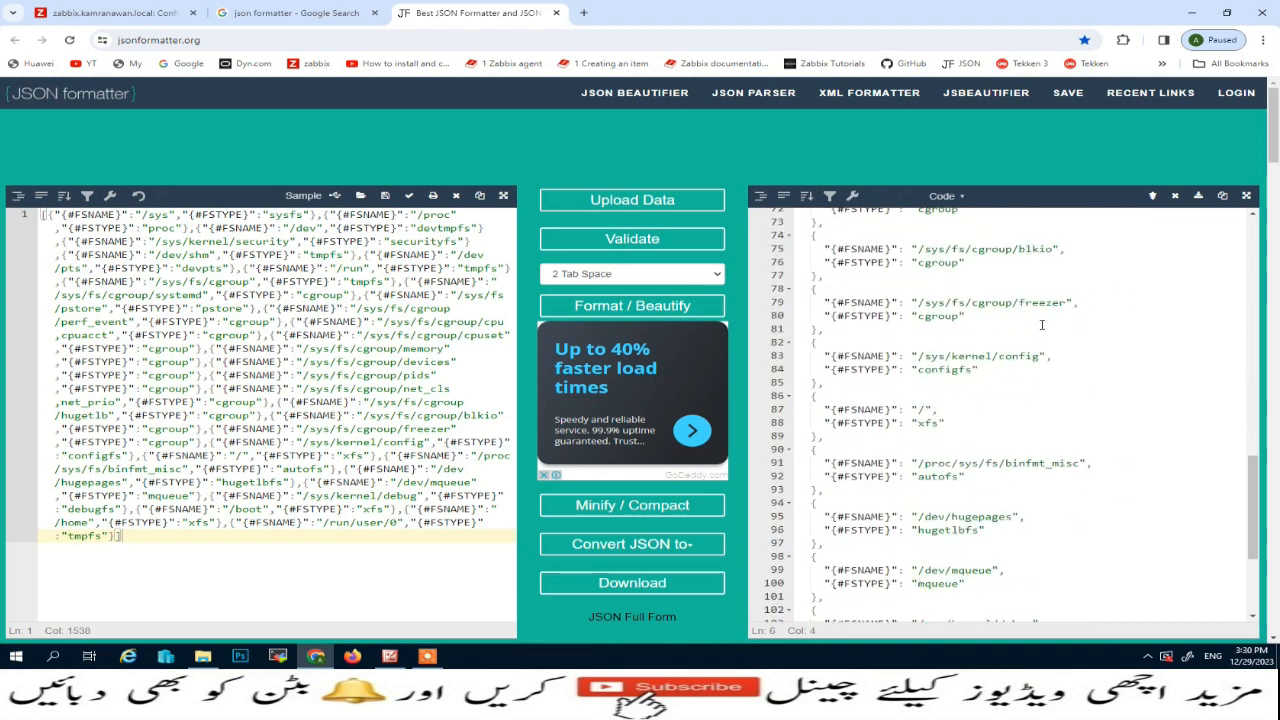
Examine the name and type of the "/" entry and read the remaining filesystem entries in the formatted JSON.
drag(832, 409, 925, 409)
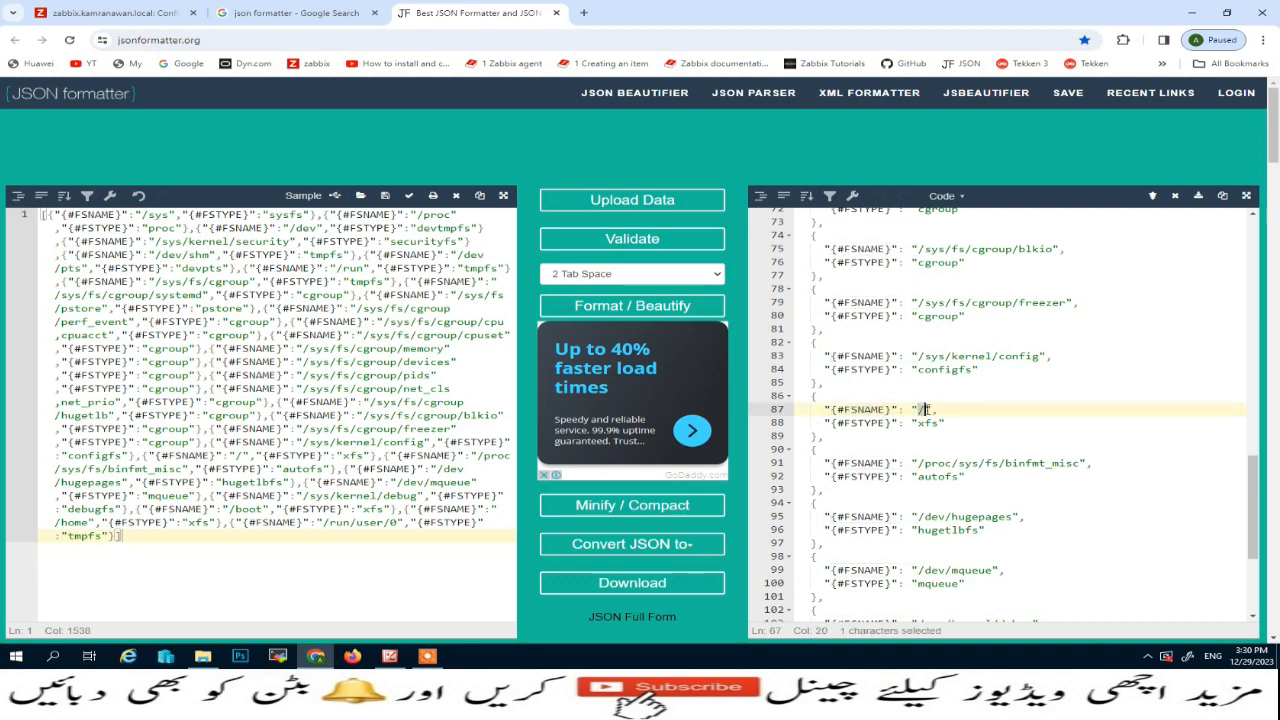
drag(834, 422, 940, 423)
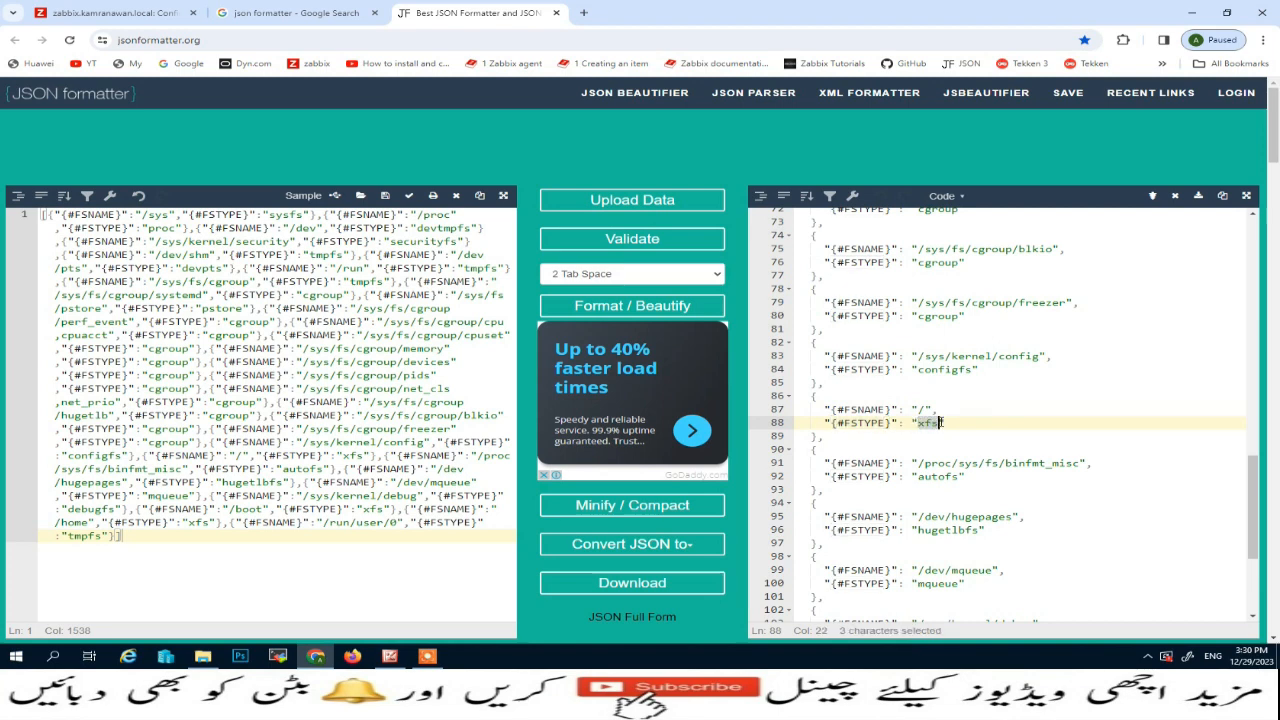
scroll(926, 418, down, 1)
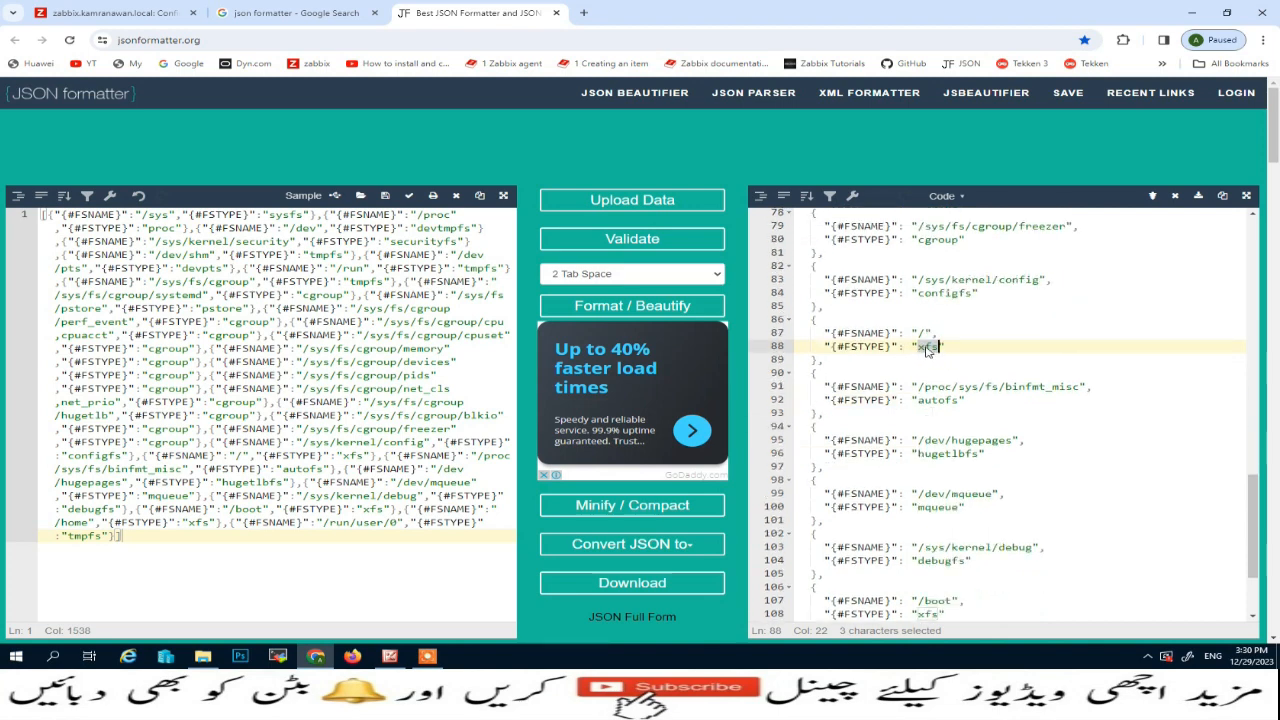
scroll(936, 352, down, 1)
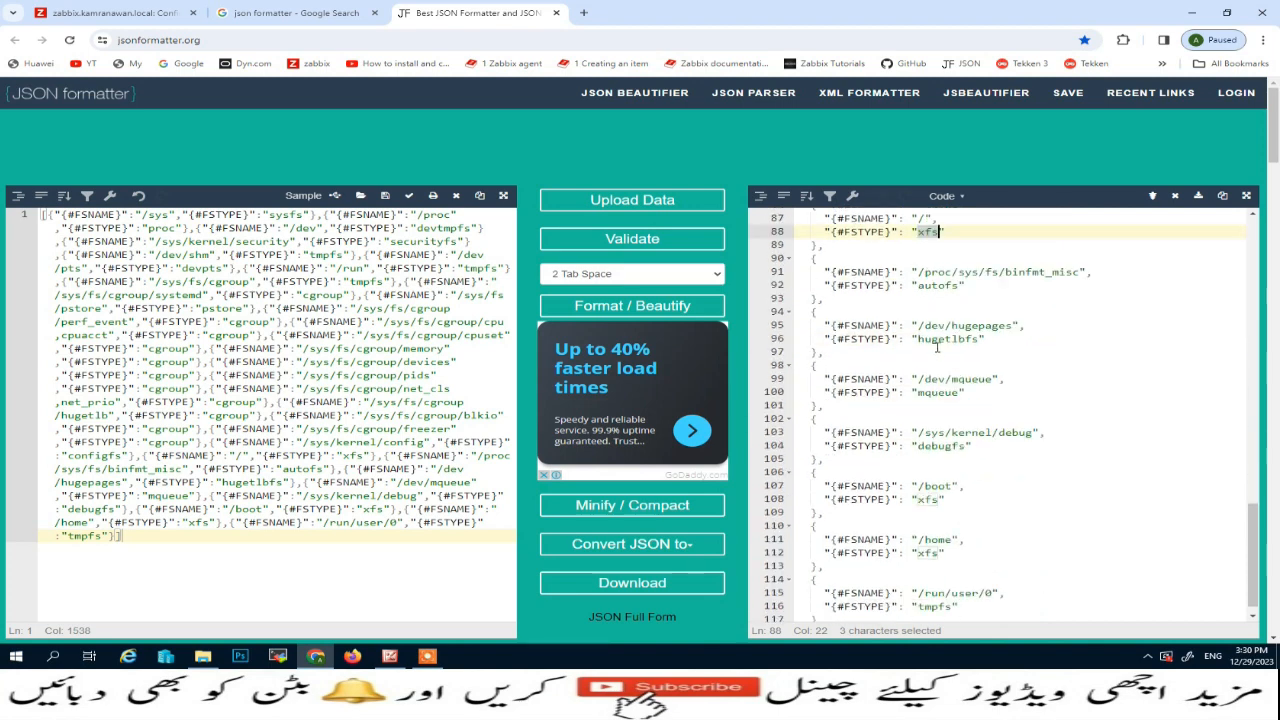
scroll(938, 346, down, 3)
scroll(930, 342, up, 6)
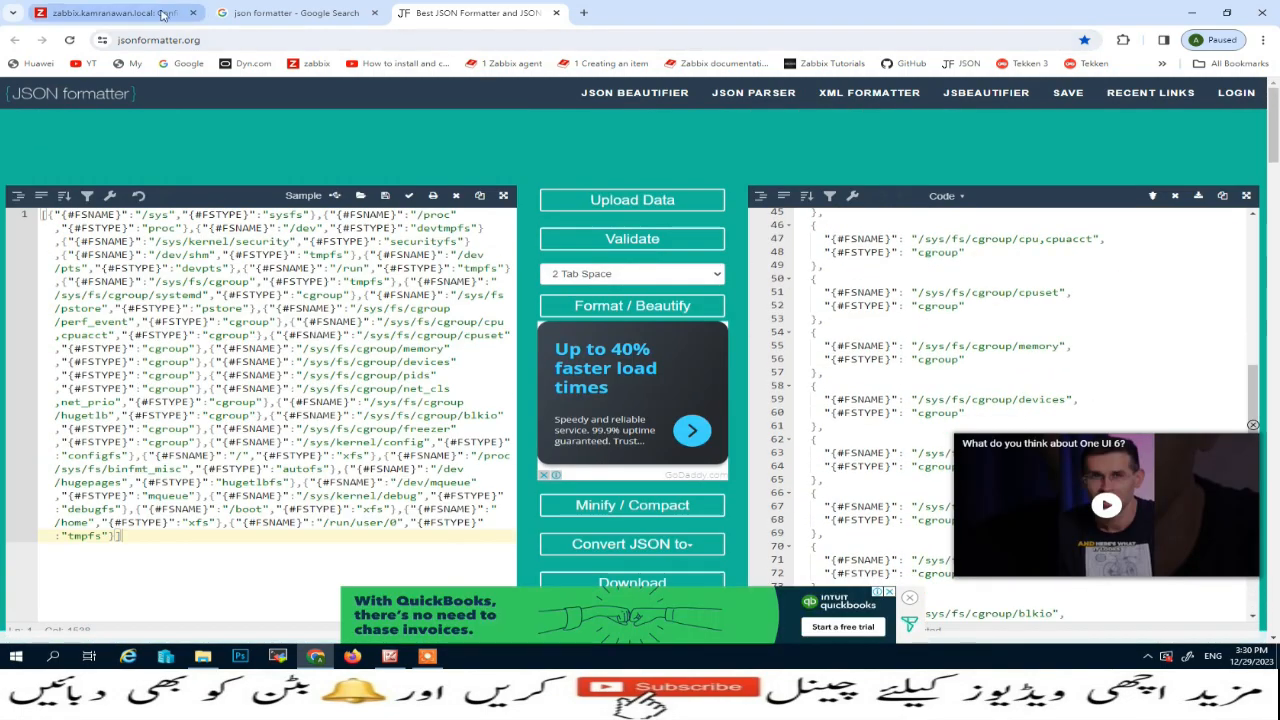
Return to Zabbix, dismiss the discovery rule's test, and show the inherited and host macros of Centos-7B.
click(120, 14)
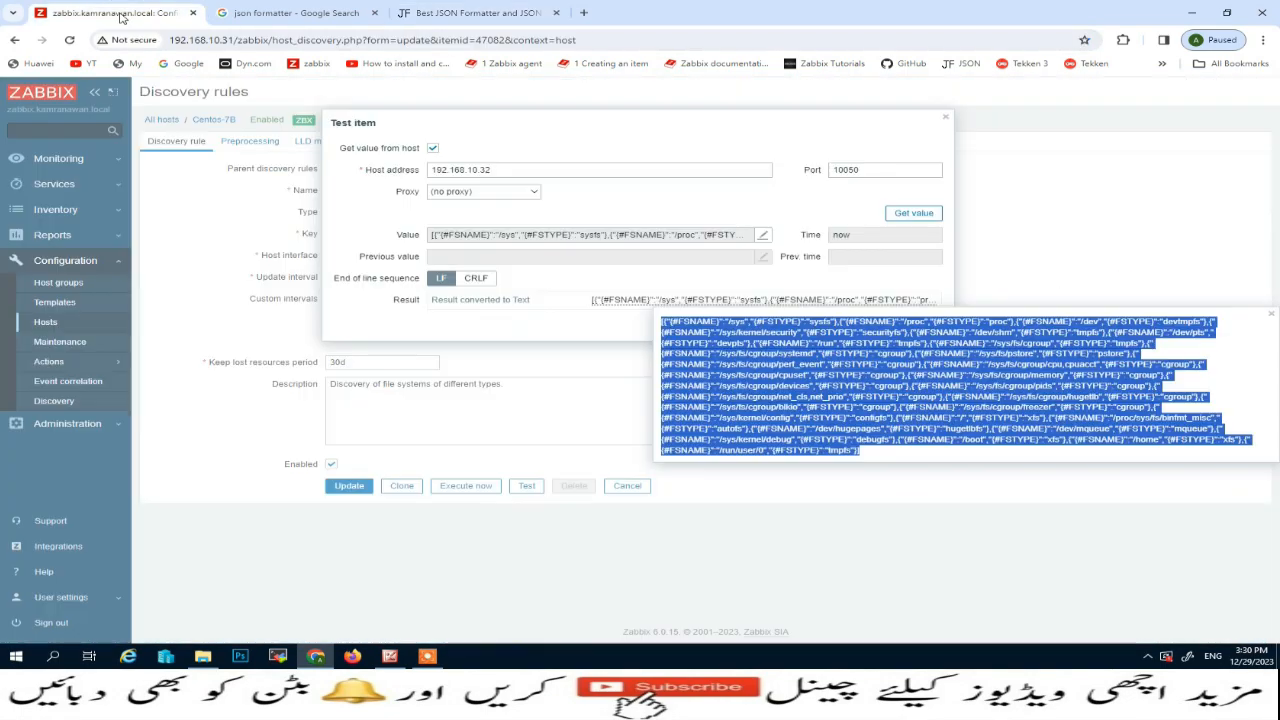
click(945, 118)
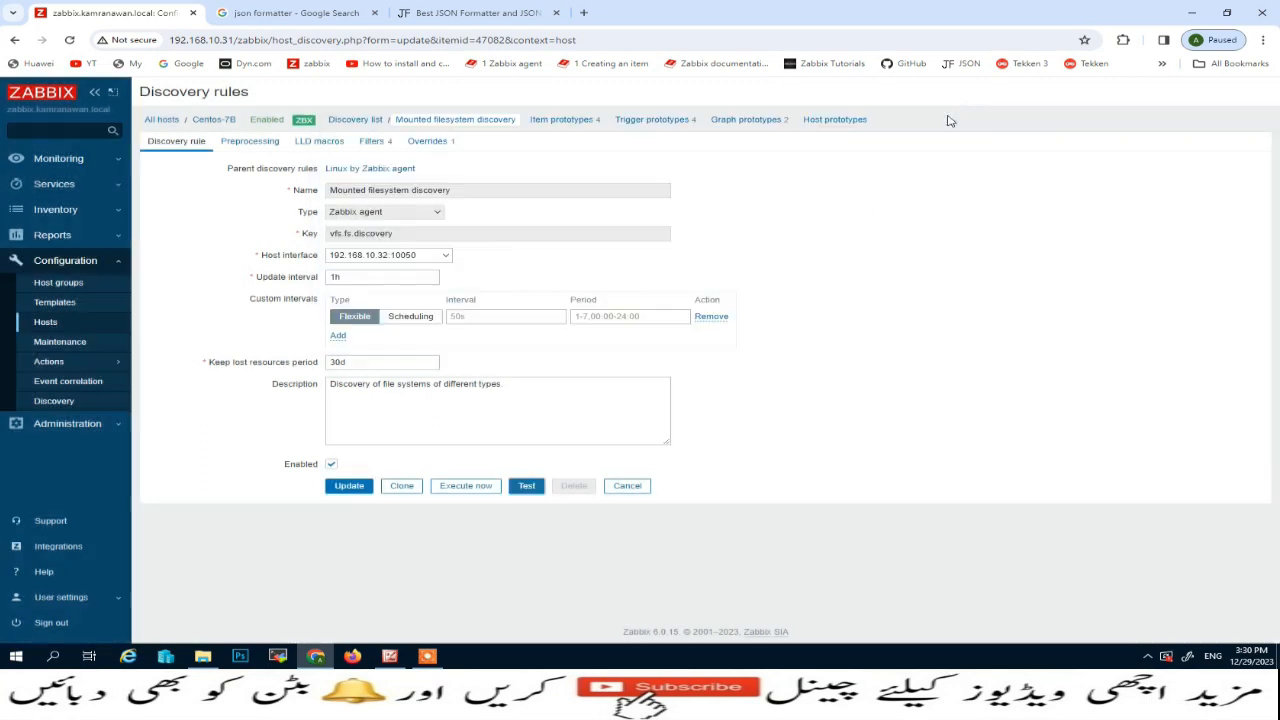
click(205, 123)
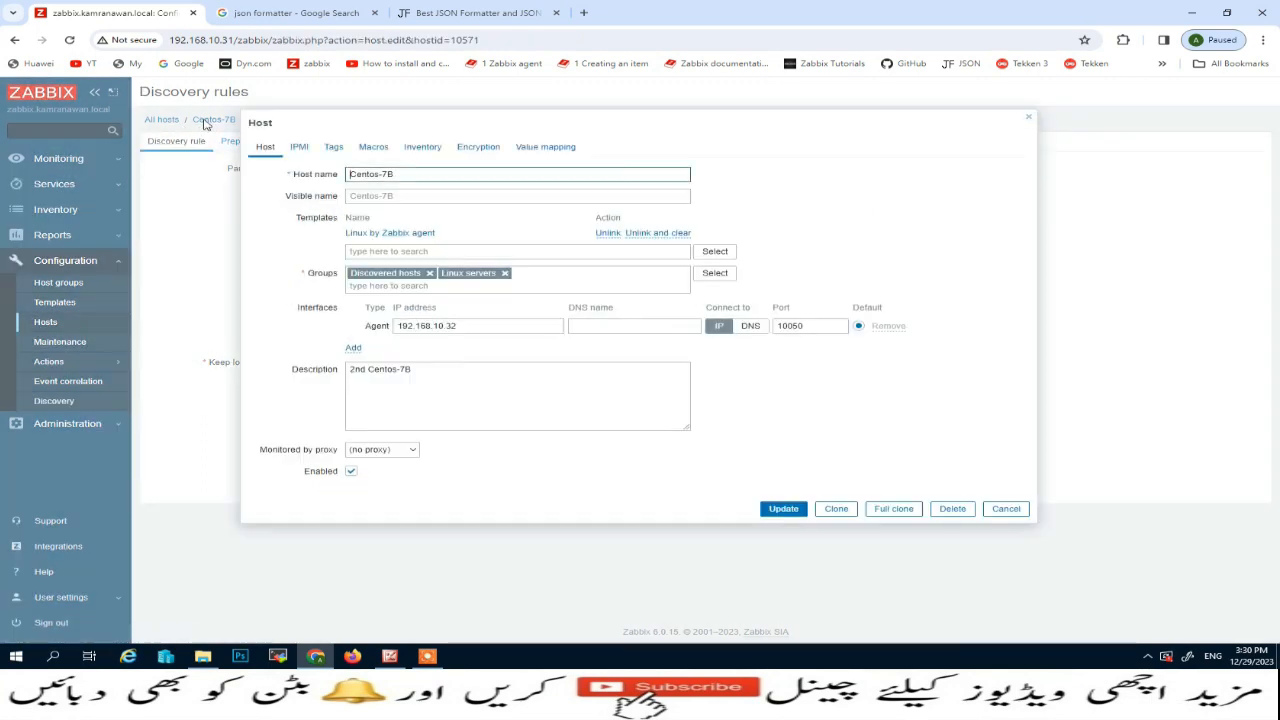
click(368, 150)
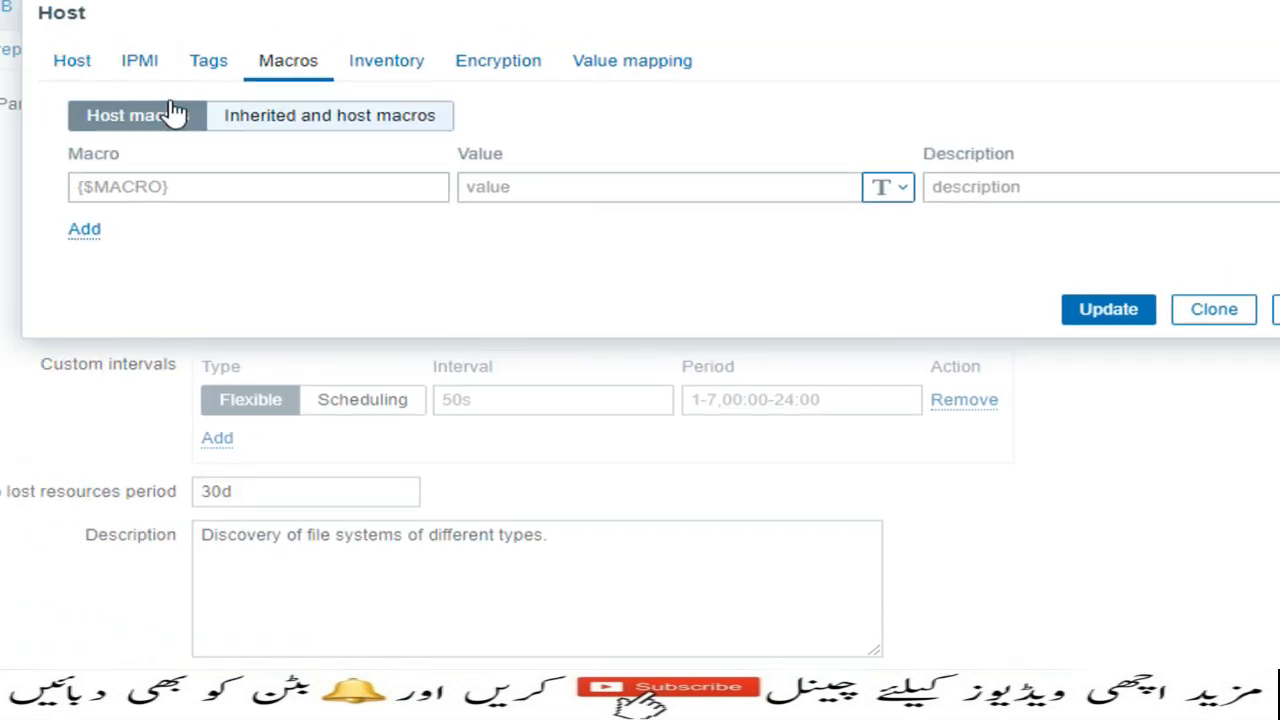
click(364, 180)
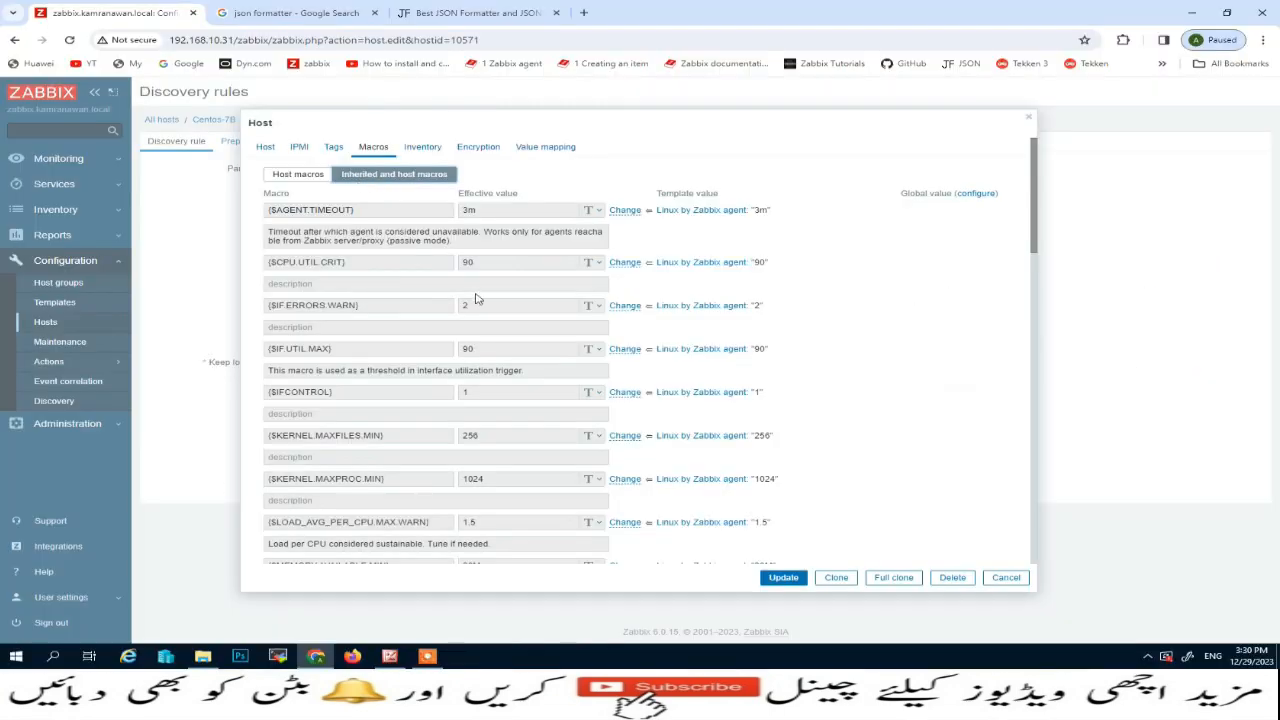
Find the {$VFS.FS.FSTYPE.MATCHES} macro and examine its filesystem type expression, checking for xfs.
scroll(549, 349, down, 3)
scroll(426, 290, down, 5)
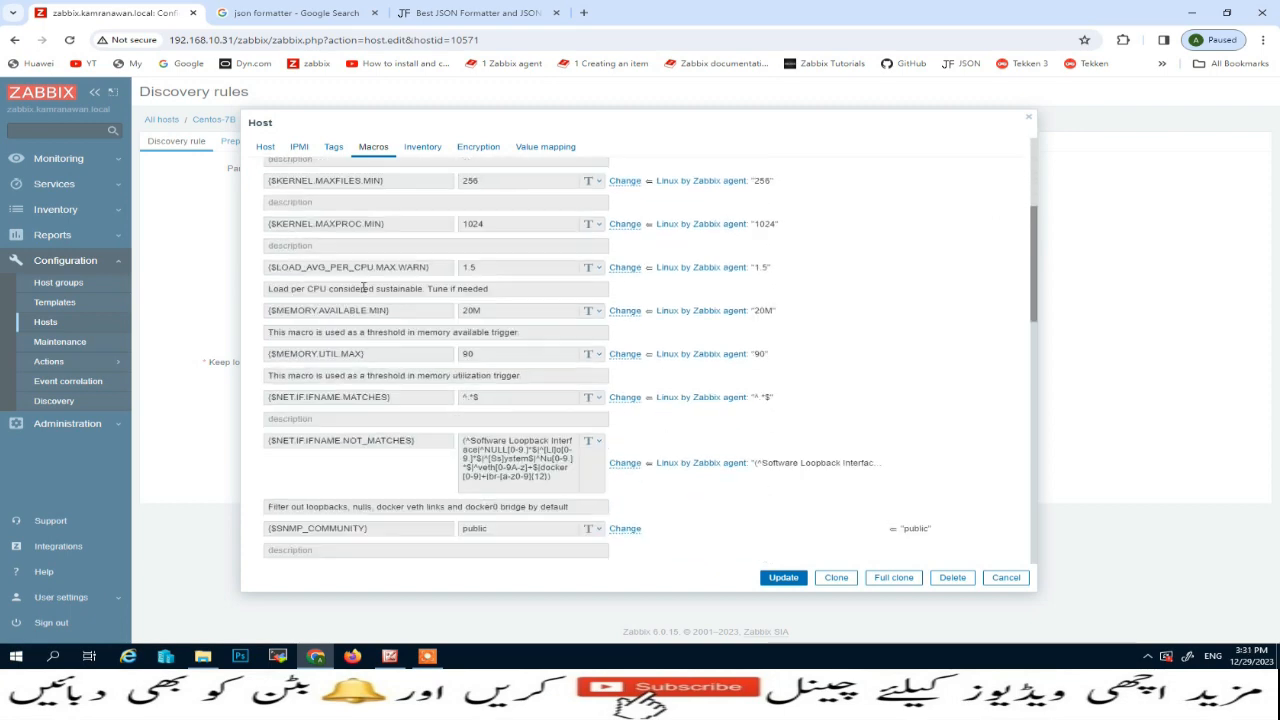
scroll(363, 286, down, 4)
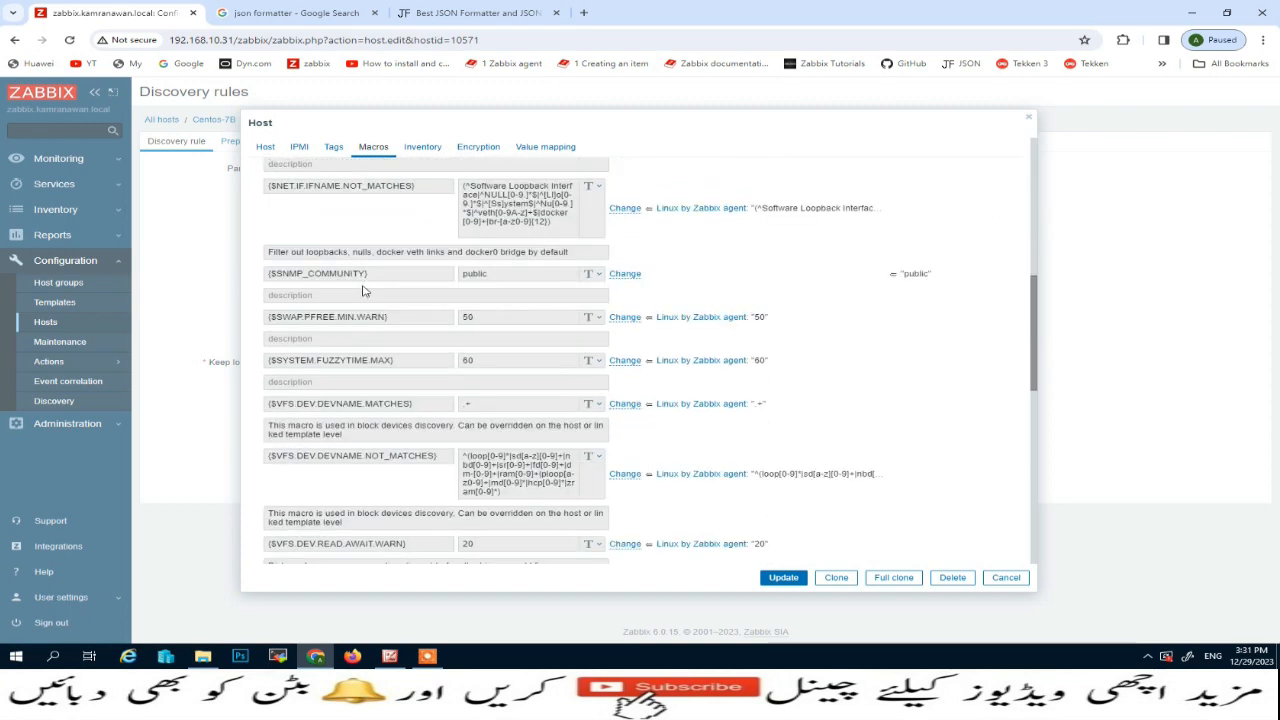
scroll(363, 290, down, 7)
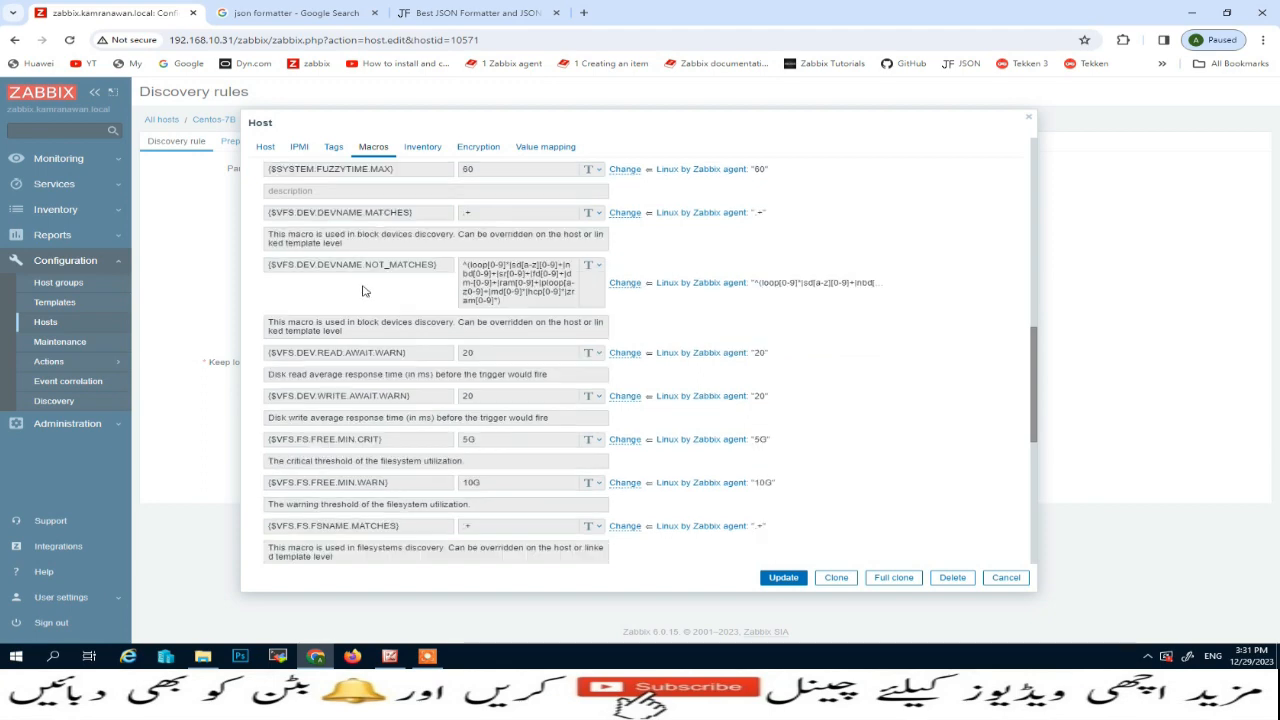
scroll(363, 290, down, 1)
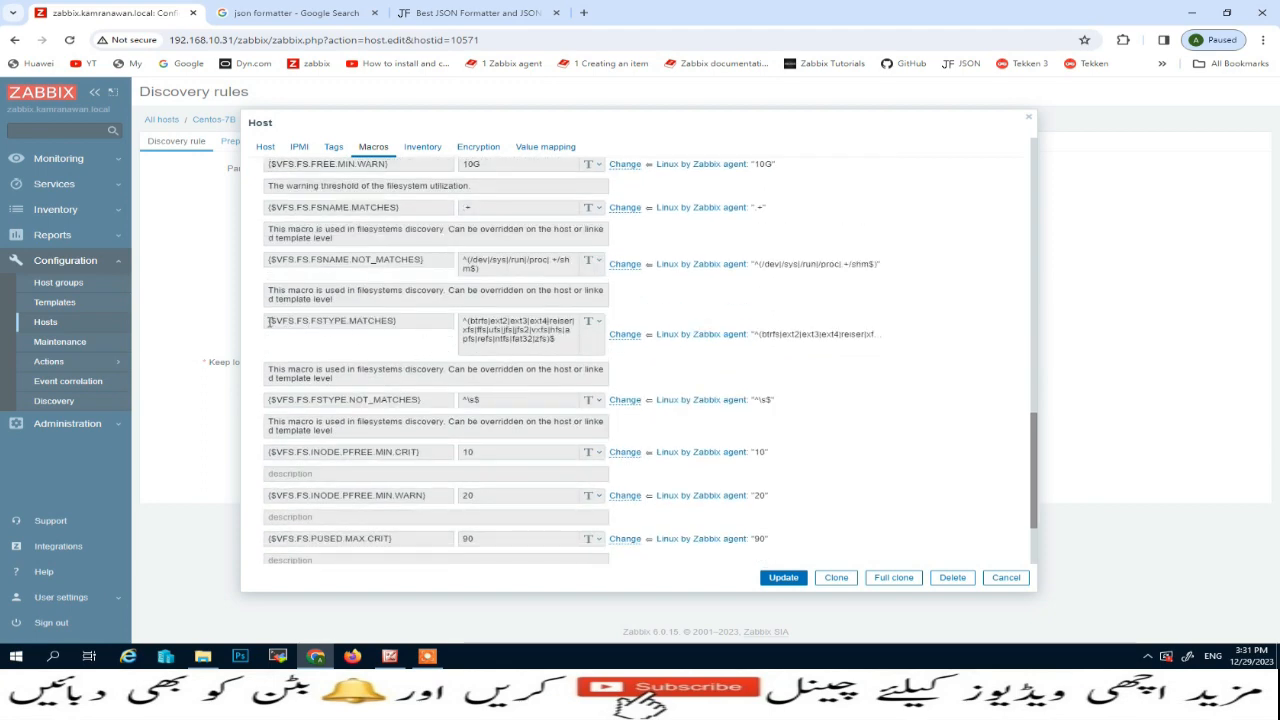
drag(269, 321, 409, 321)
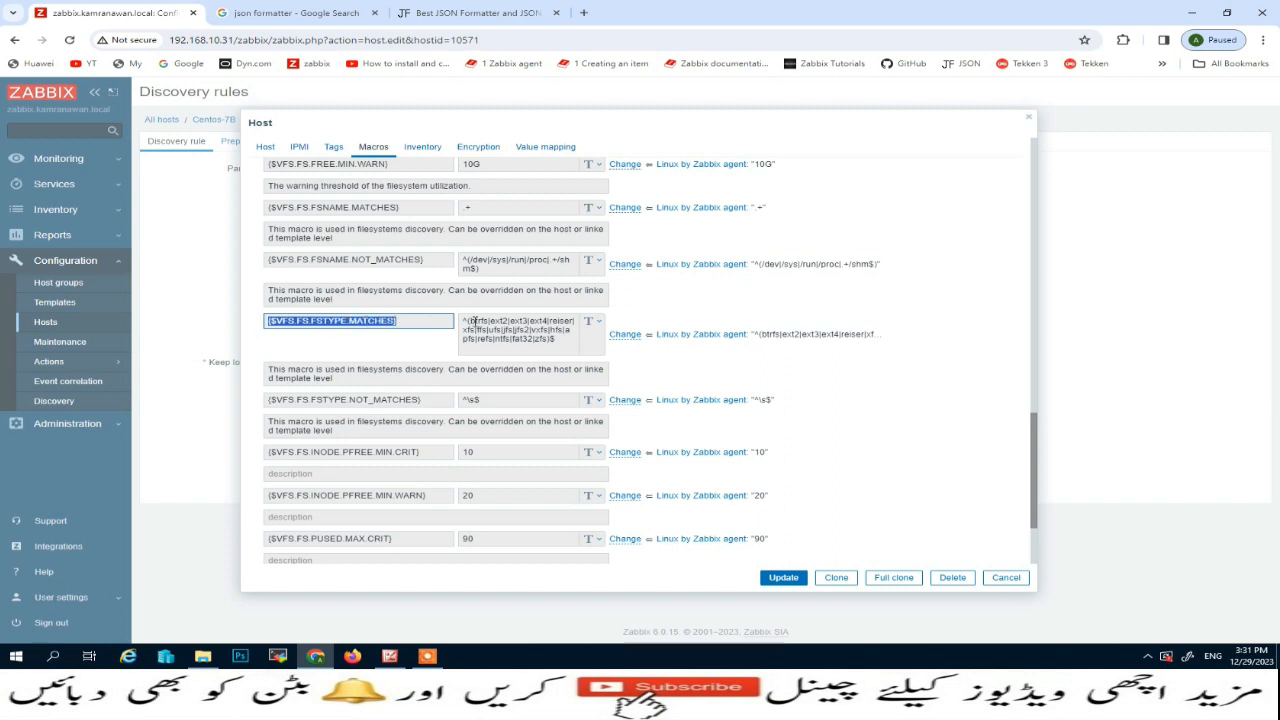
drag(465, 320, 482, 320)
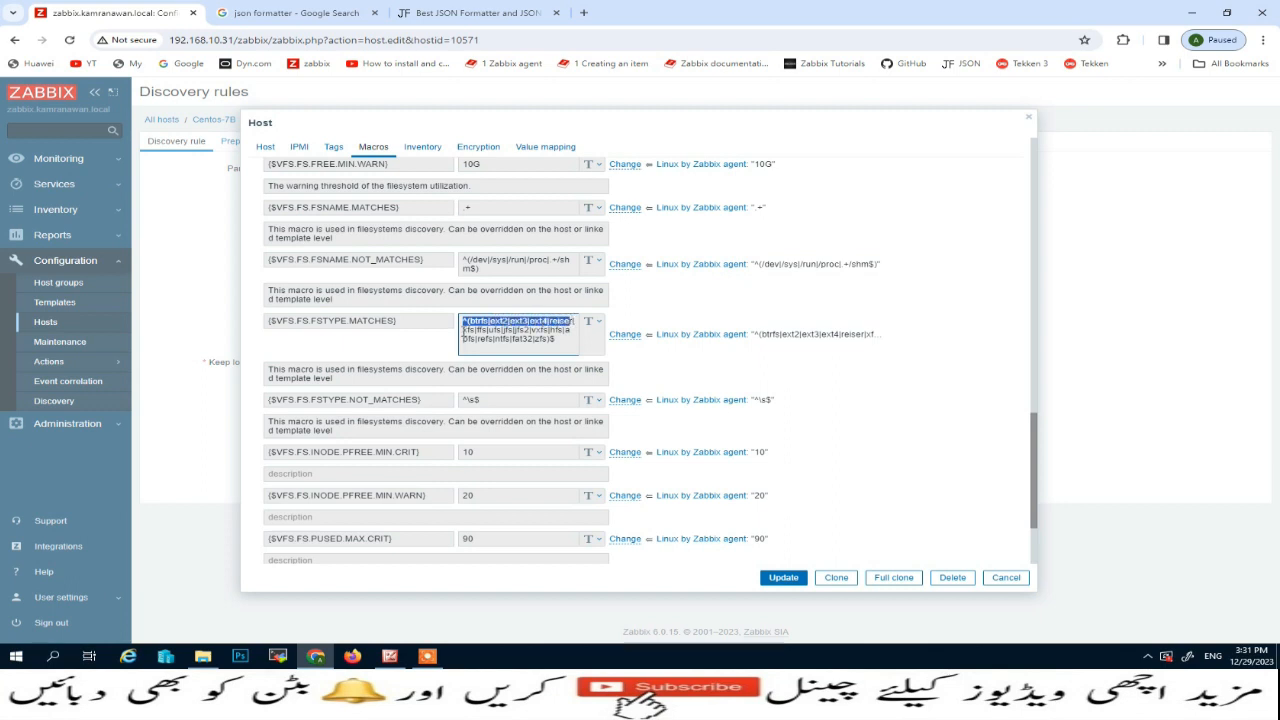
drag(463, 331, 470, 330)
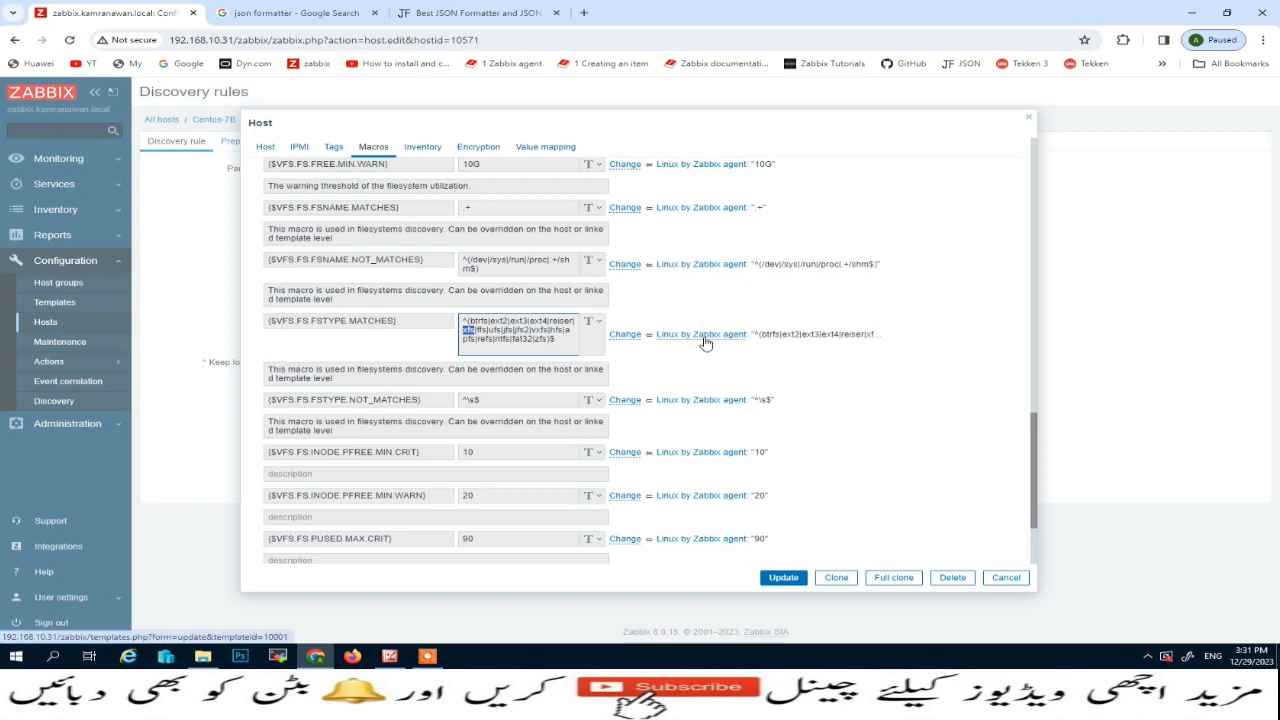
Look over the rest of the inherited macros of Centos-7B and leave the host settings without saving.
scroll(585, 393, up, 8)
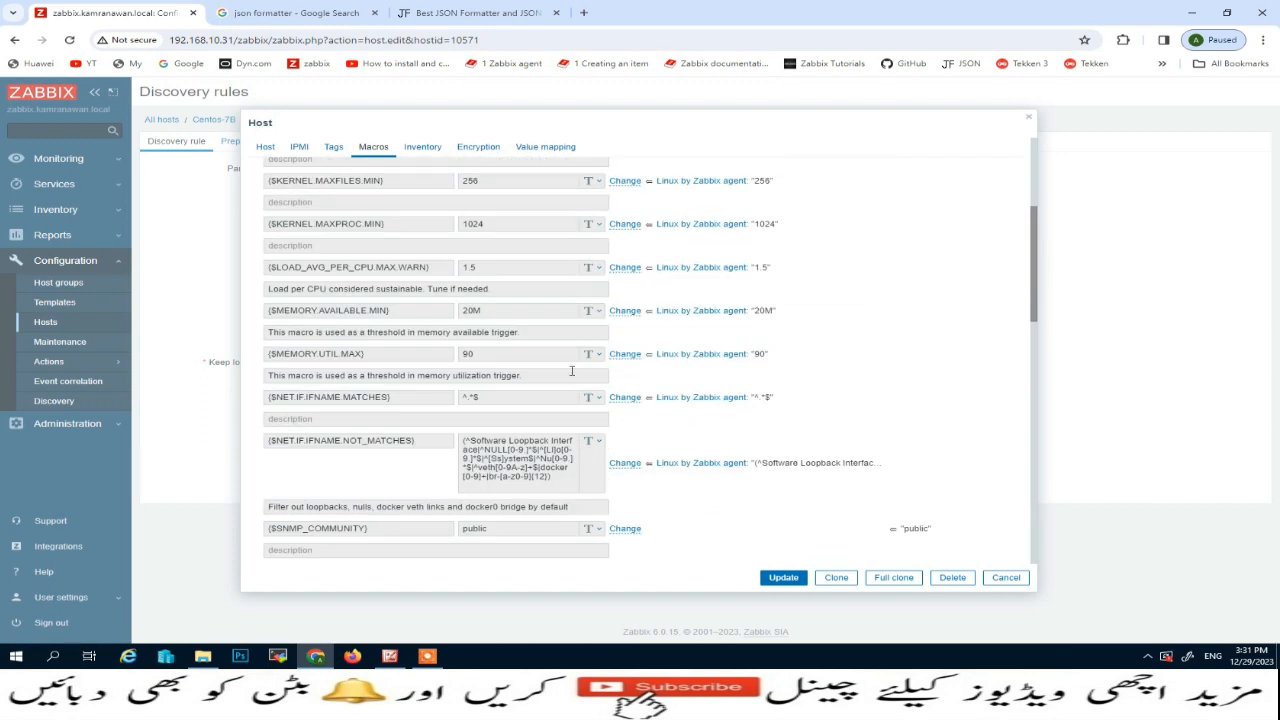
scroll(430, 280, up, 5)
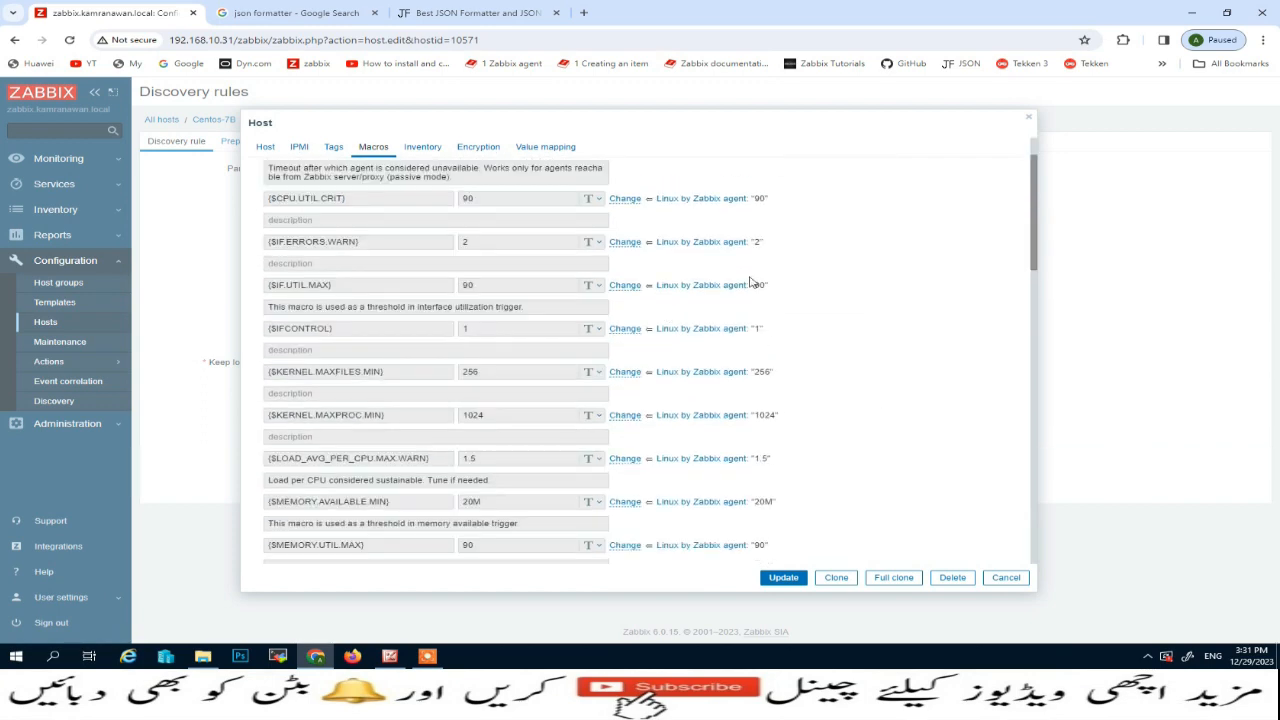
scroll(505, 305, down, 15)
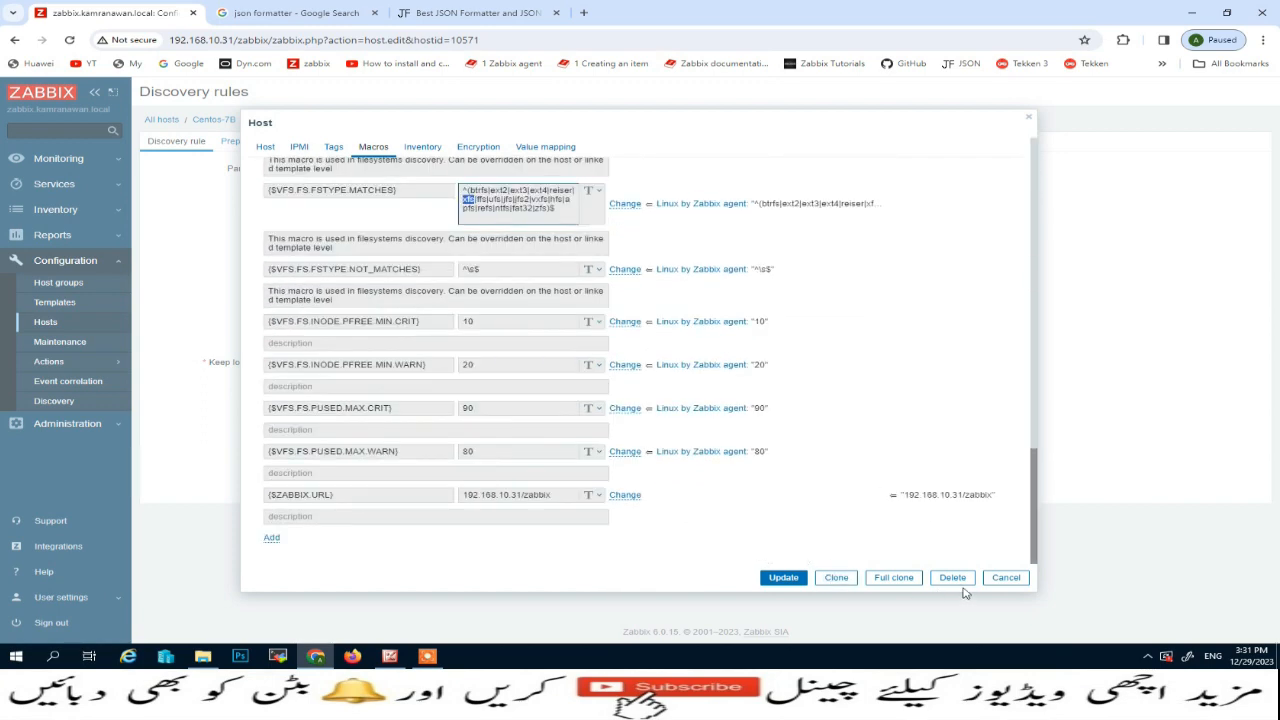
click(1006, 578)
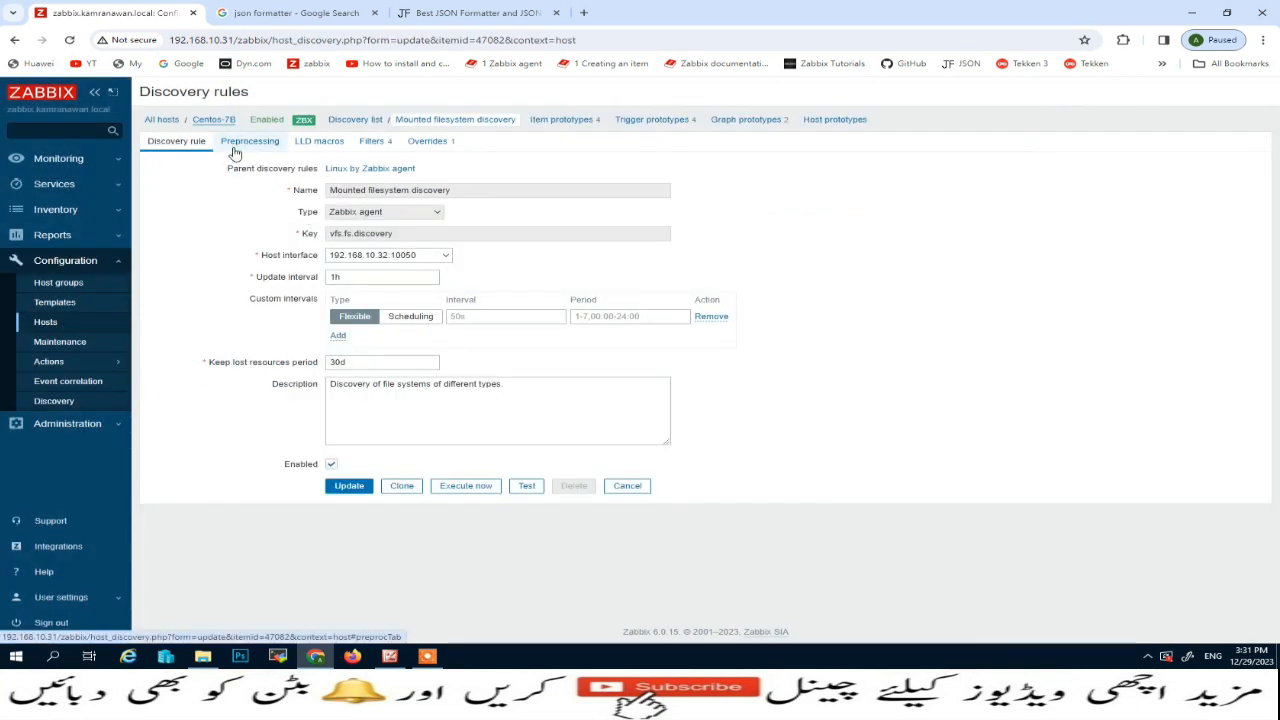
Examine the filters of Mounted filesystem discovery and the regular expression macros they apply to {#FSNAME} and {#FSTYPE}.
click(369, 144)
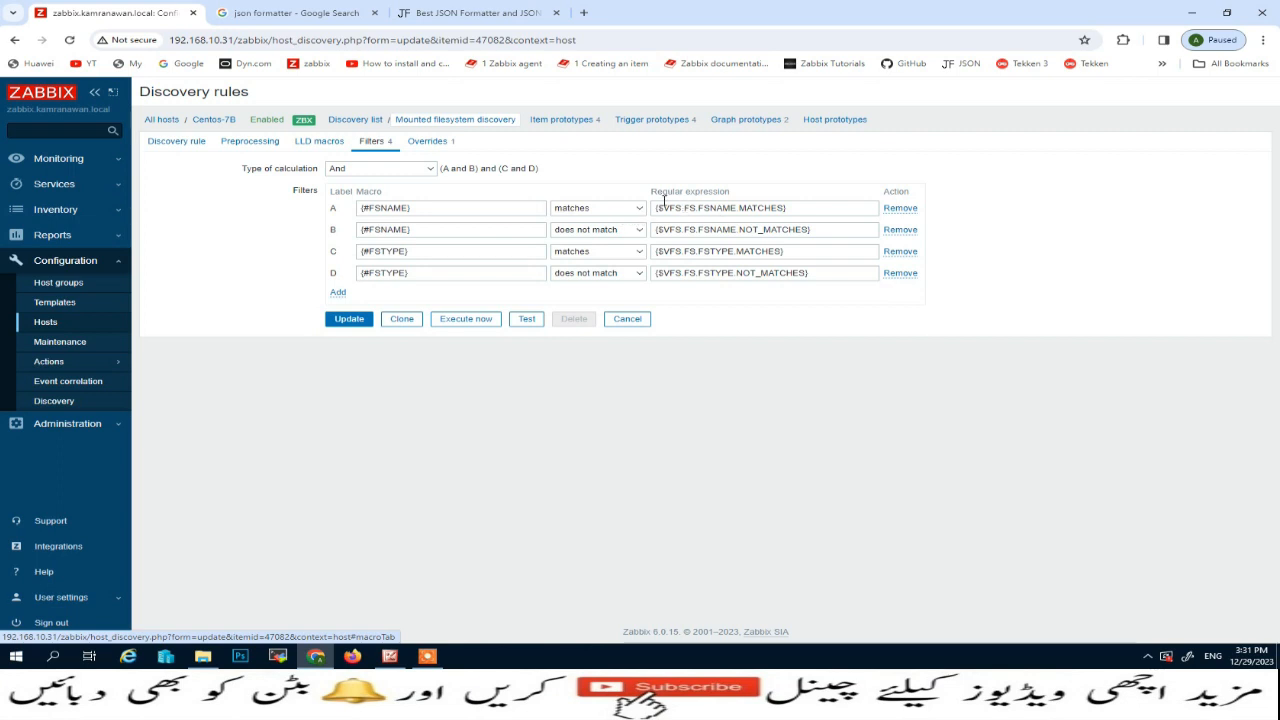
drag(657, 208, 778, 207)
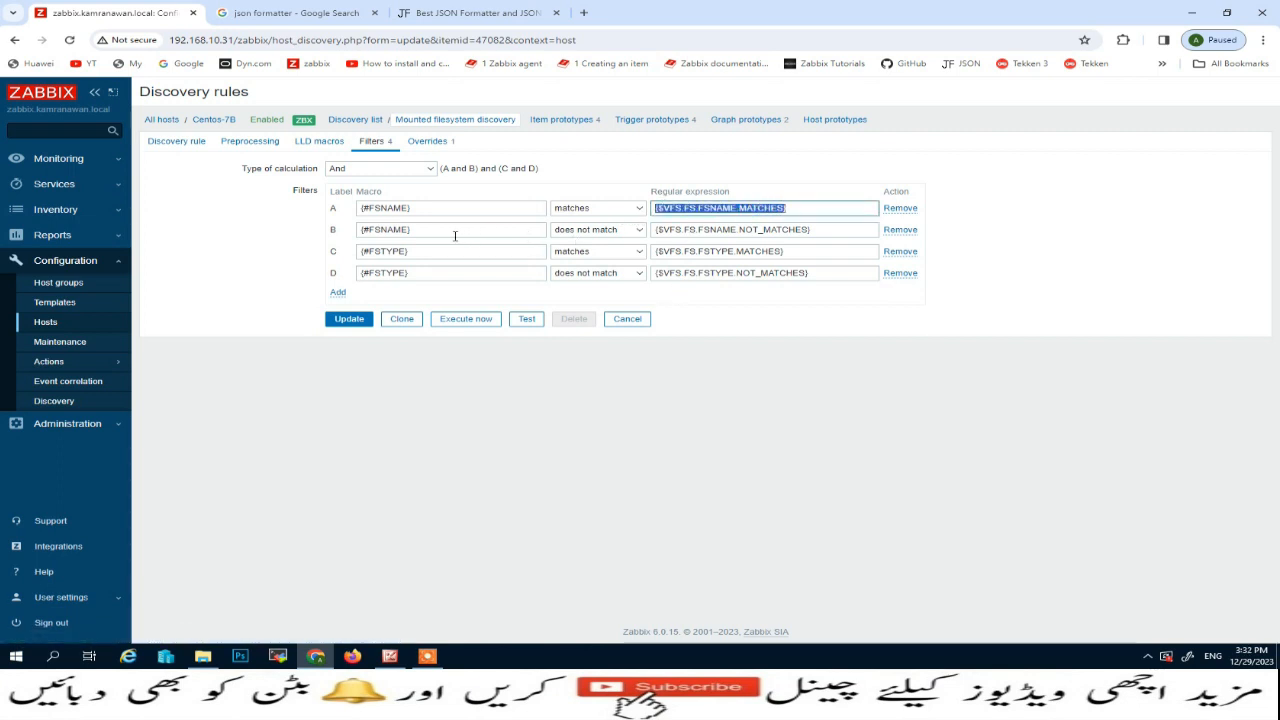
click(358, 232)
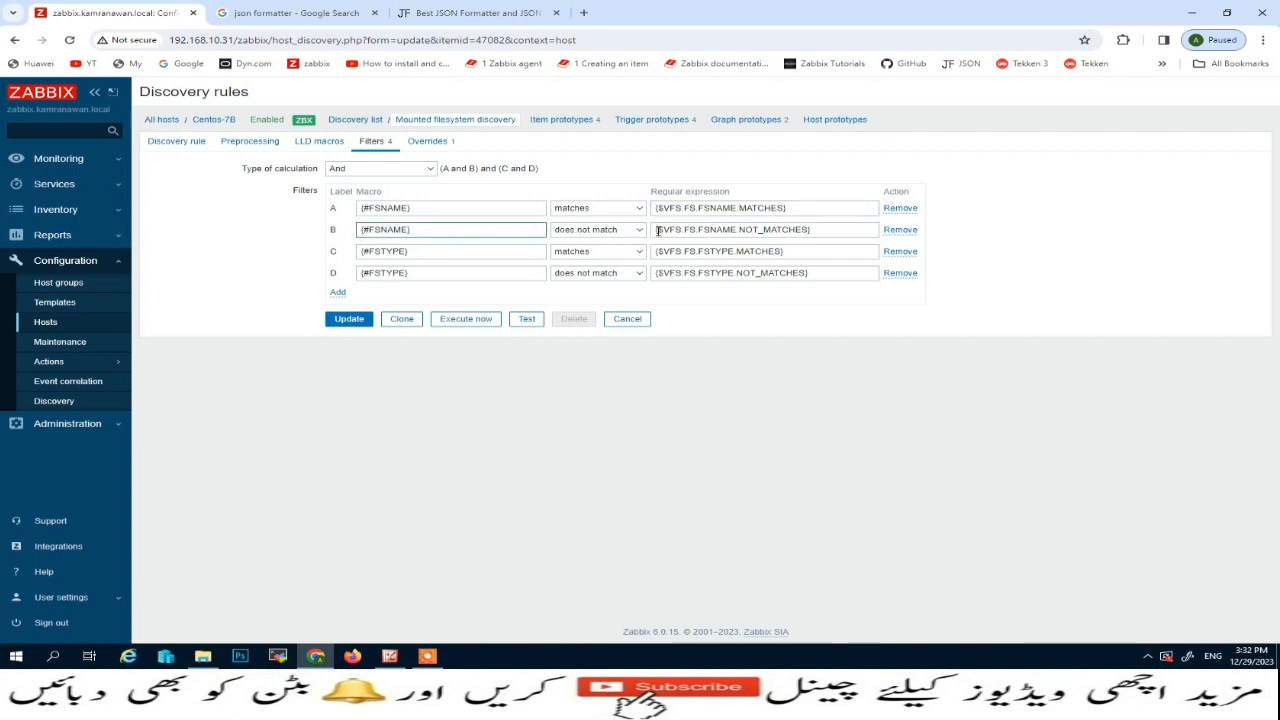
drag(657, 230, 840, 230)
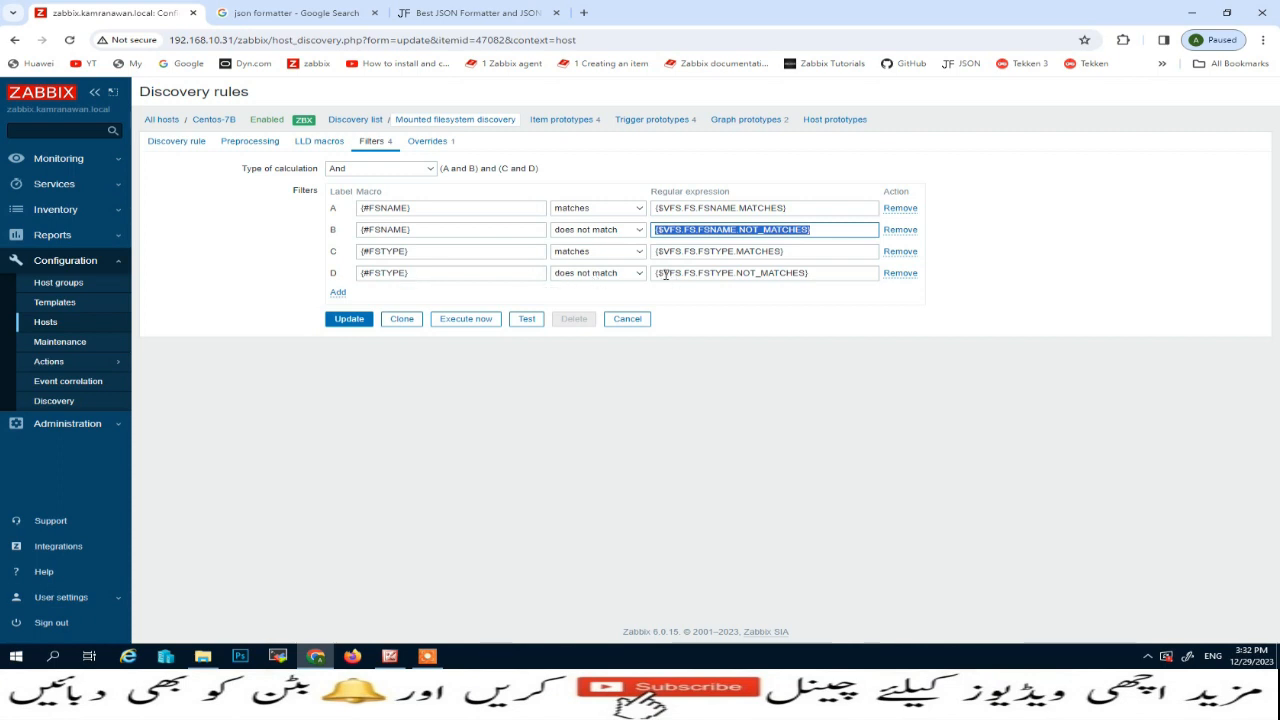
drag(665, 275, 816, 270)
click(808, 322)
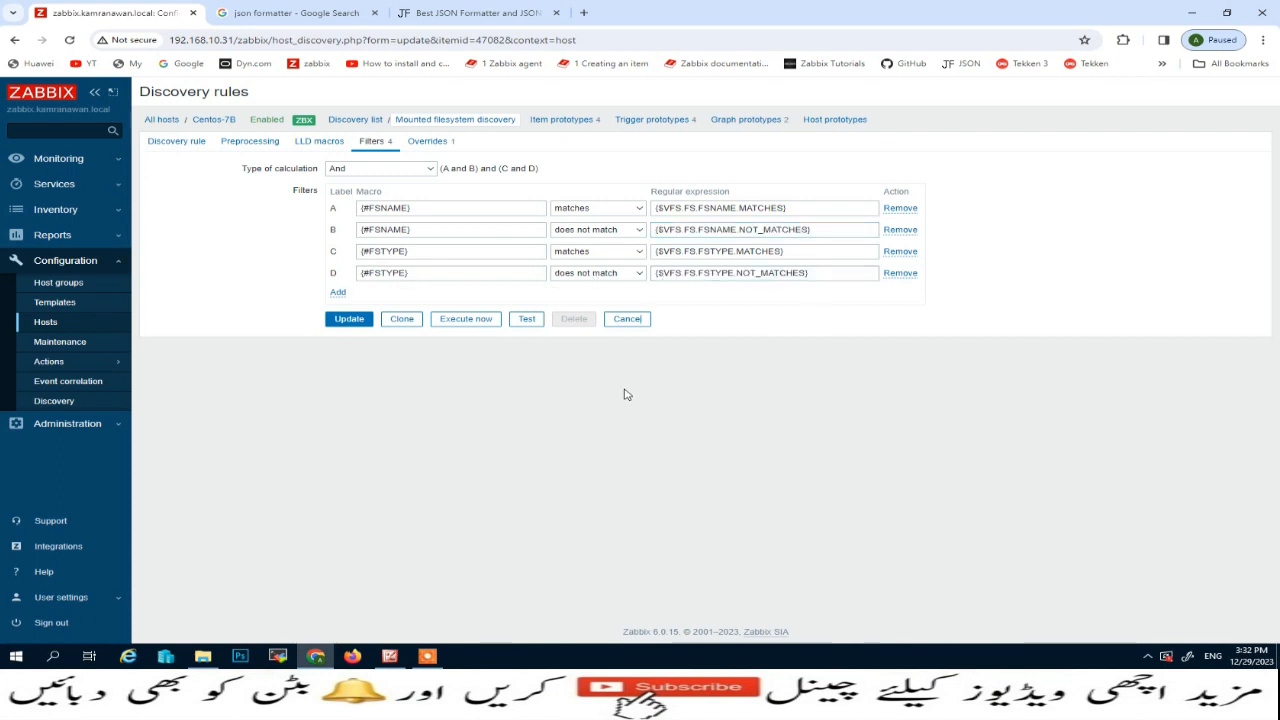
Test the discovery rule again with the value from the host and expand its complete JSON result.
click(525, 322)
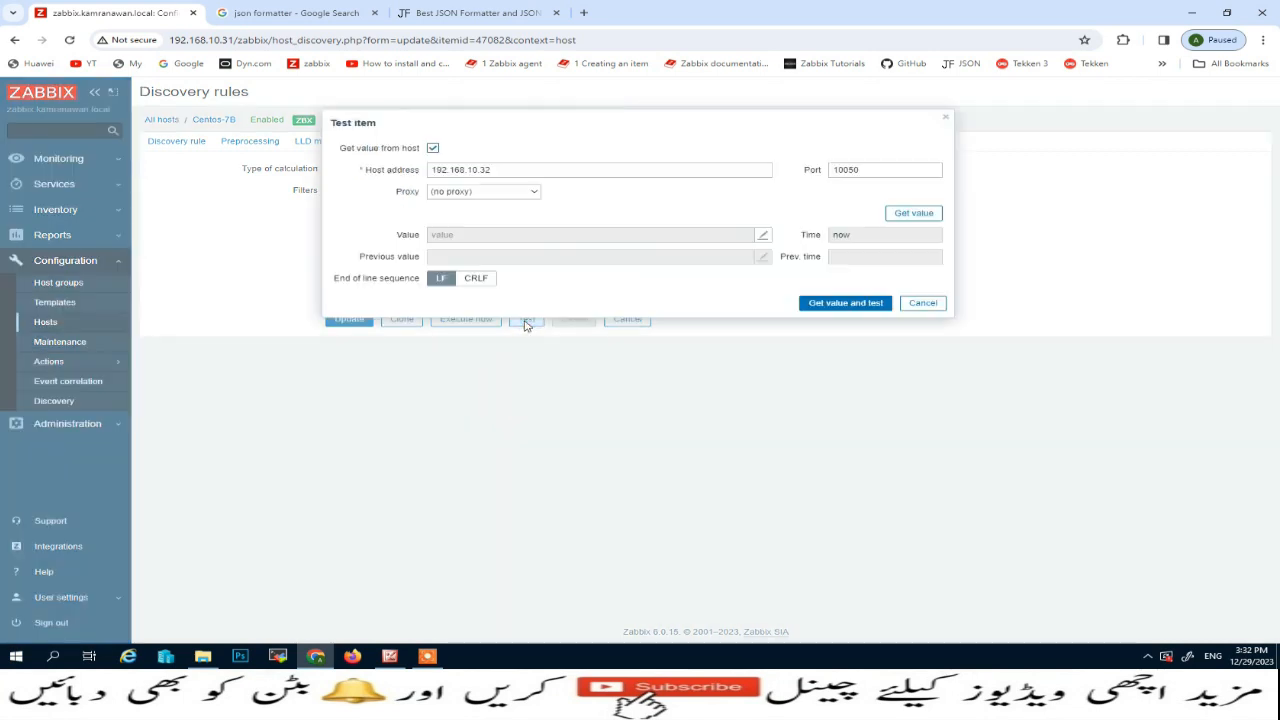
click(838, 302)
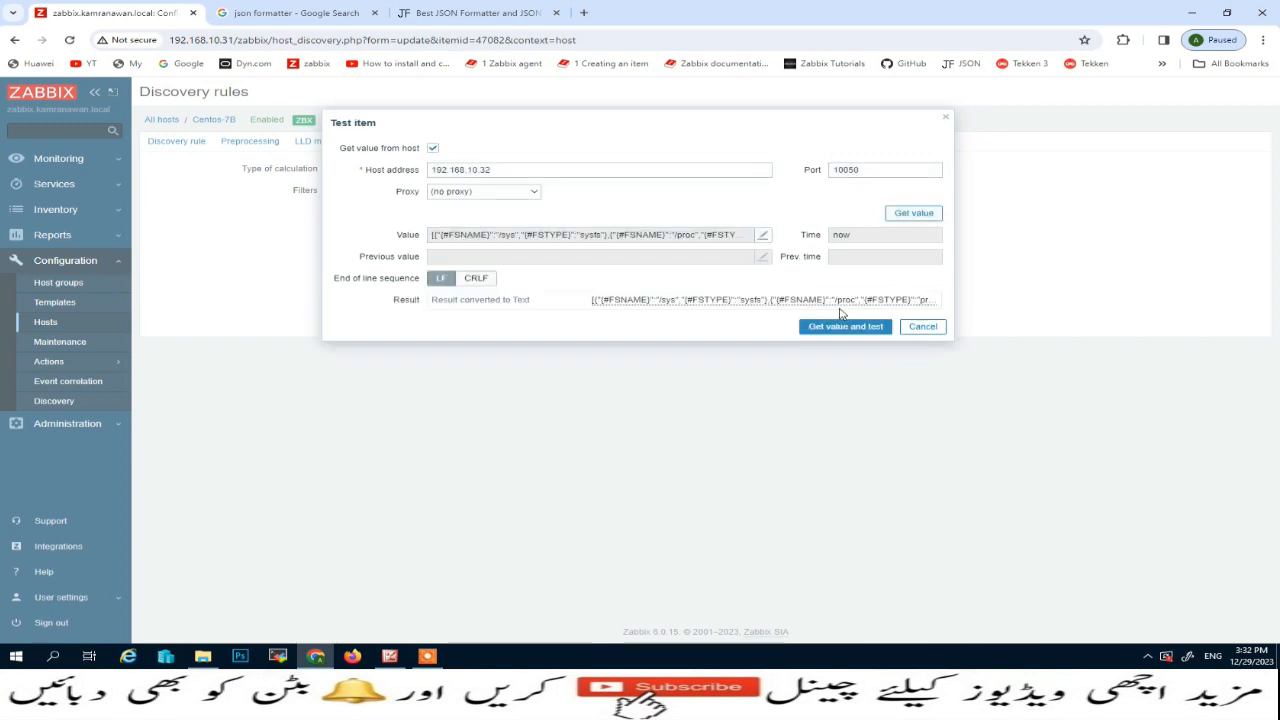
click(690, 302)
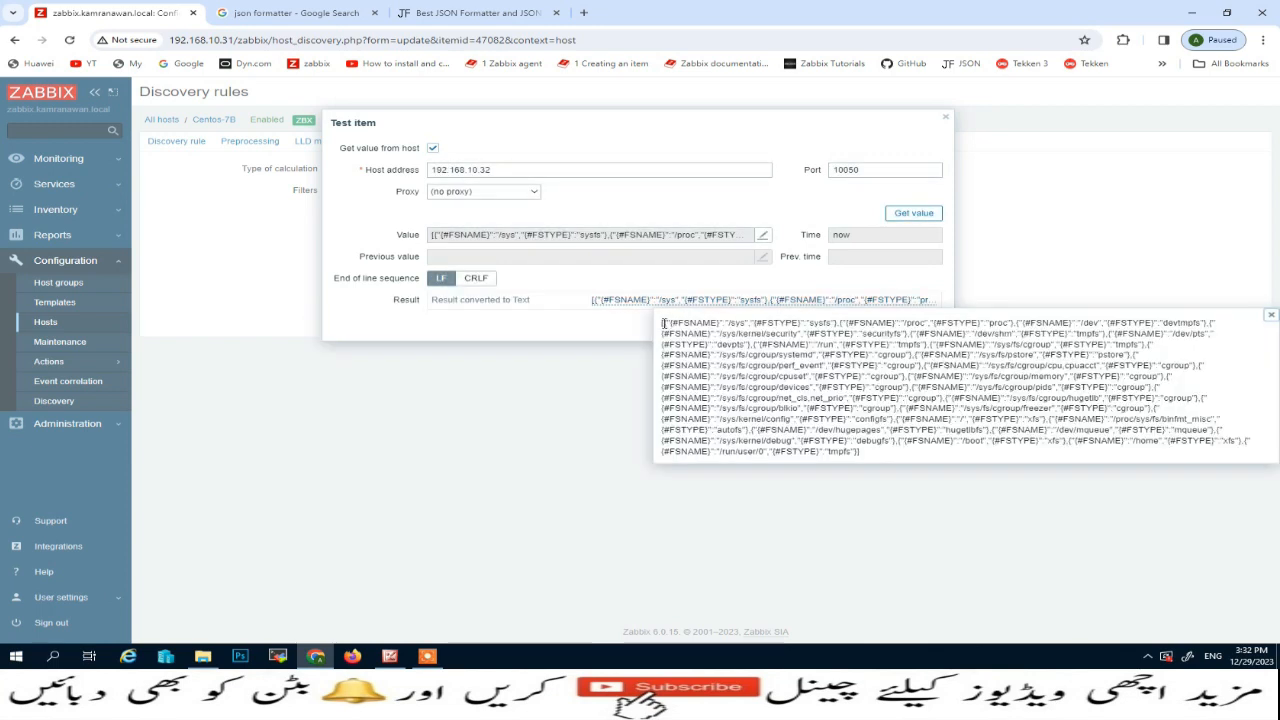
Look through the complete JSON result of the discovery test, highlighting all of it, and close the item test.
drag(661, 322, 865, 457)
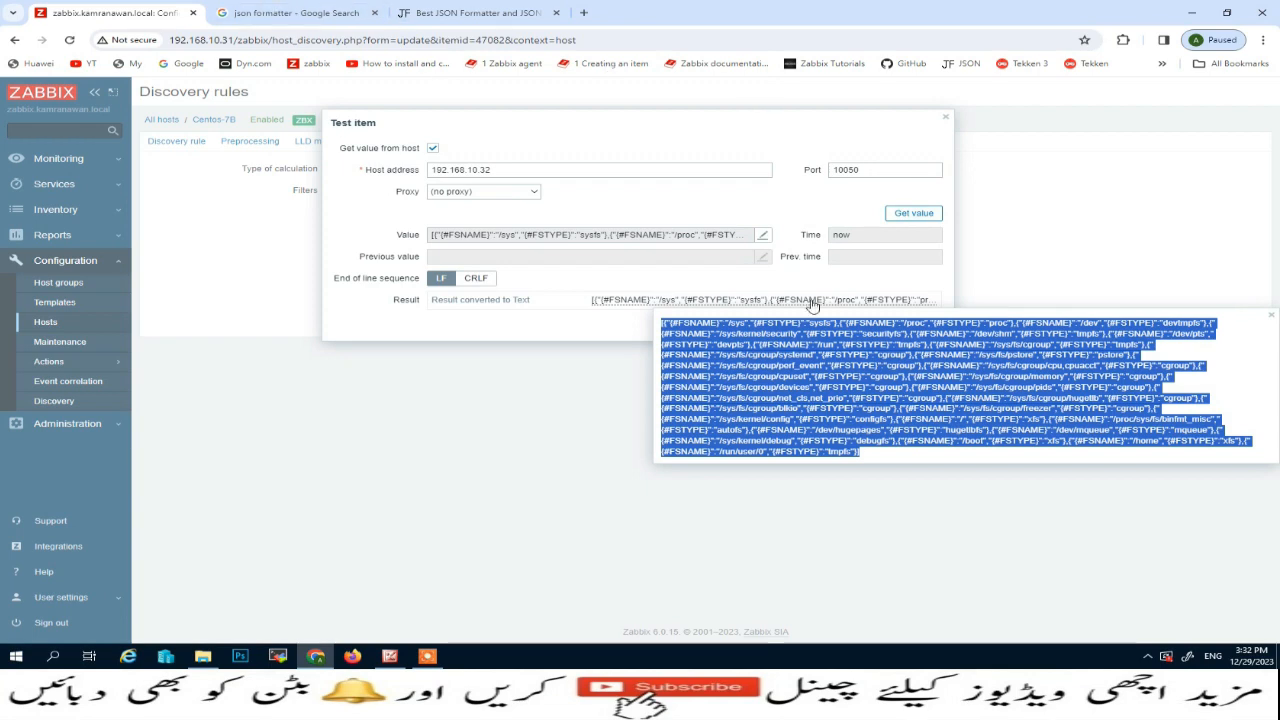
click(990, 272)
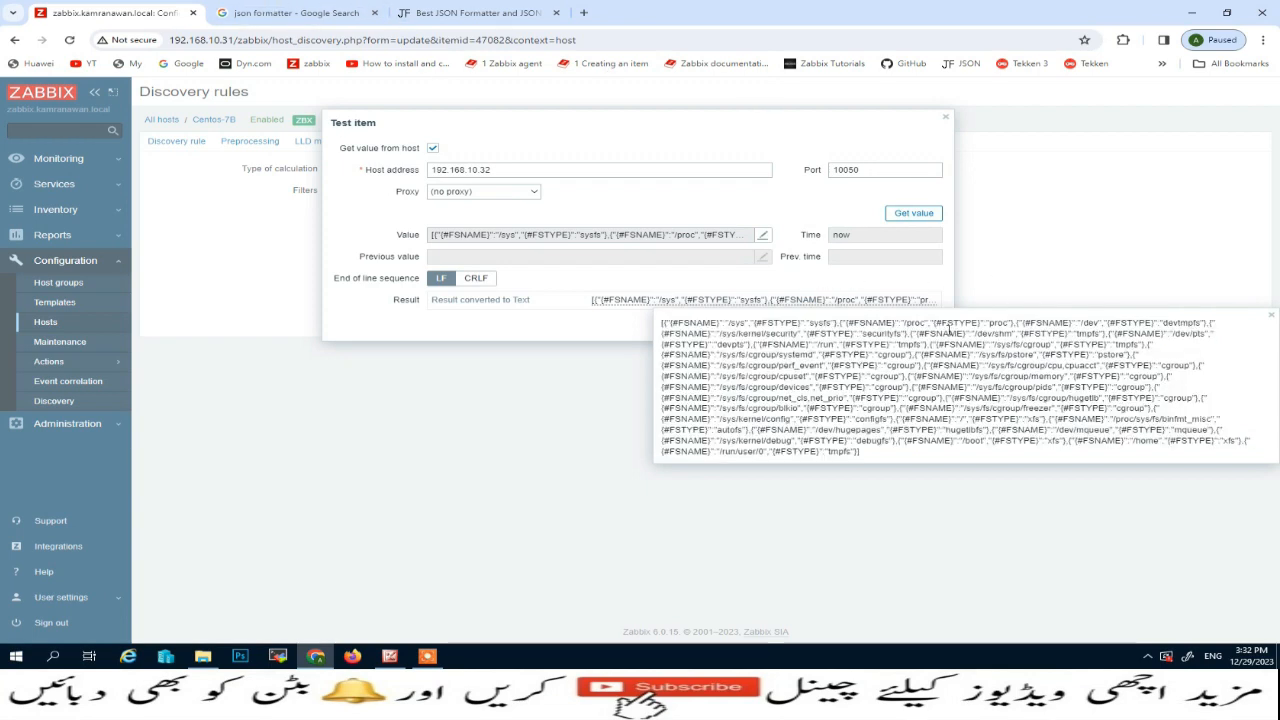
click(945, 117)
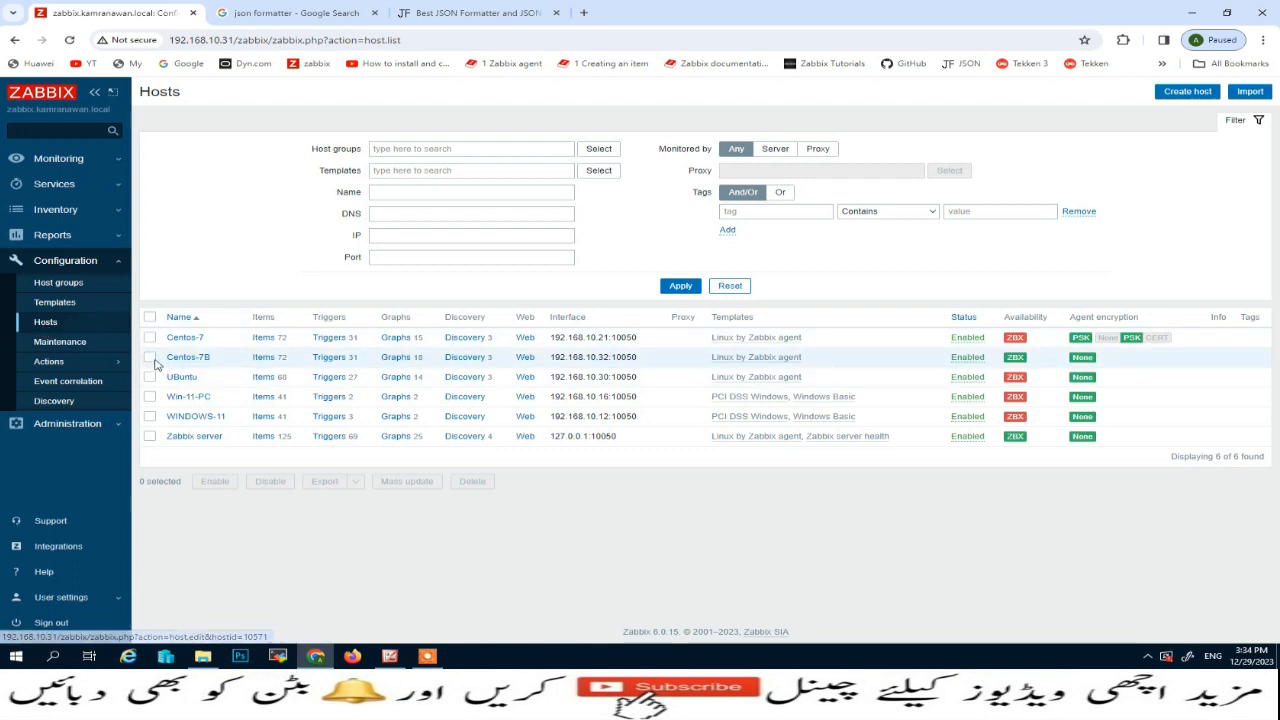
Open the graph prototypes of Mounted filesystem discovery on the host Centos-7B.
click(150, 357)
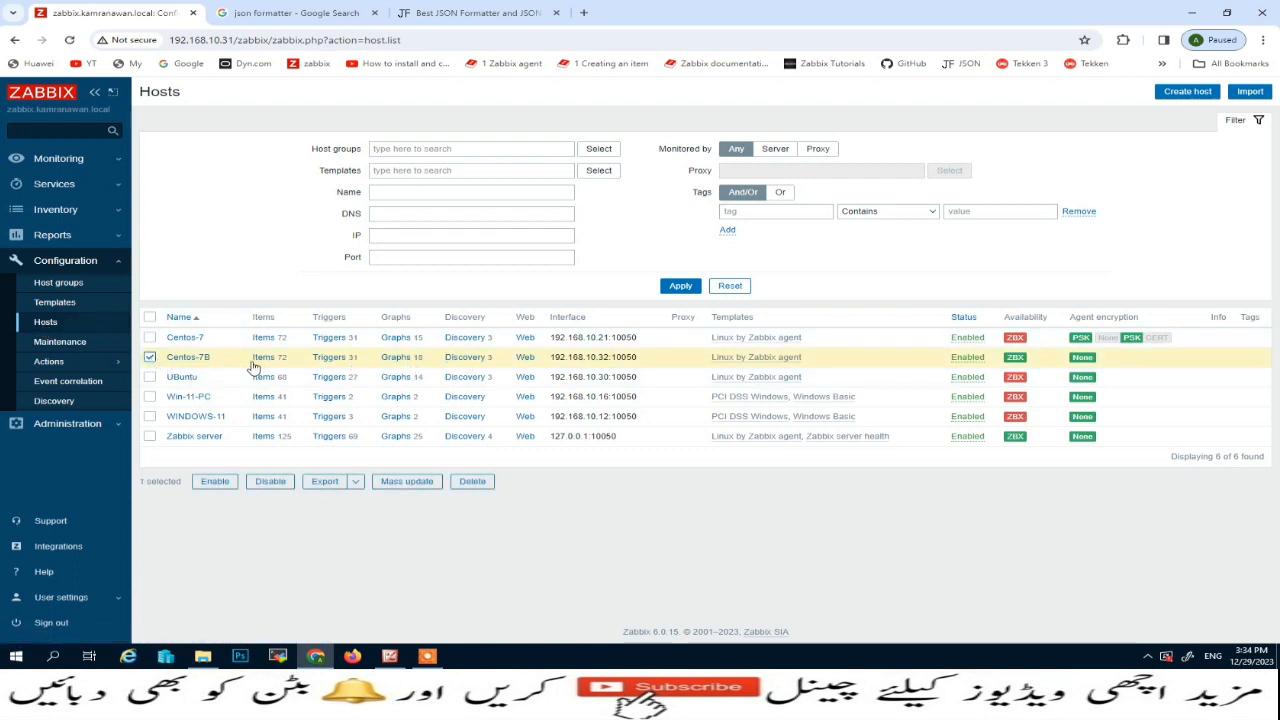
click(465, 359)
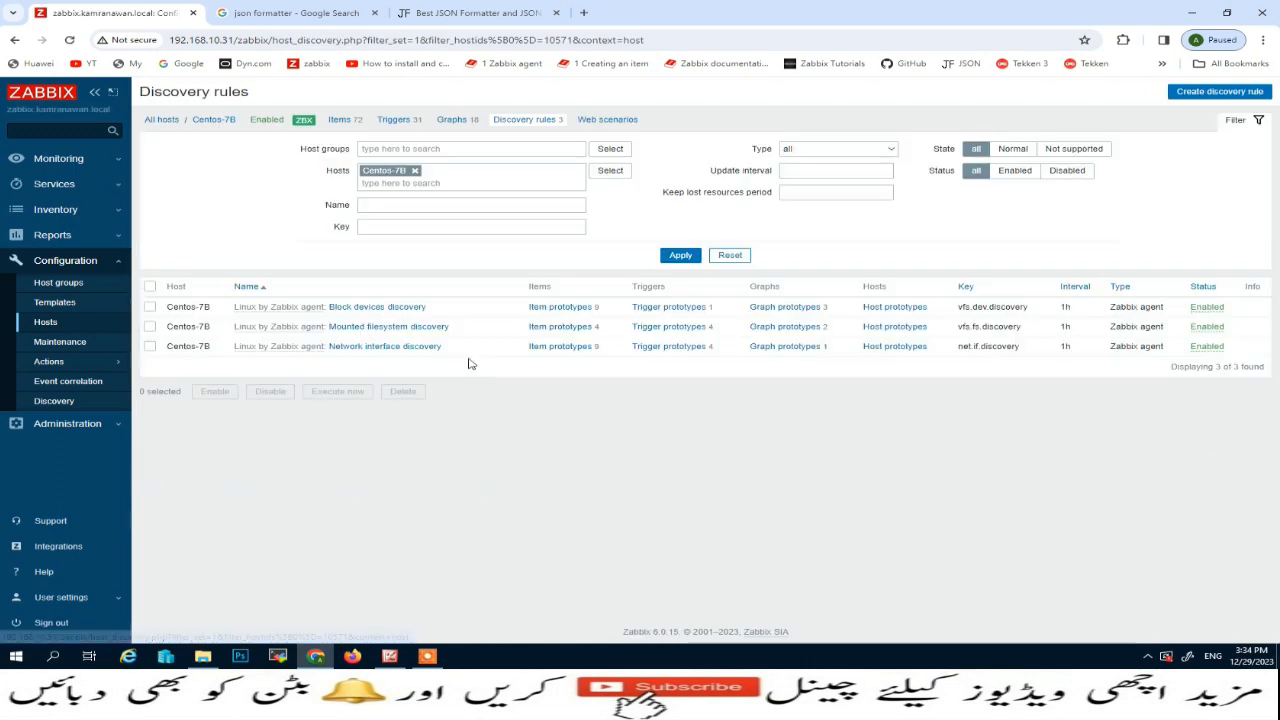
click(788, 330)
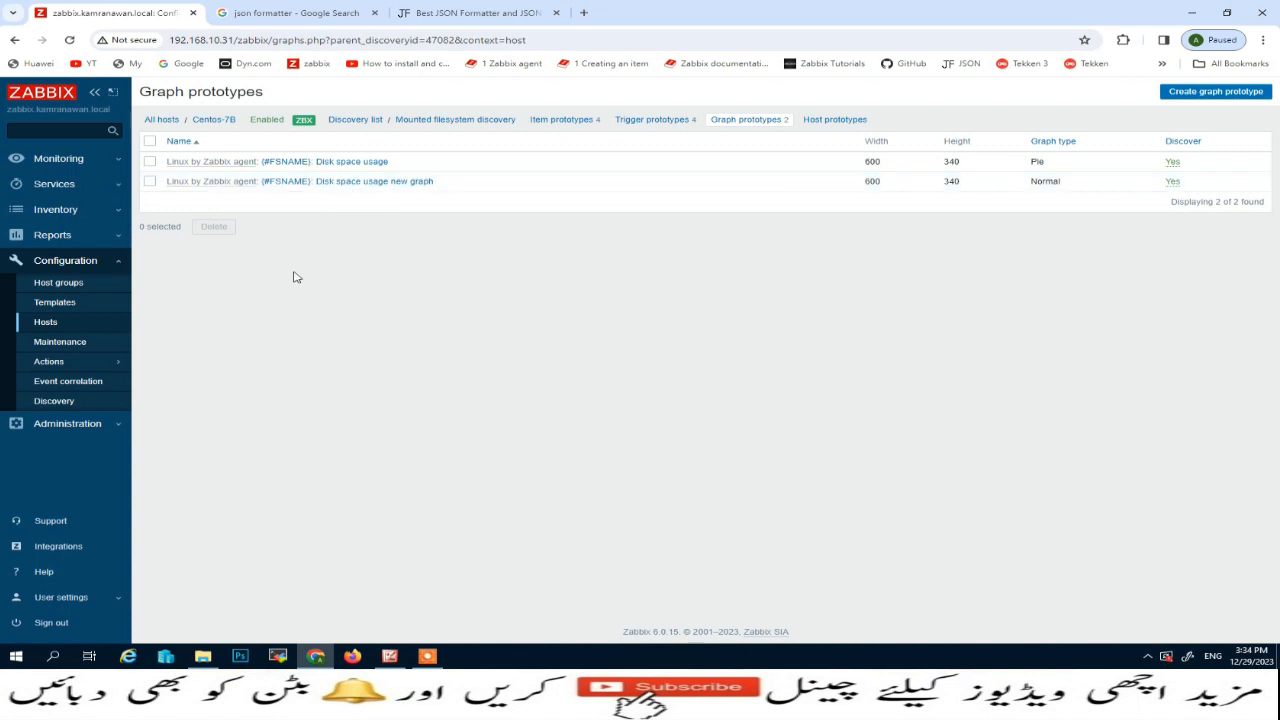
Try to delete the graph prototype "{#FSNAME}: Disk space usage new graph" directly on the host and read the response.
click(150, 181)
click(213, 226)
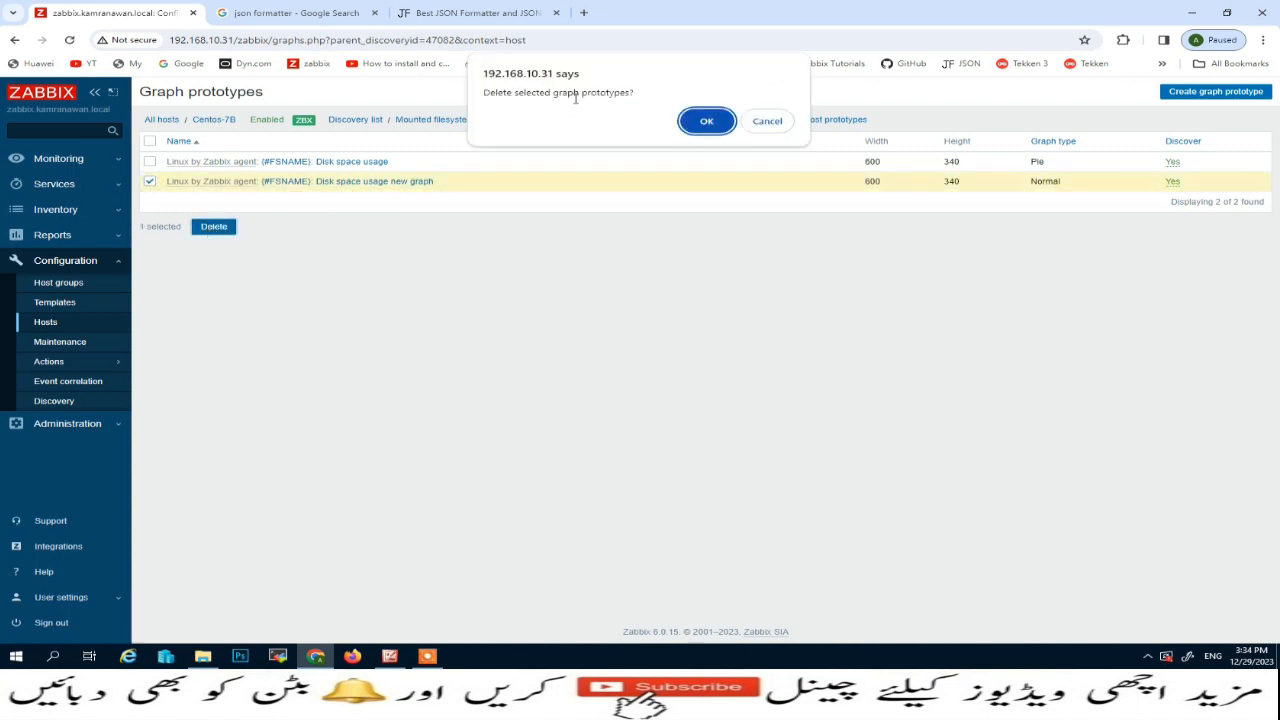
click(702, 121)
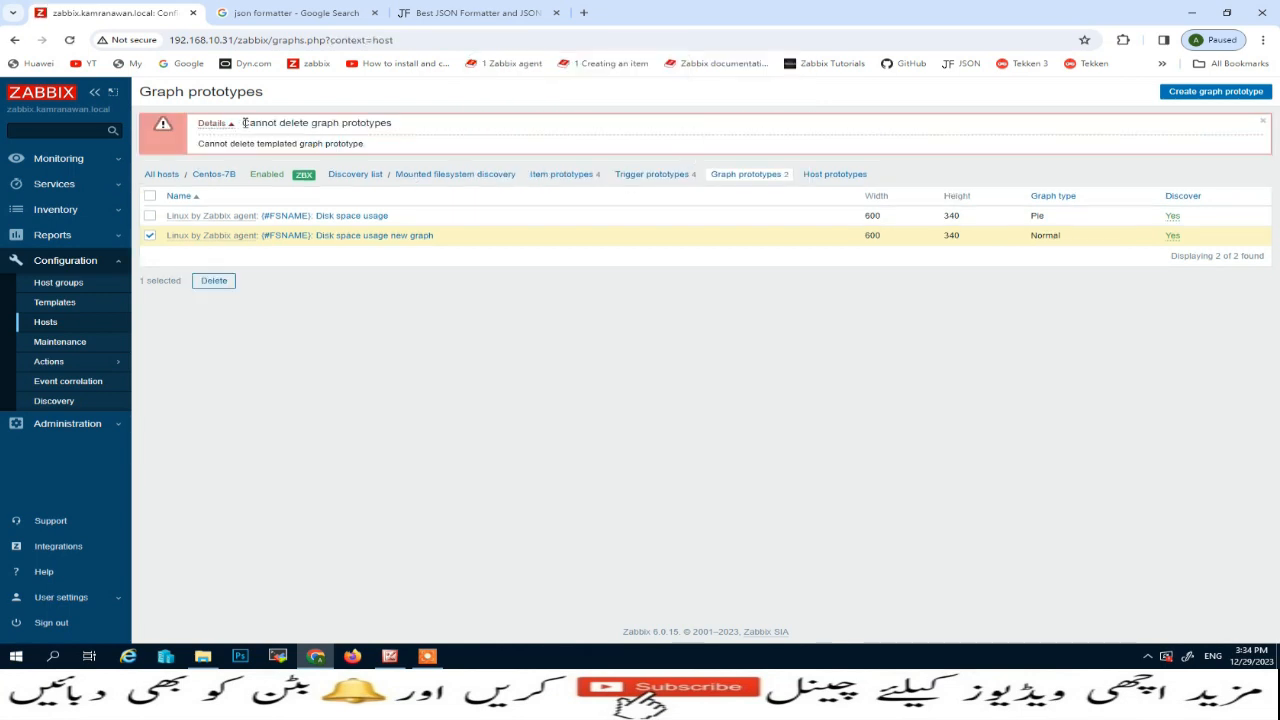
drag(243, 122, 399, 127)
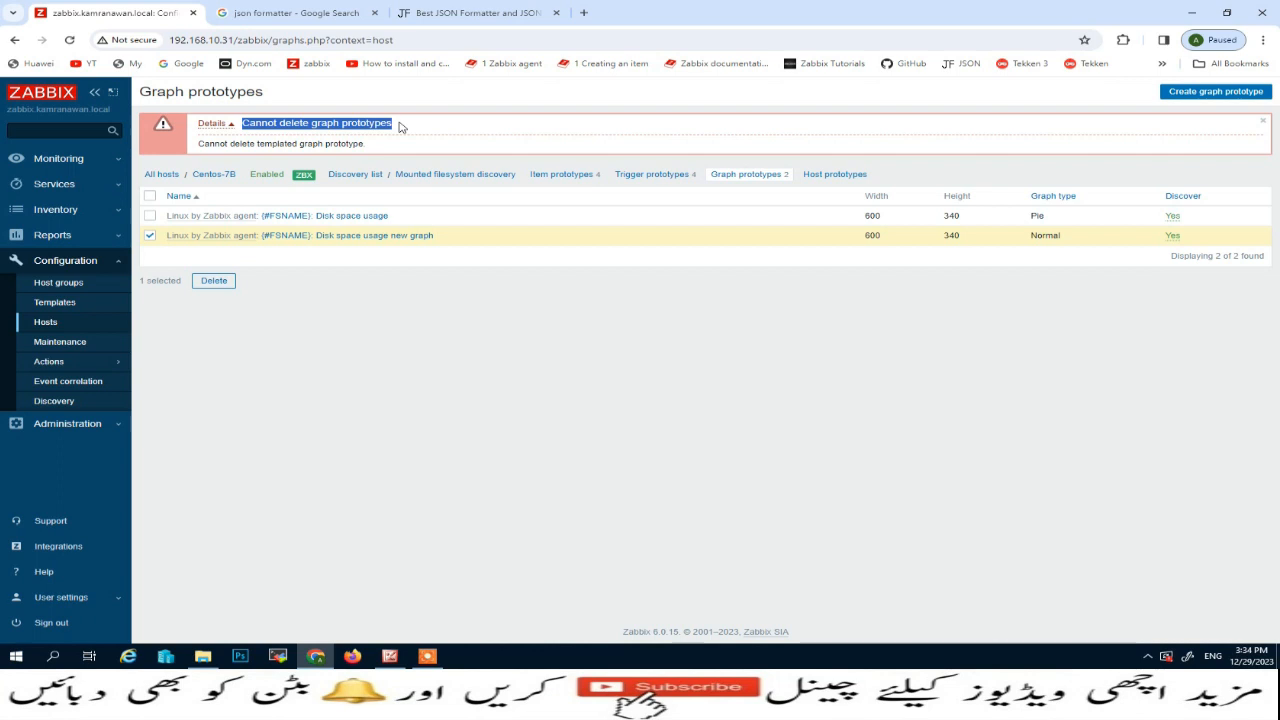
click(150, 237)
Trace "{#FSNAME}: Disk space usage new graph" to its parent template Linux by Zabbix agent and delete the graph prototype there.
click(364, 236)
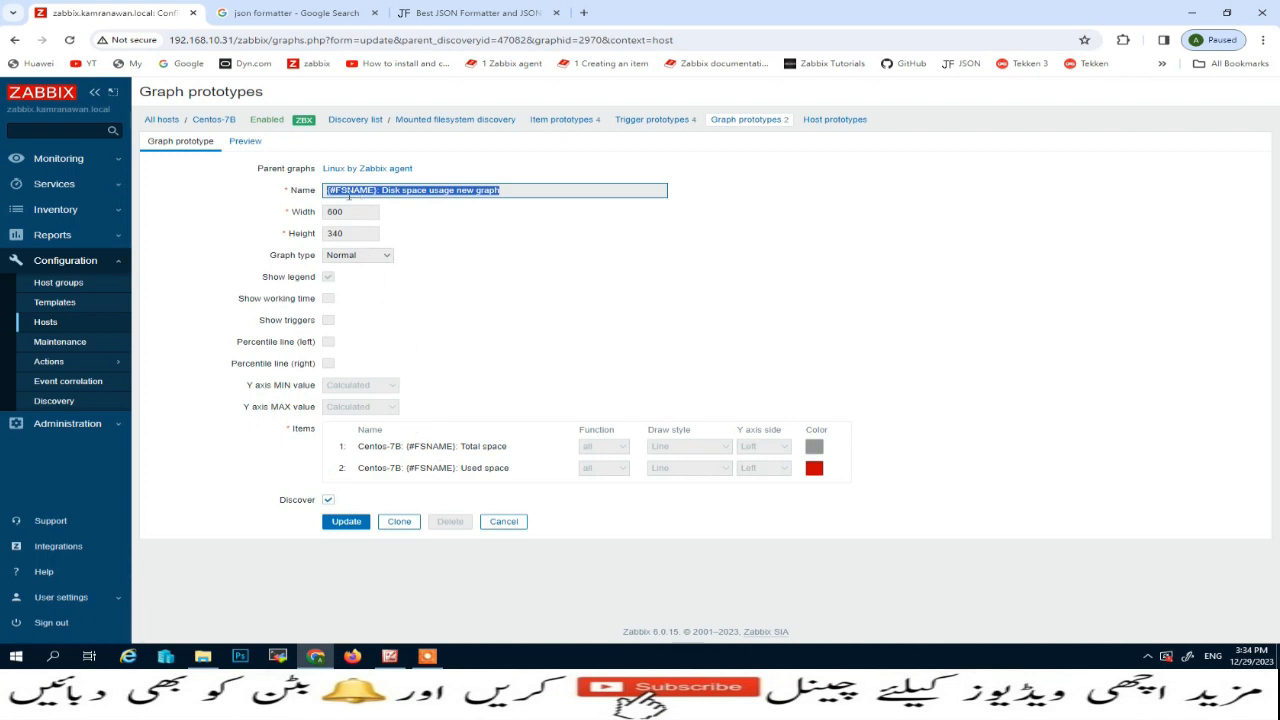
drag(260, 171, 445, 170)
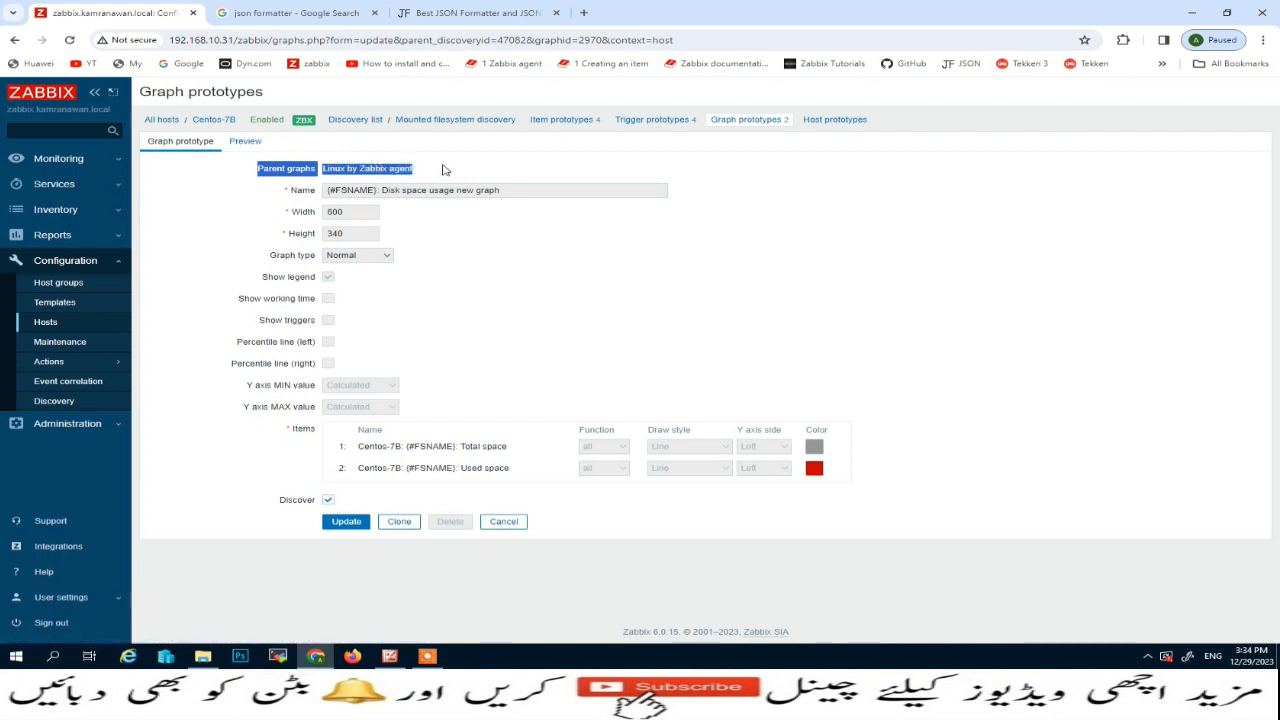
click(368, 172)
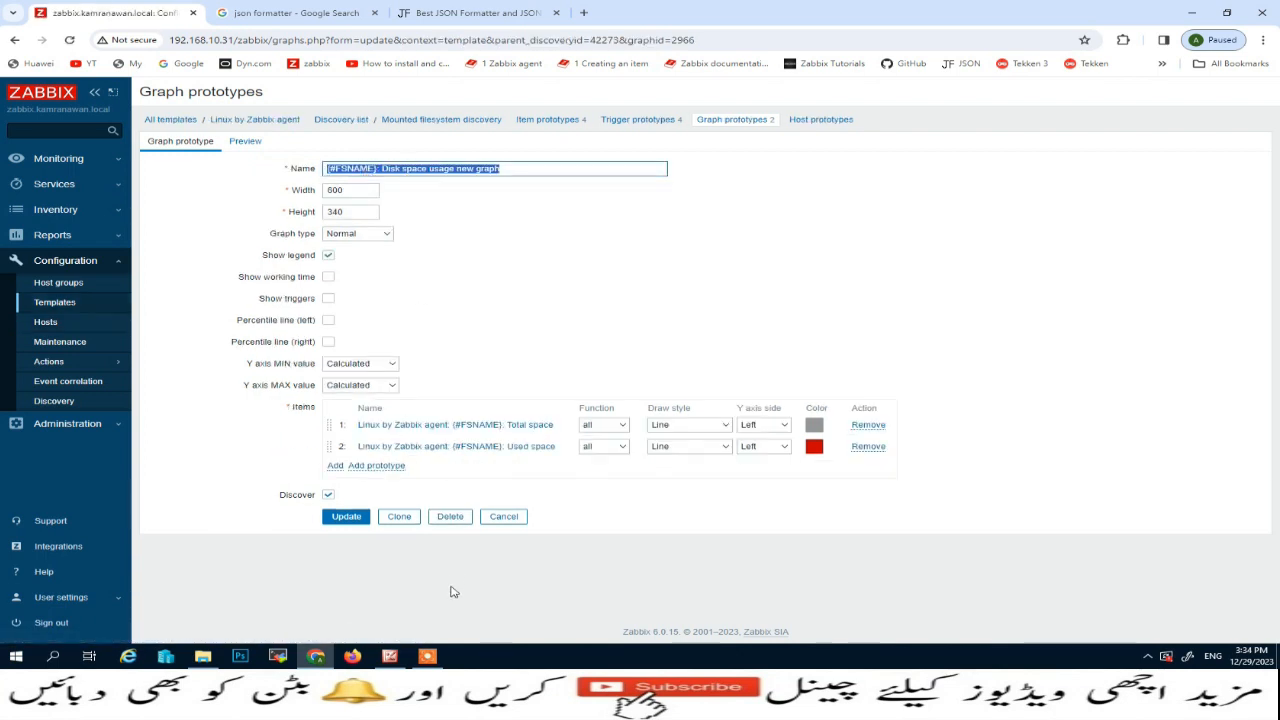
click(450, 517)
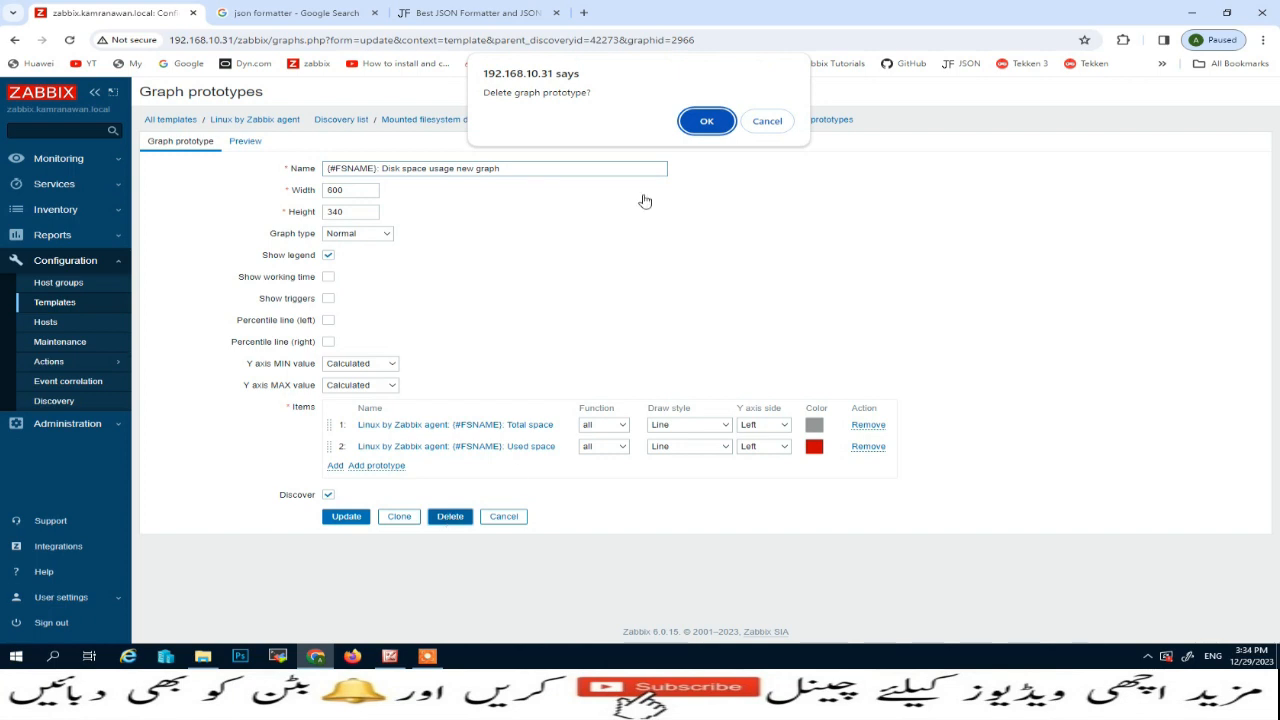
click(706, 121)
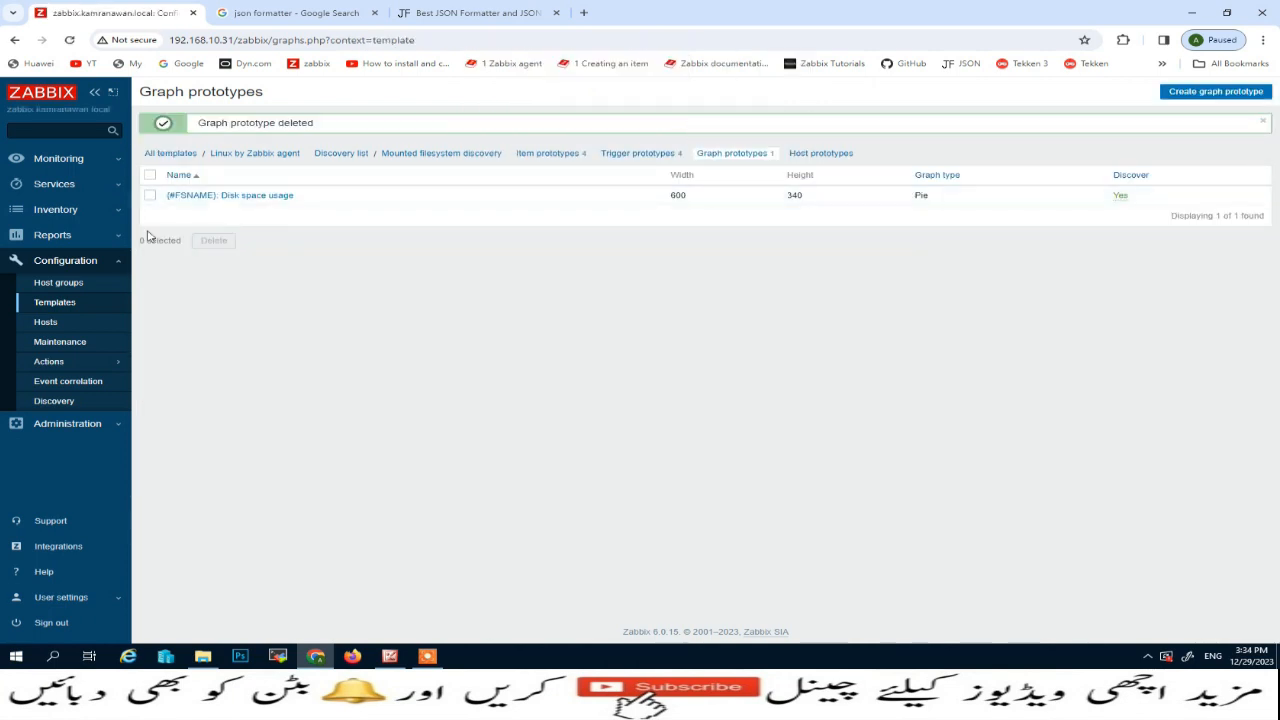